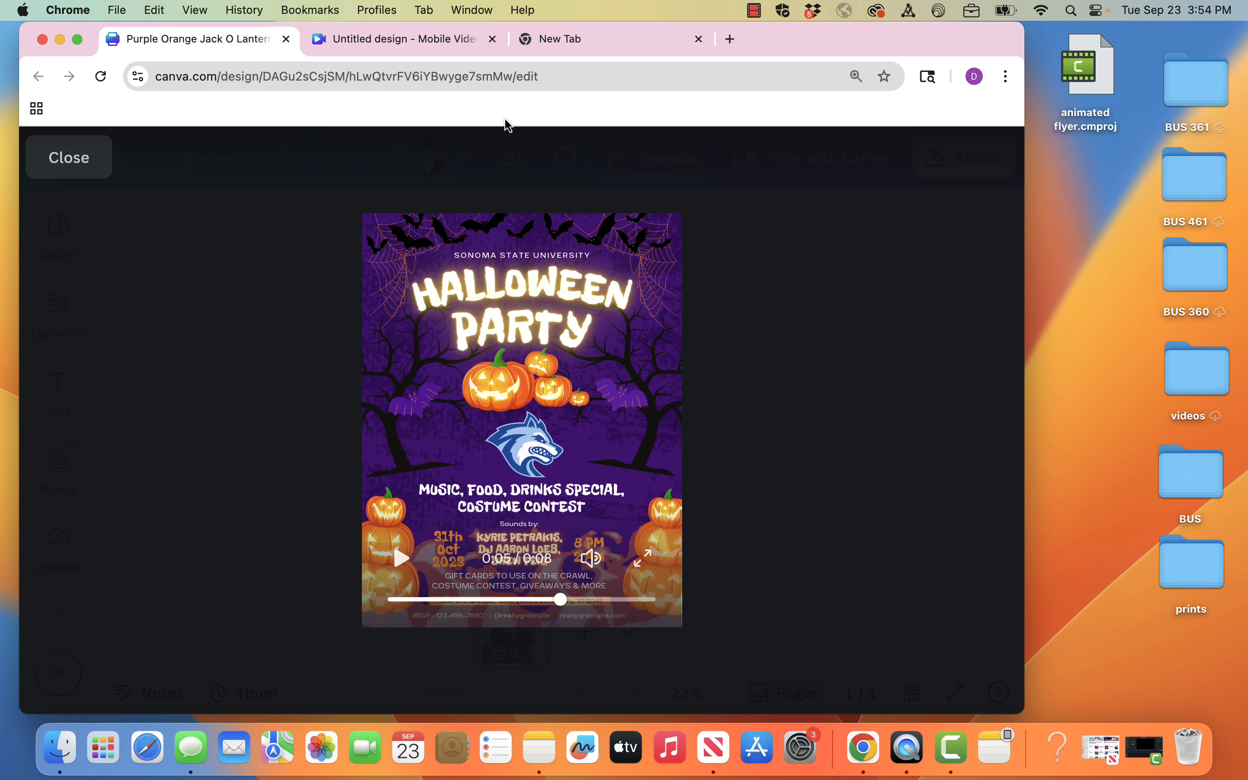
Close the flyer preview and look through the timeline of the blank mobile video design
left_click(91, 160)
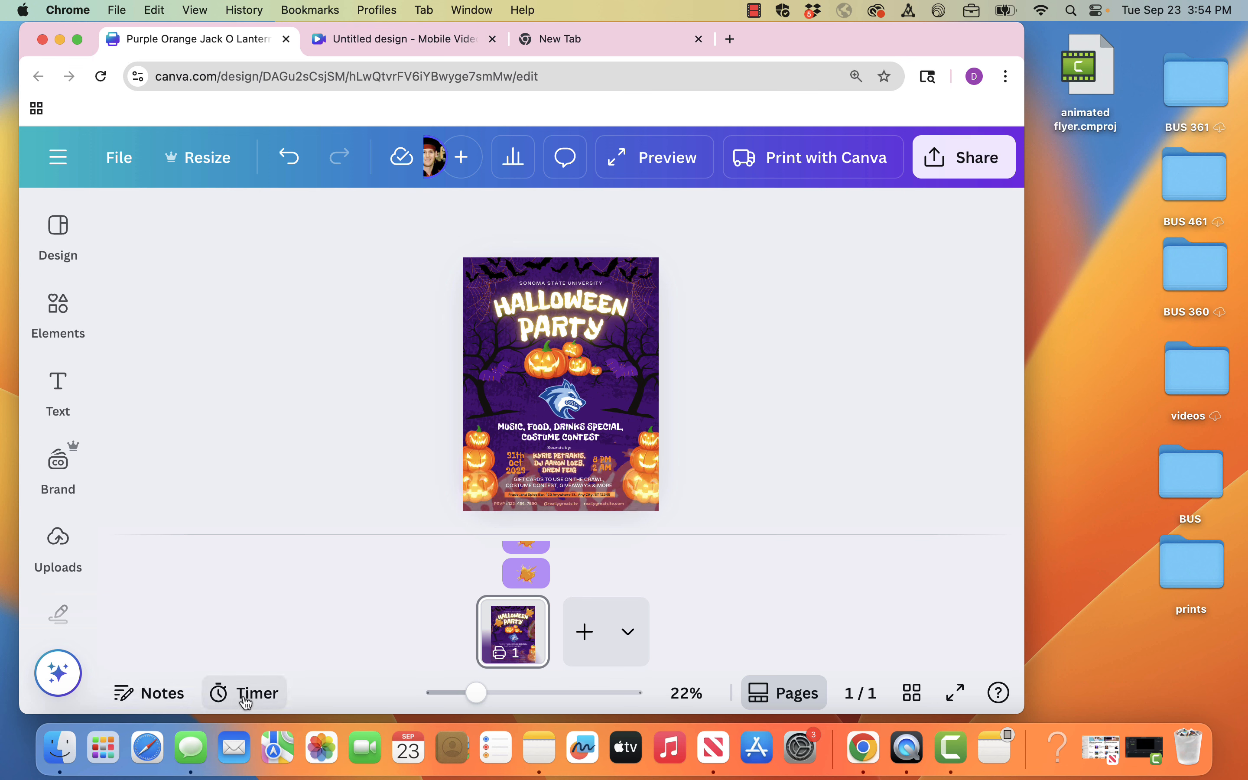
left_click(426, 42)
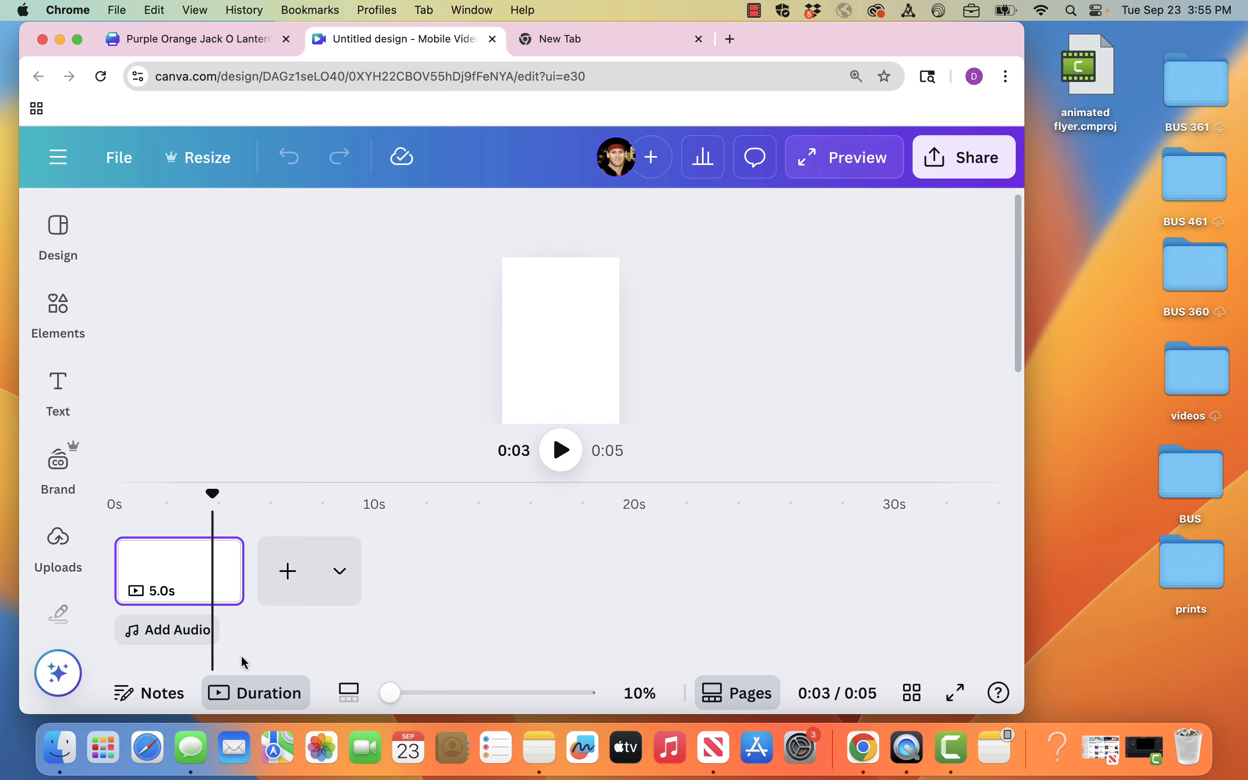
left_click_drag(219, 503, 182, 496)
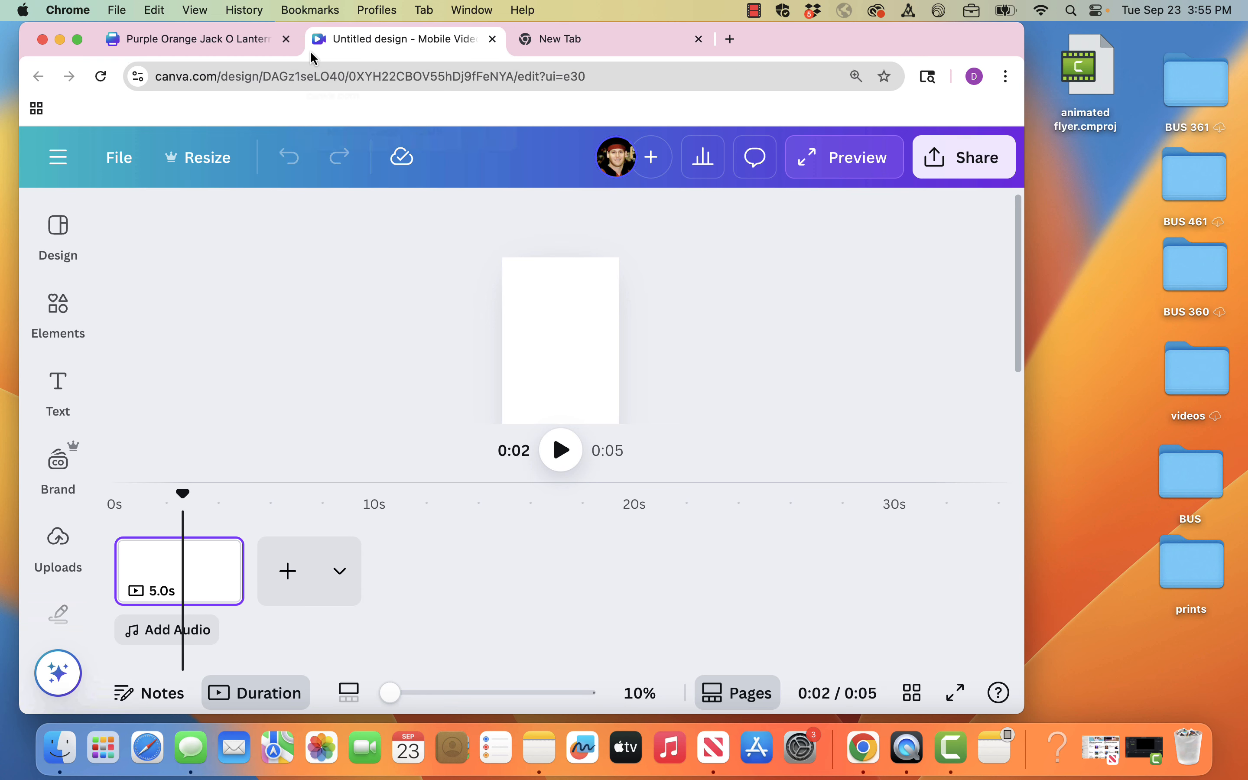
In the Halloween flyer design, delete the animated overlay graphics, including the smoke overlay covering the lower part of the page
left_click(229, 39)
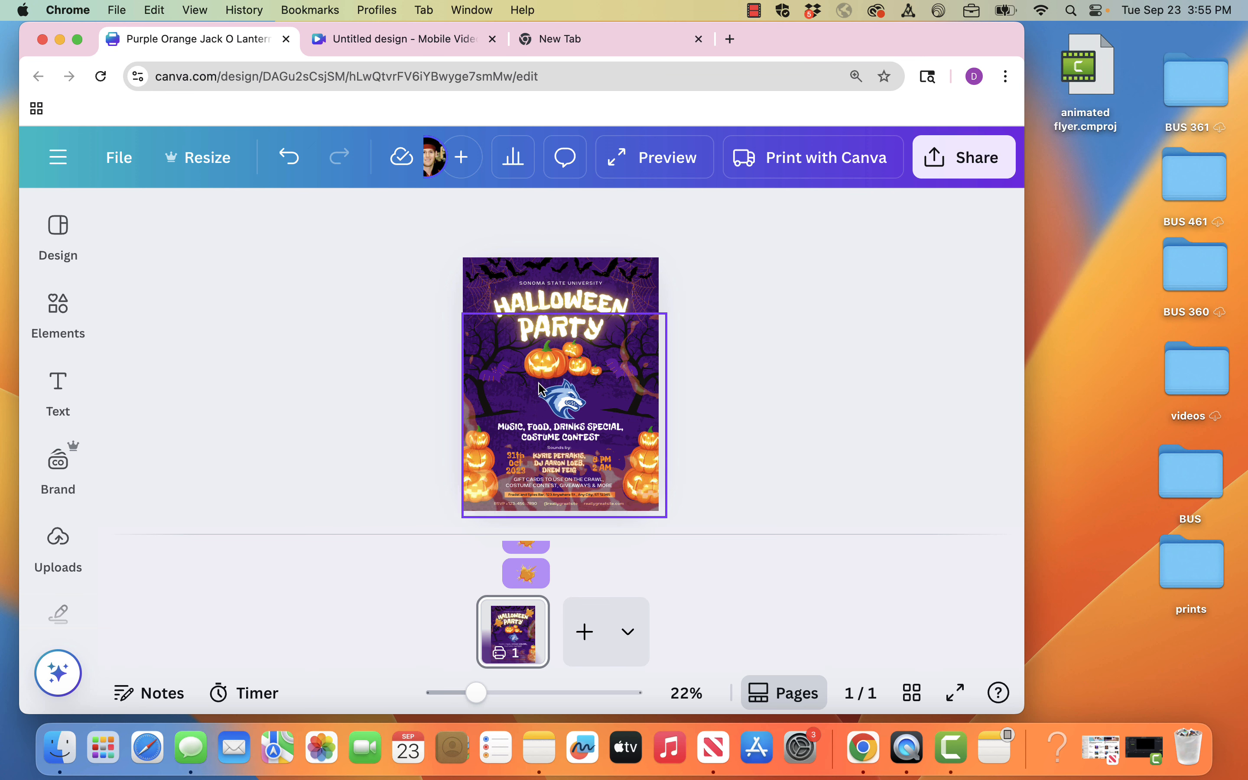
left_click(494, 333)
key("Delete")
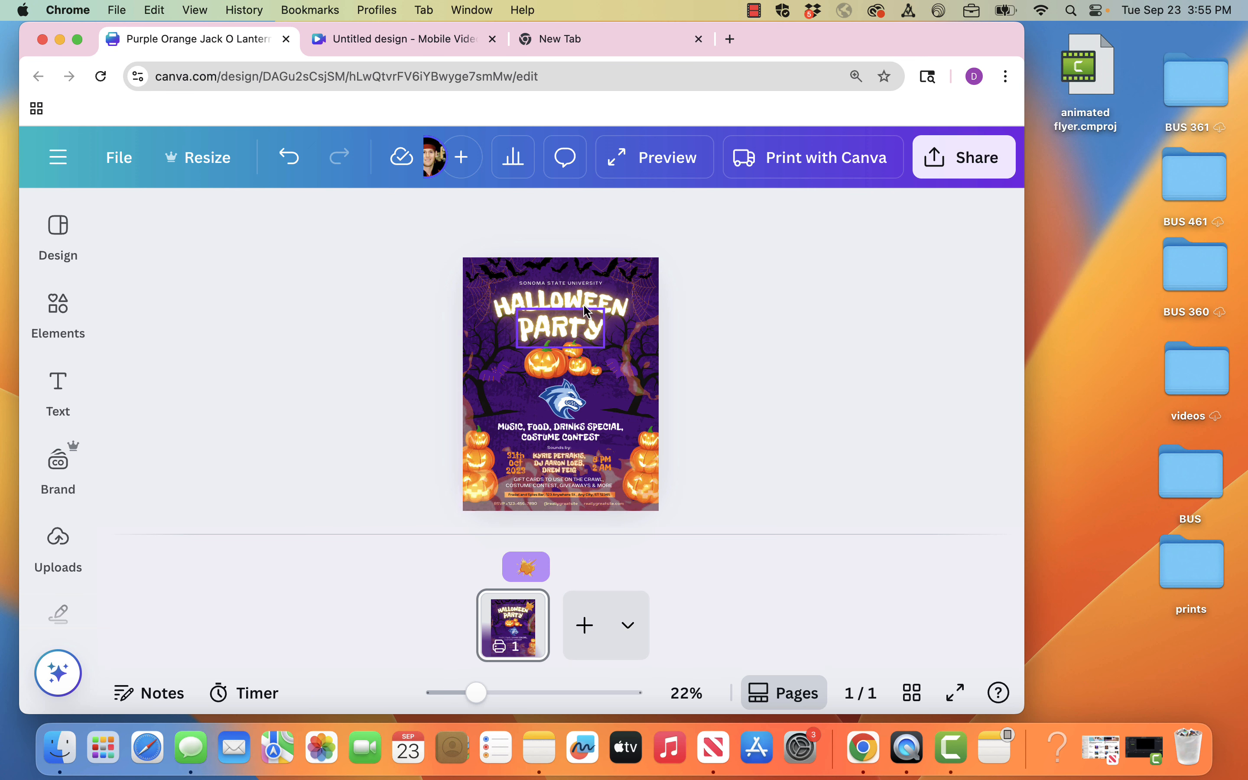
left_click(643, 295)
key("Delete")
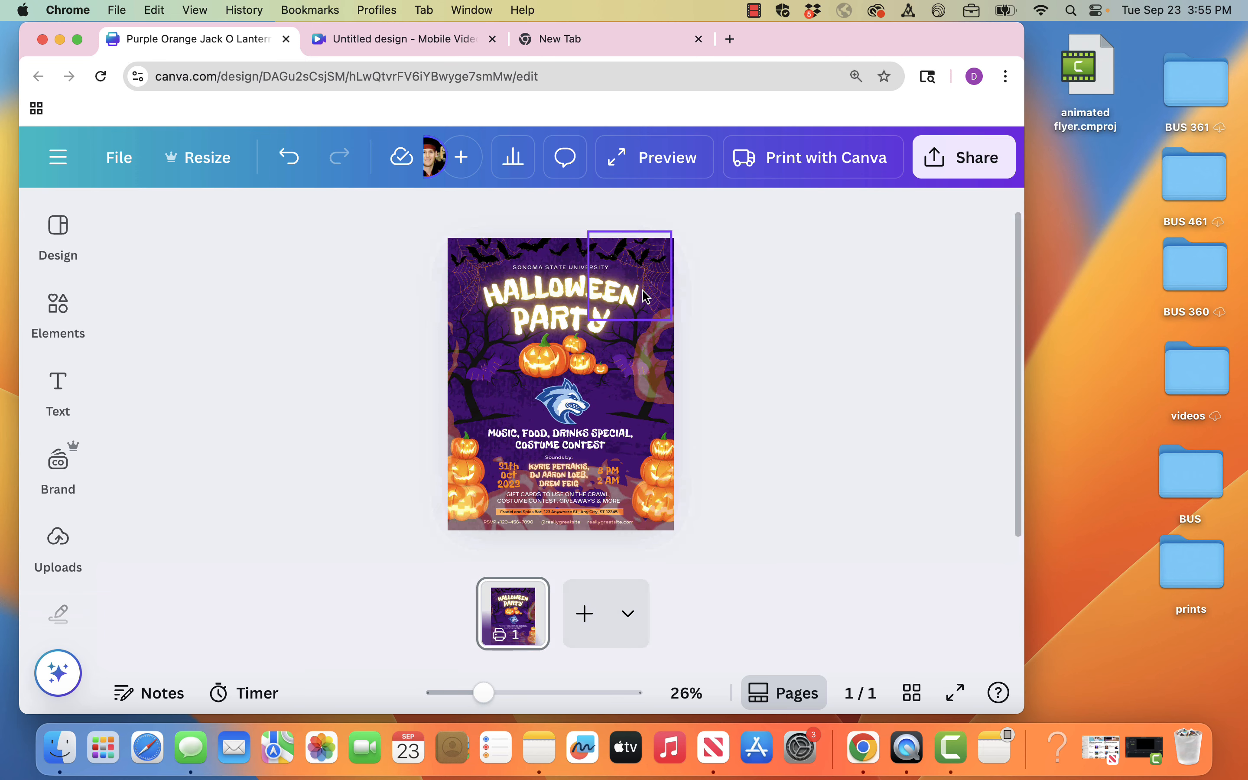
left_click(641, 492)
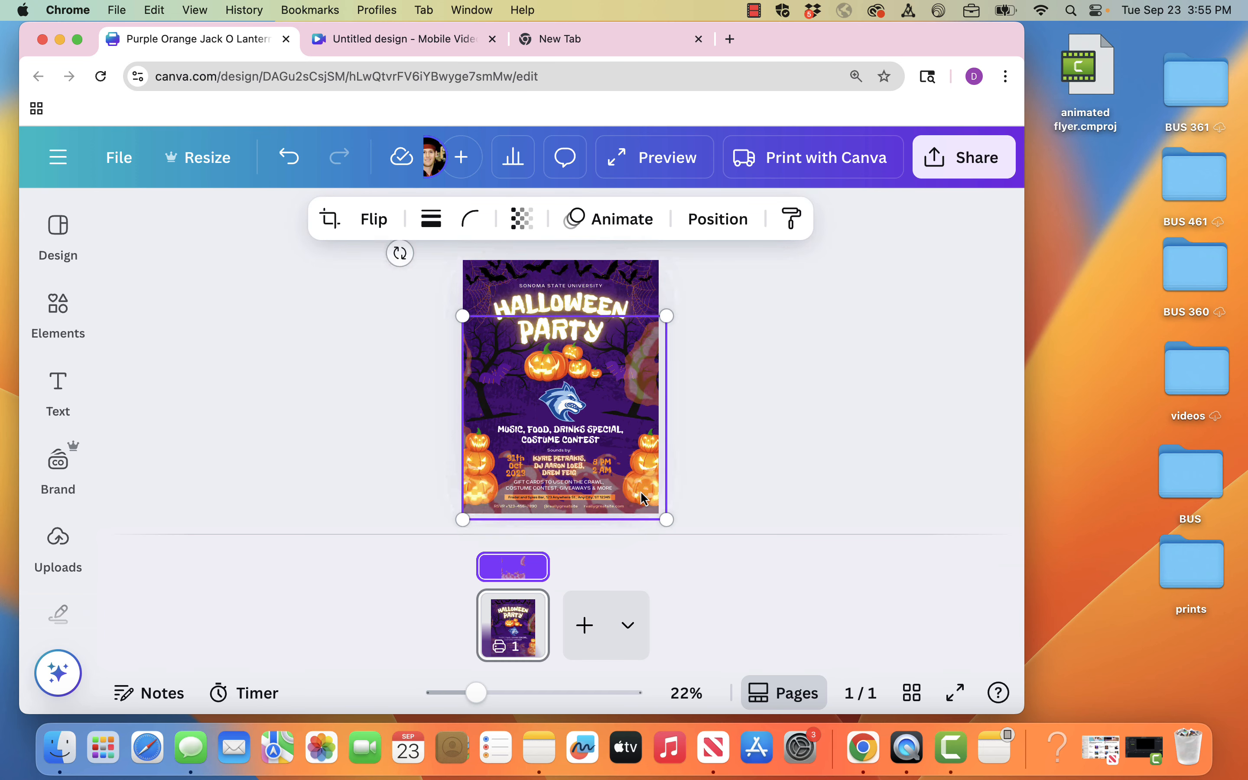
key("Delete")
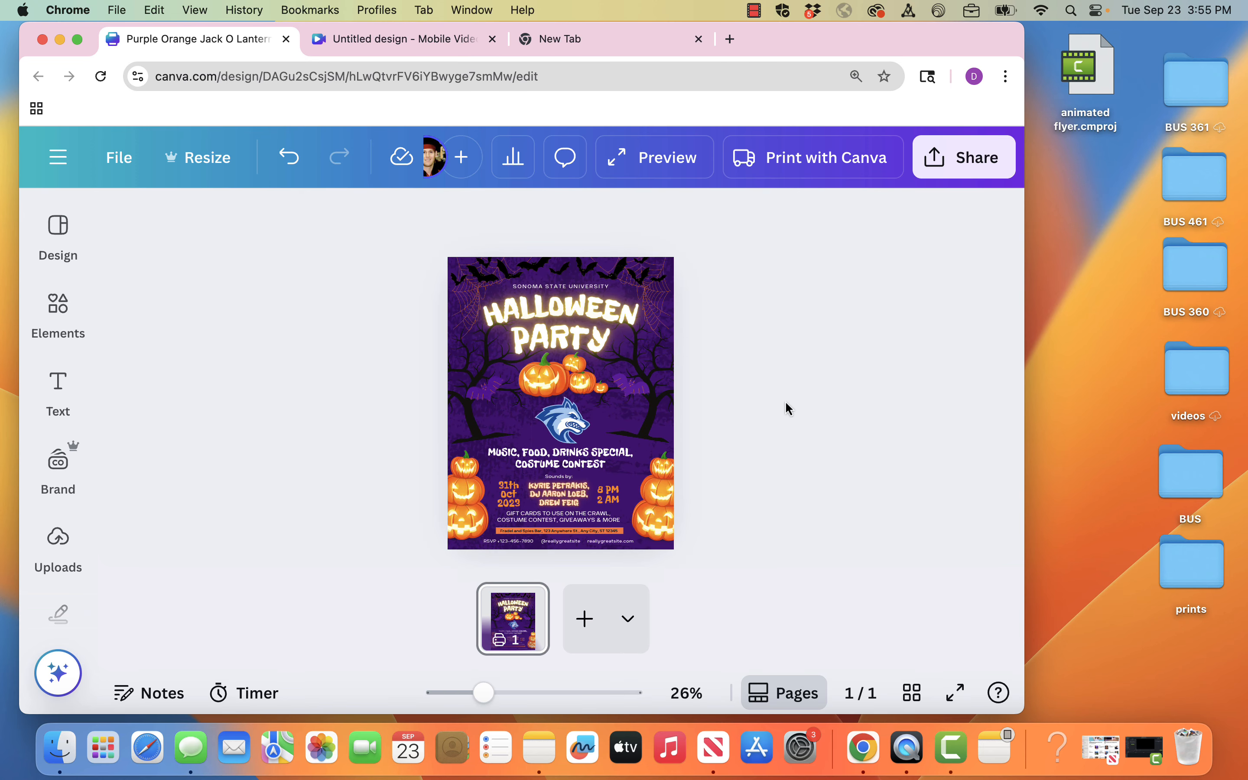
Select every element on the flyer and remove all animations from the page
key("super+a")
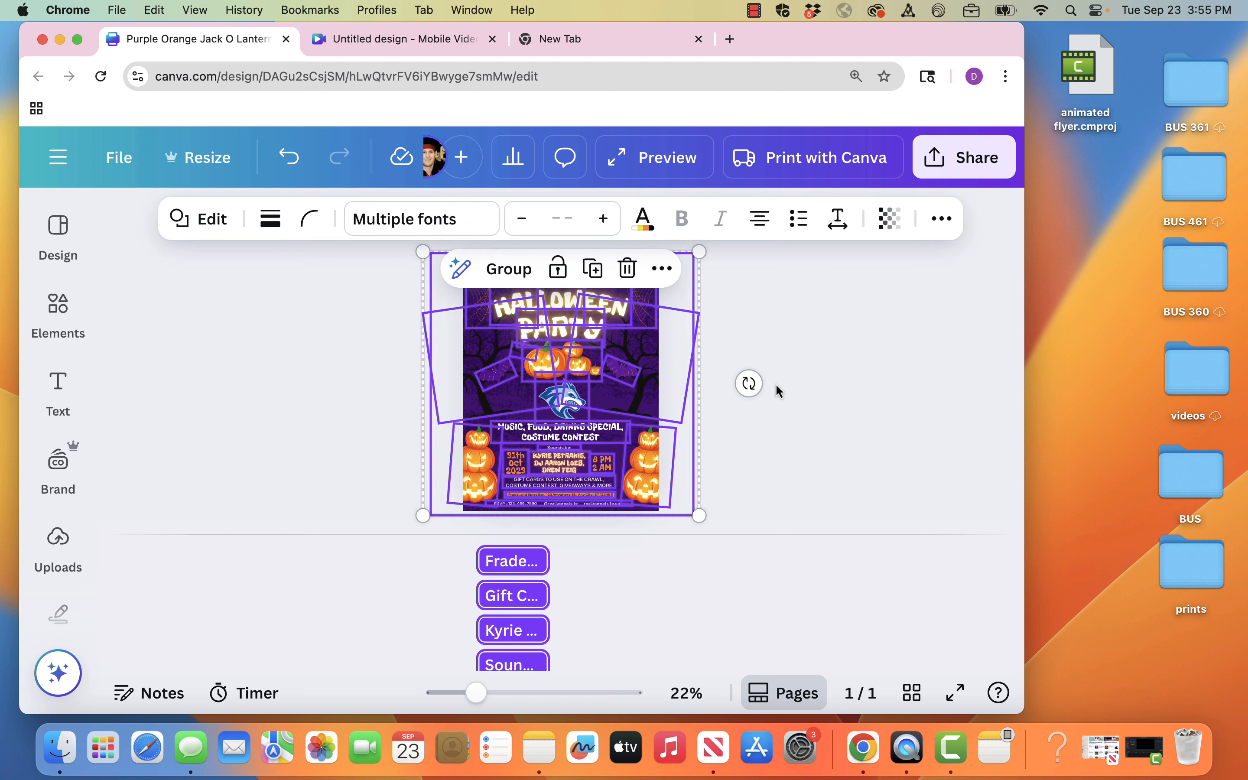
left_click(942, 219)
left_click(770, 266)
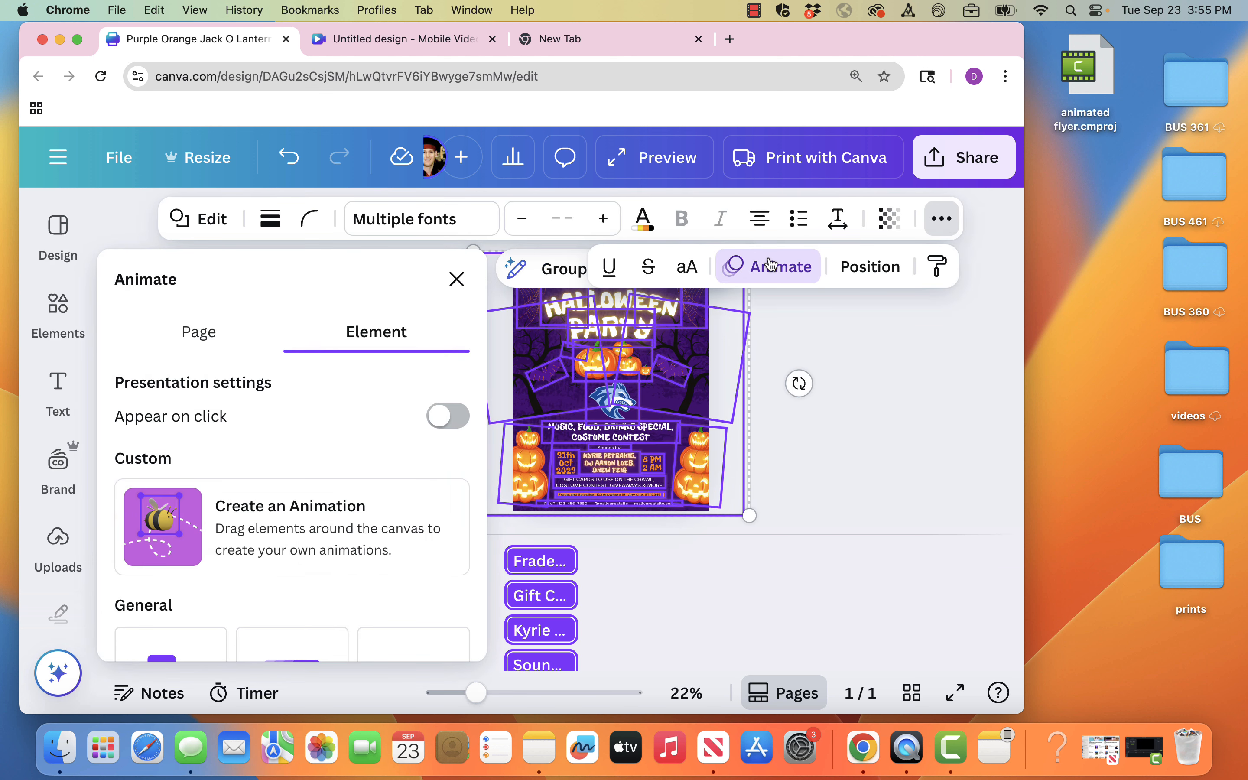
scroll(388, 482, "down", 5)
scroll(388, 483, "up", 5)
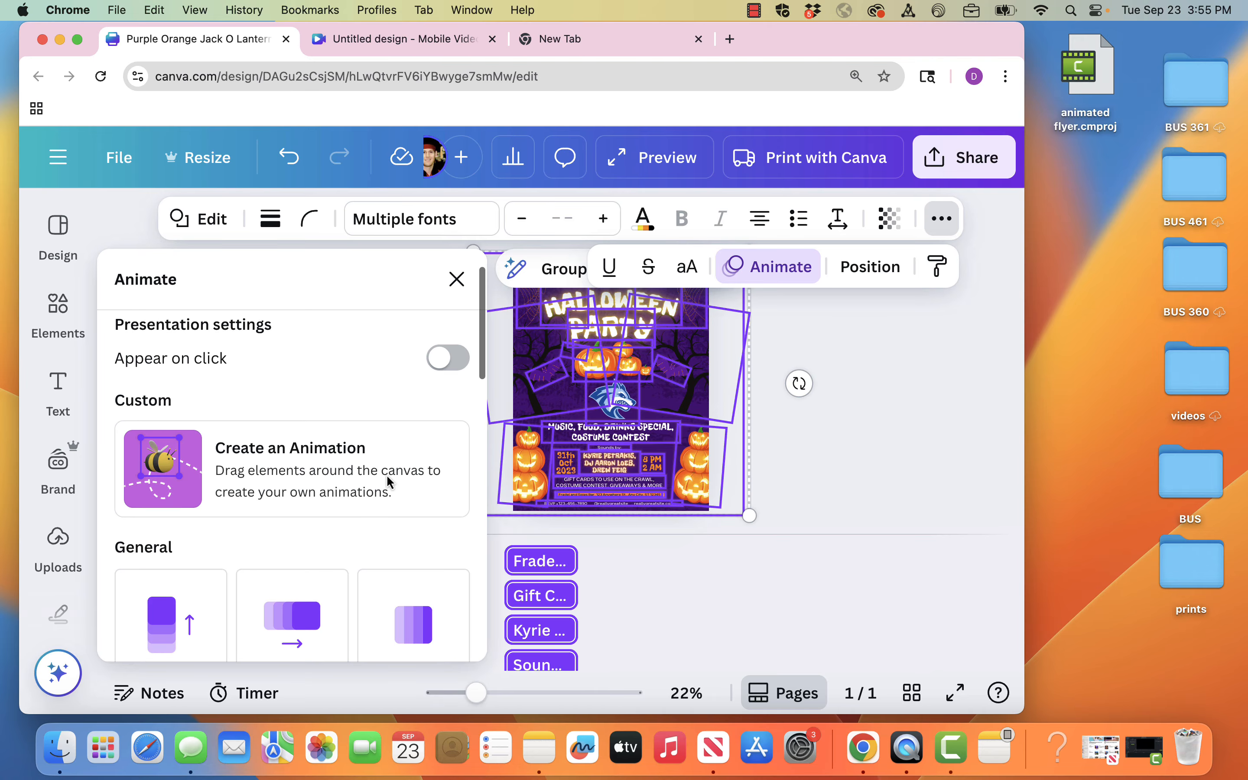
left_click(201, 330)
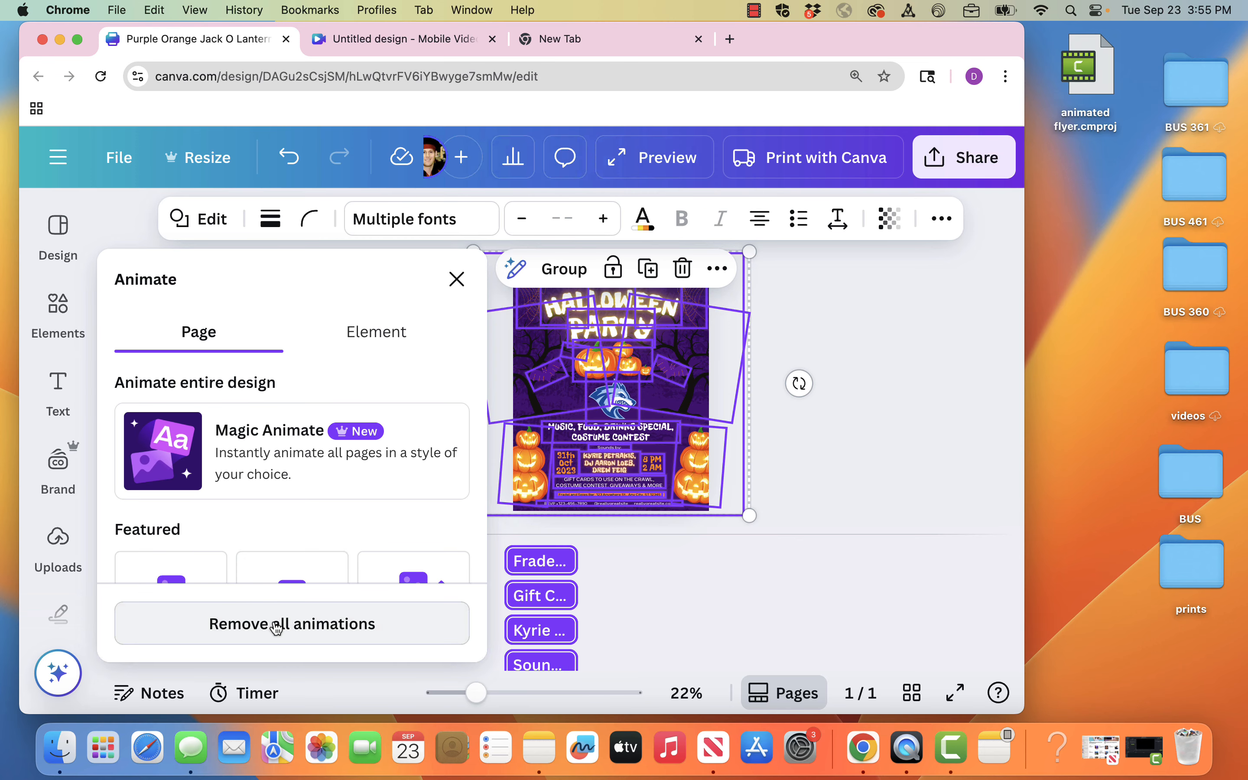
left_click(277, 621)
left_click(905, 354)
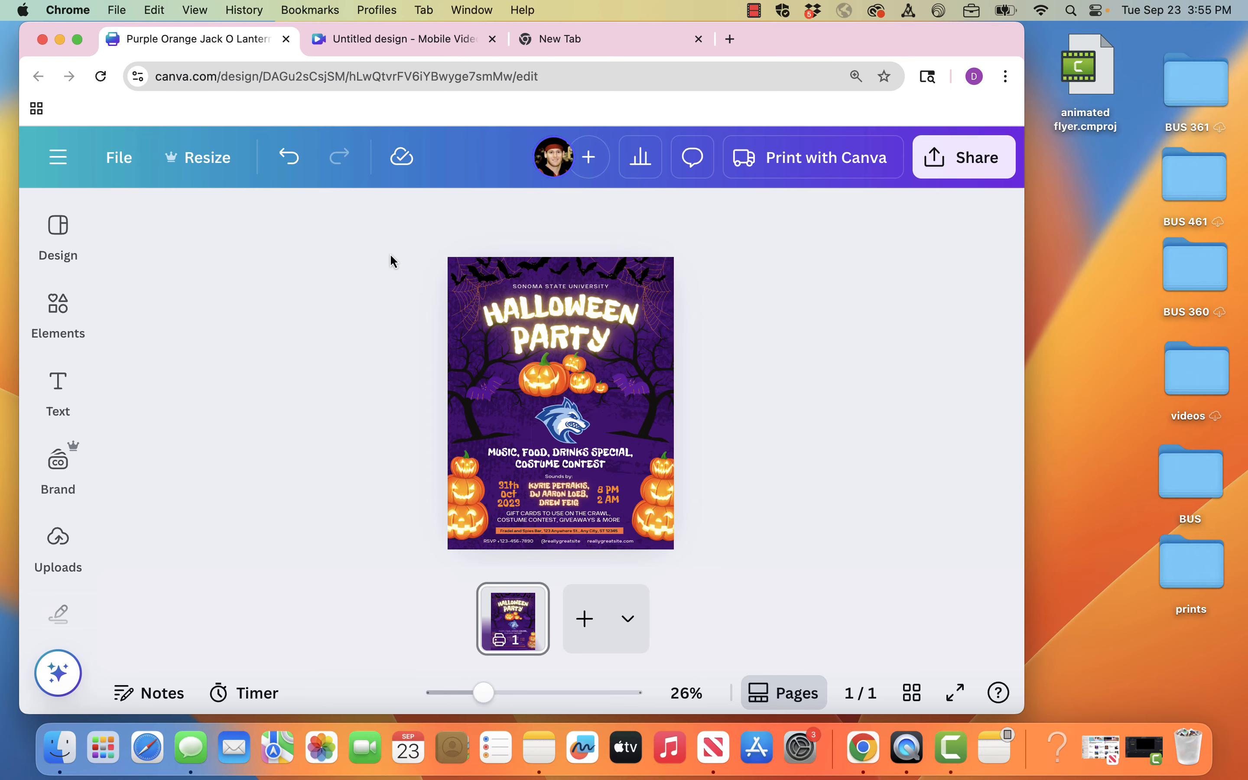
Hide the element timing using the Halloween heading's options
left_click(571, 315)
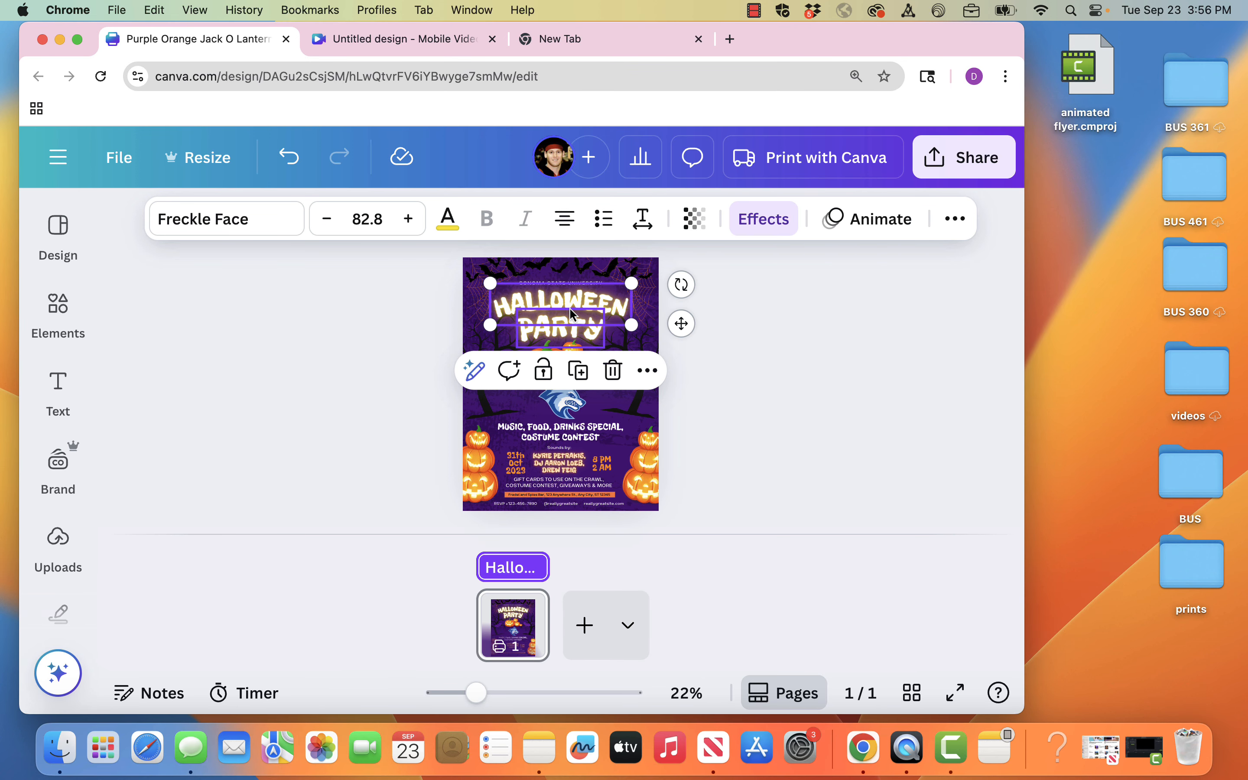
left_click(879, 231)
left_click(810, 477)
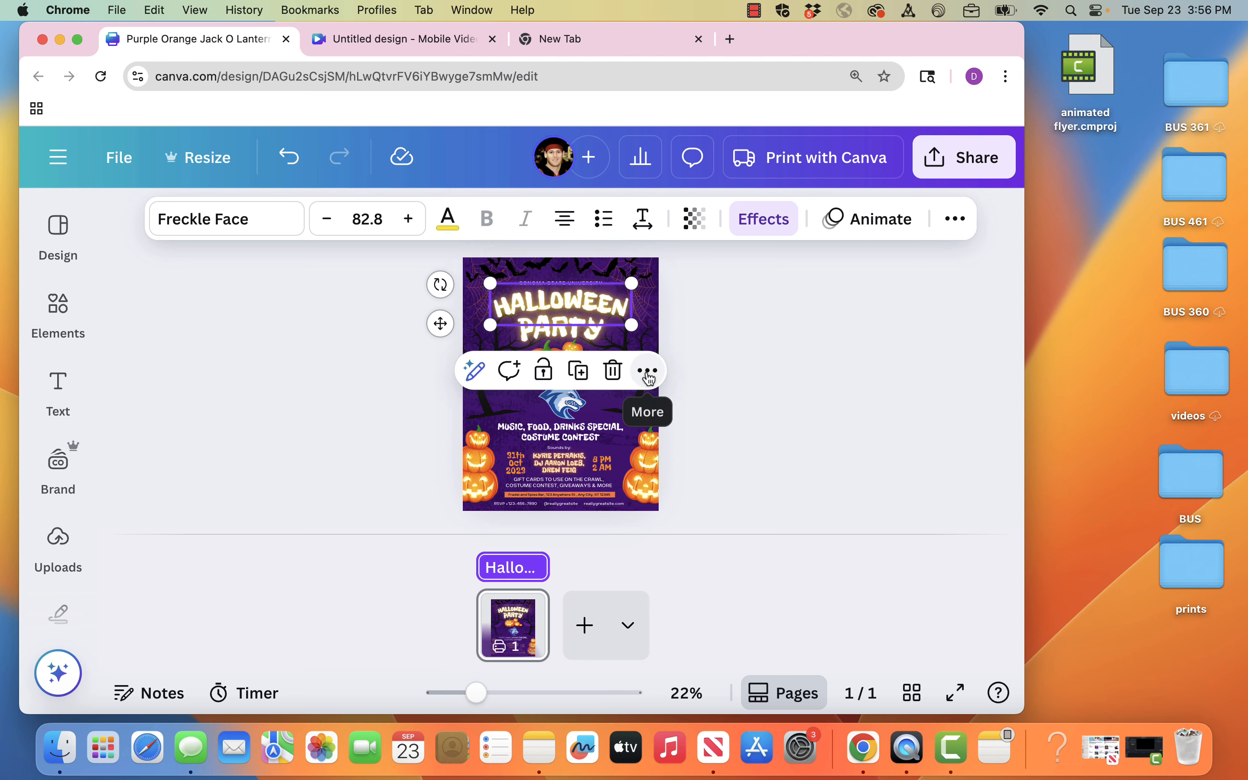
left_click(649, 375)
scroll(702, 511, "down", 2)
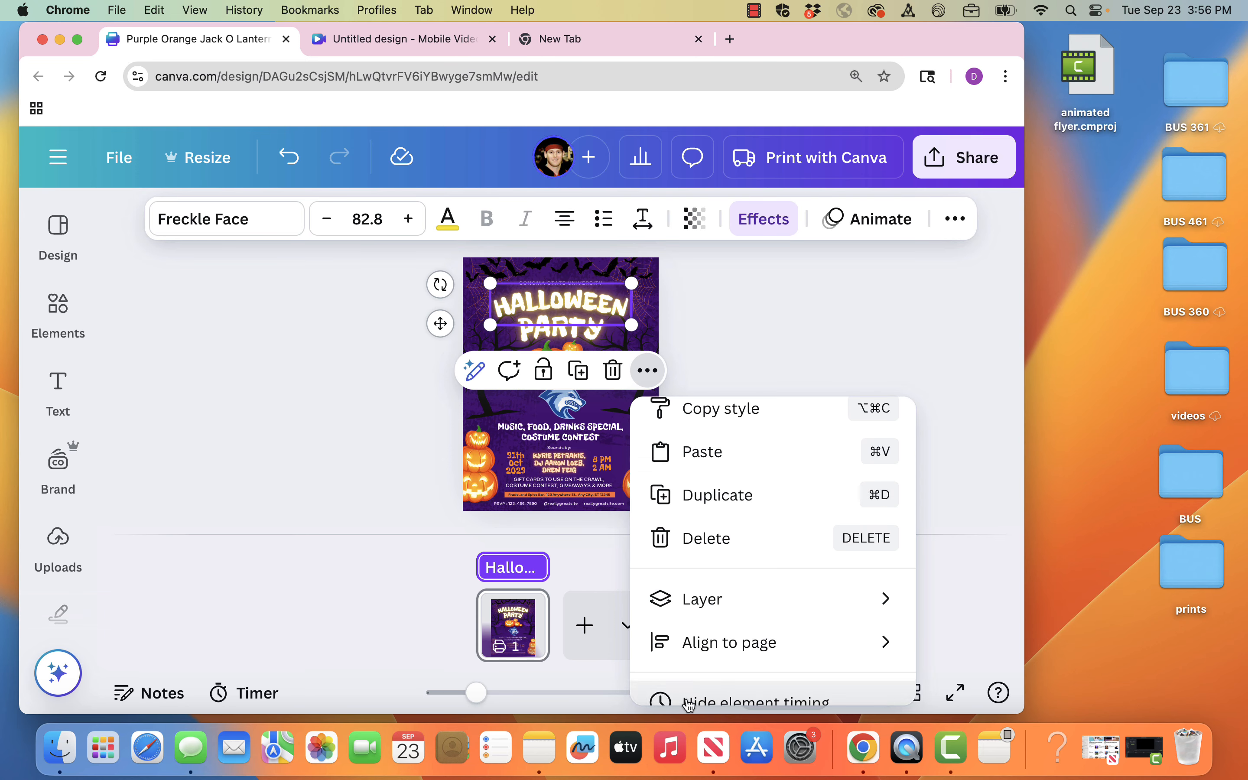
left_click(725, 701)
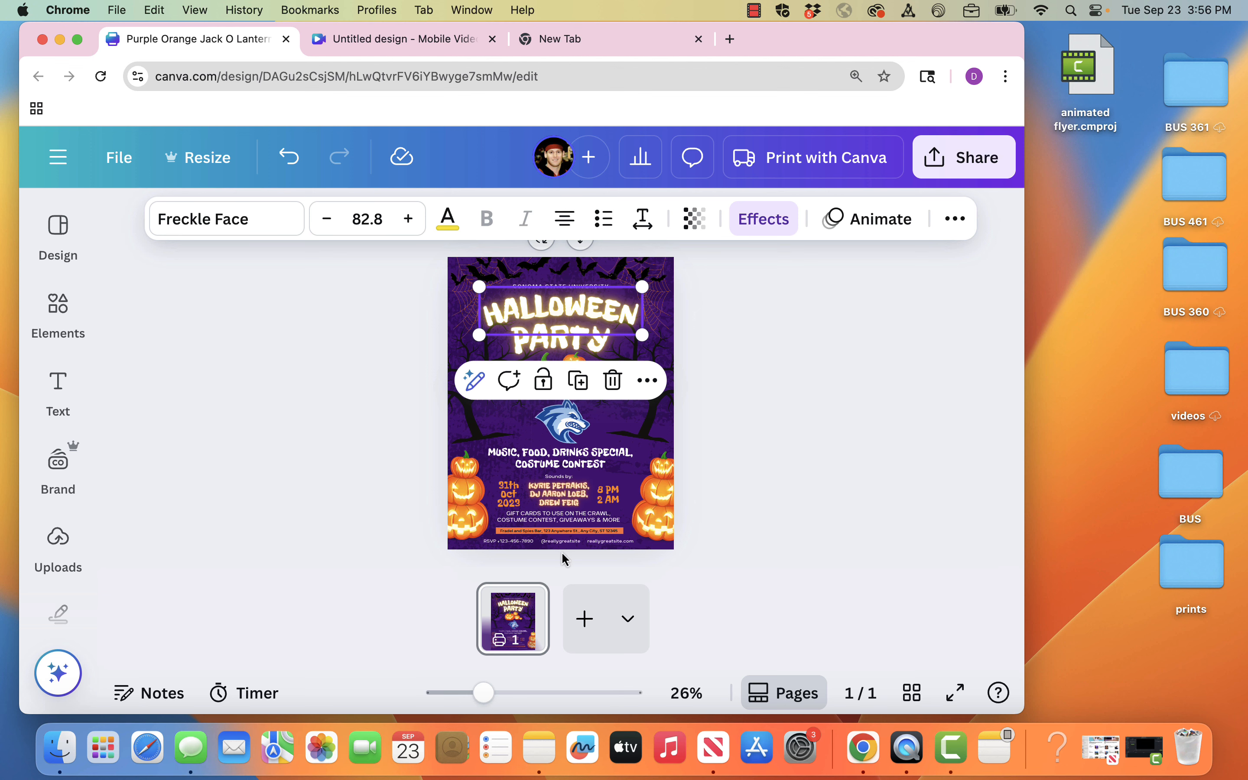
double_click(605, 306)
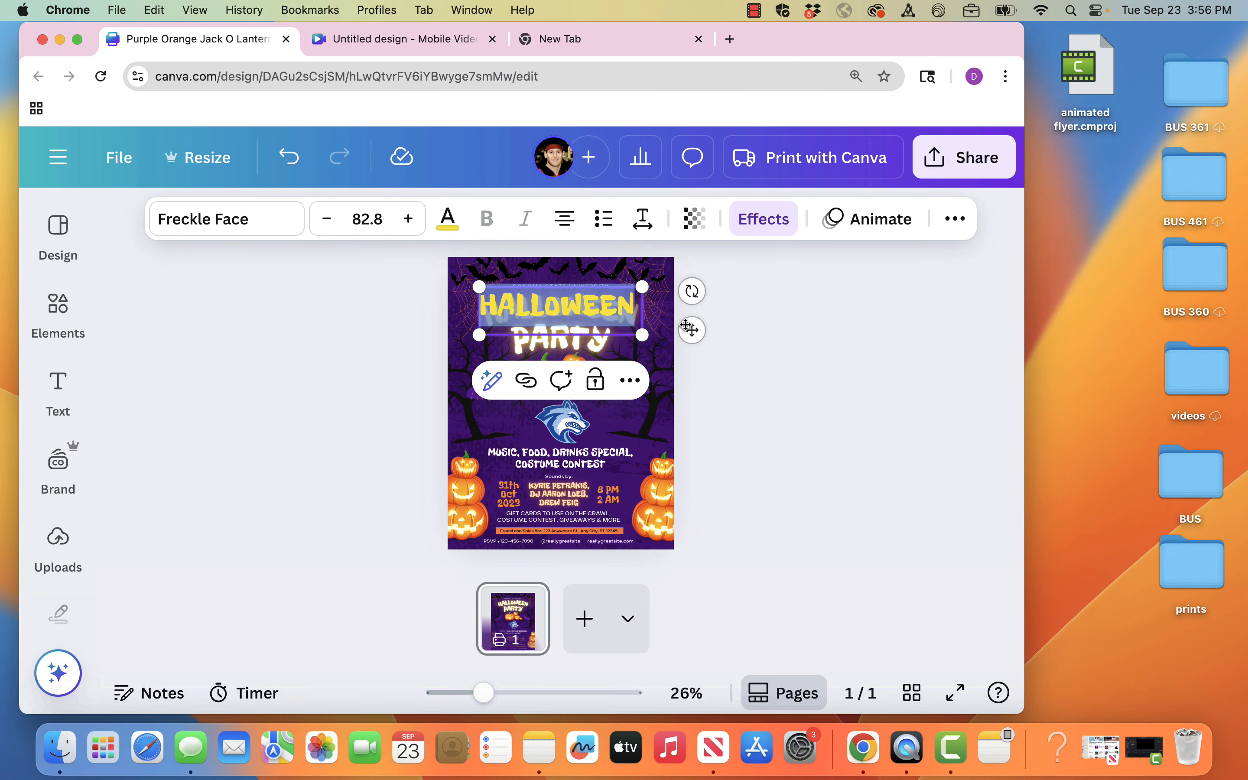
left_click(752, 414)
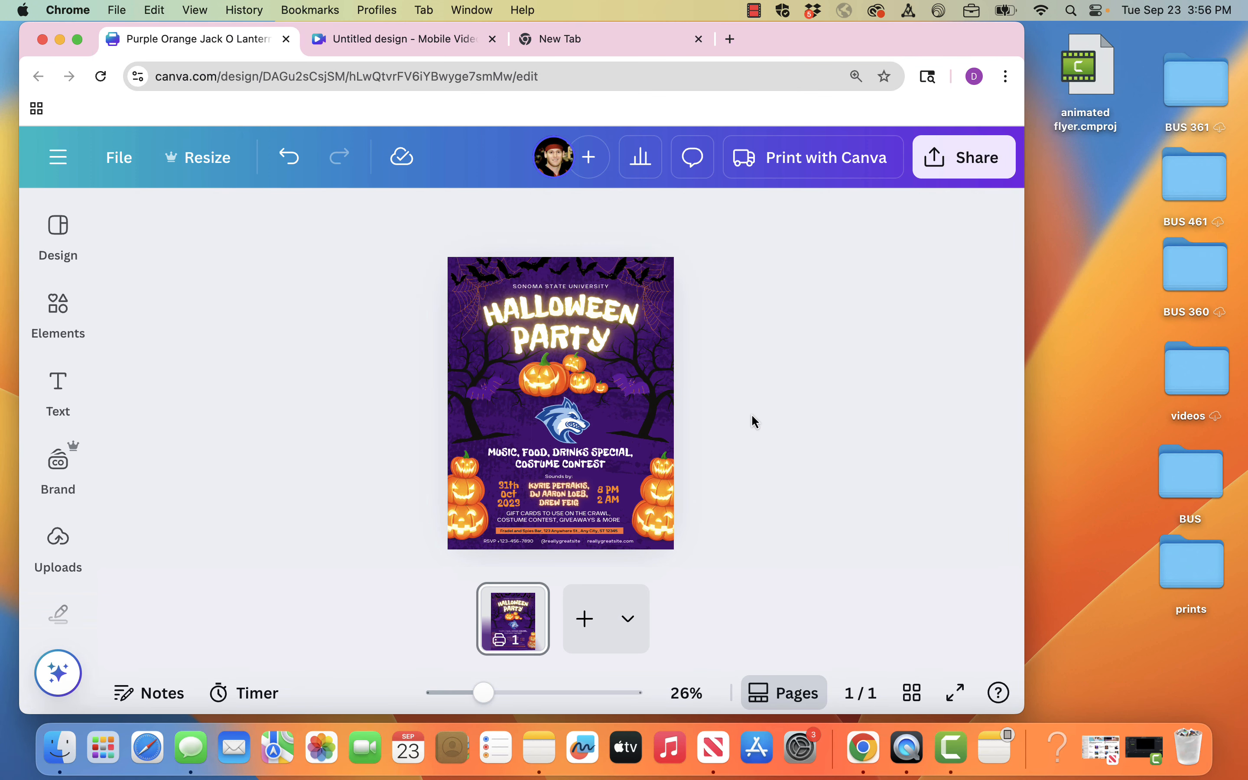
Show the element timing for the Halloween heading
left_click(605, 312)
left_click(648, 381)
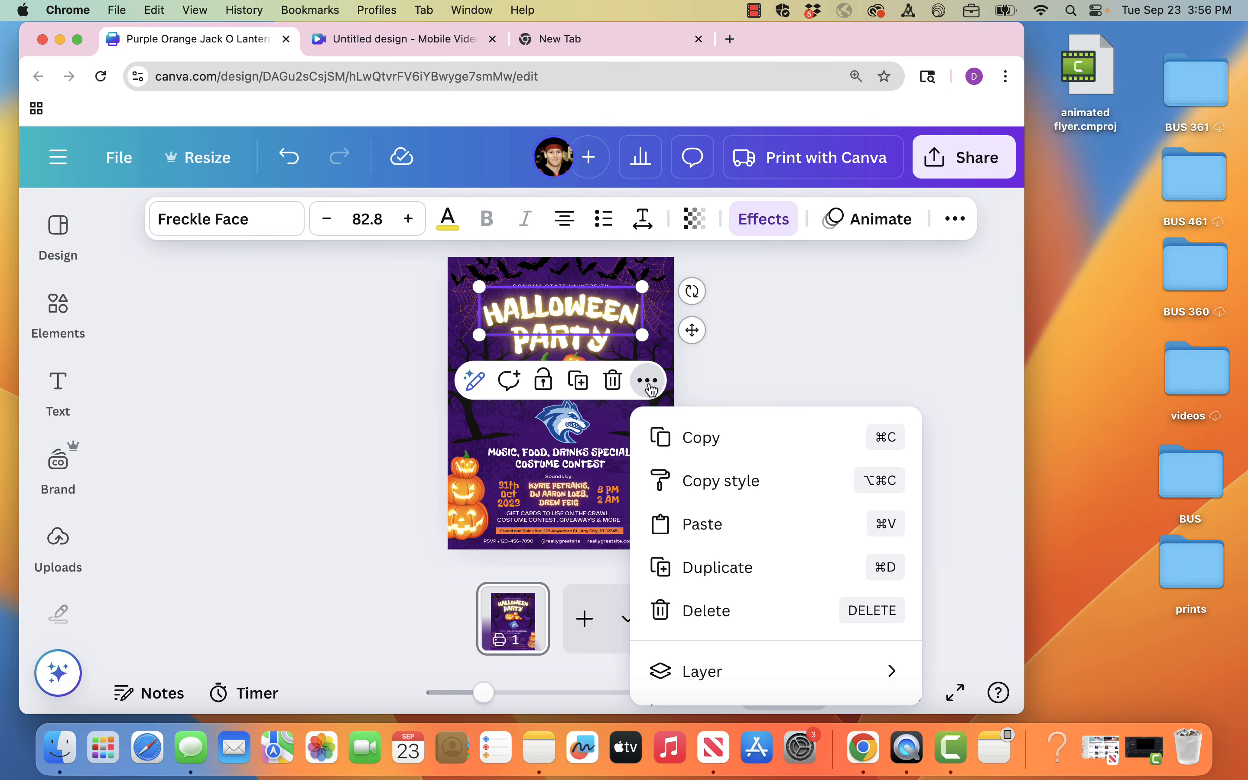
scroll(691, 552, "down", 2)
scroll(693, 555, "down", 5)
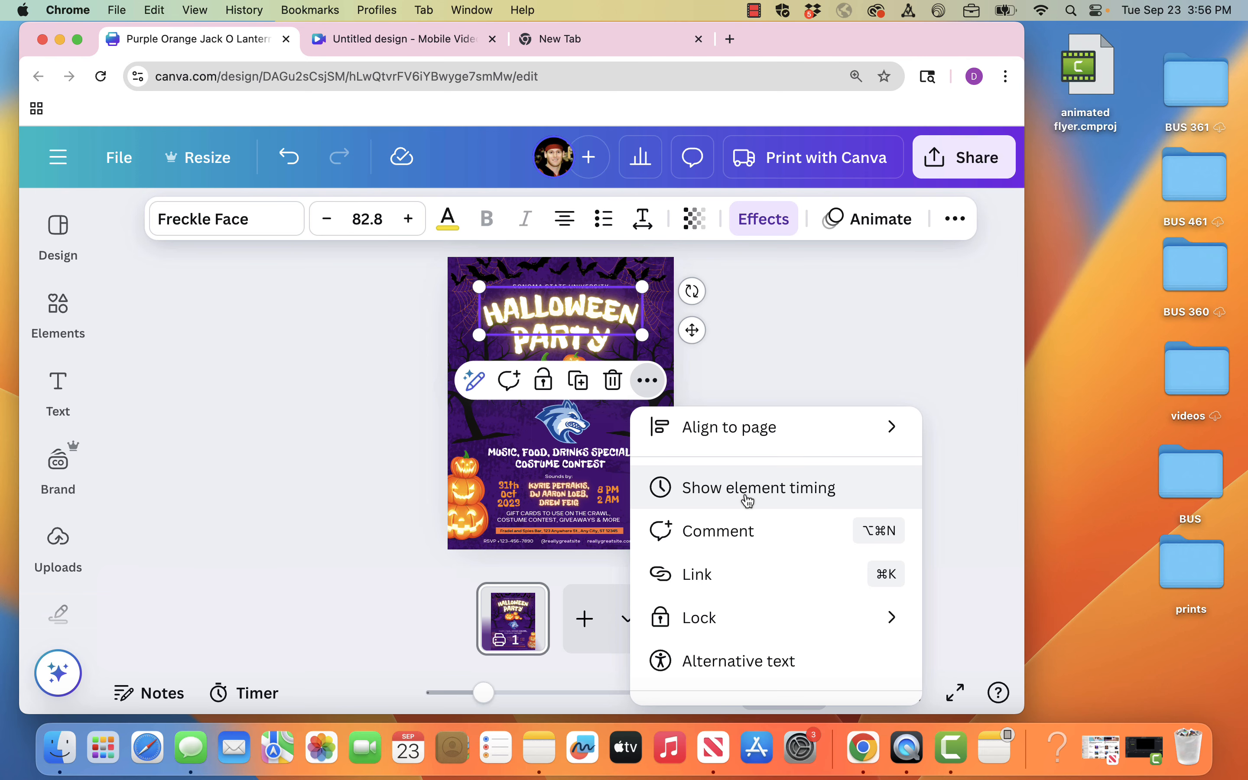
left_click(296, 548)
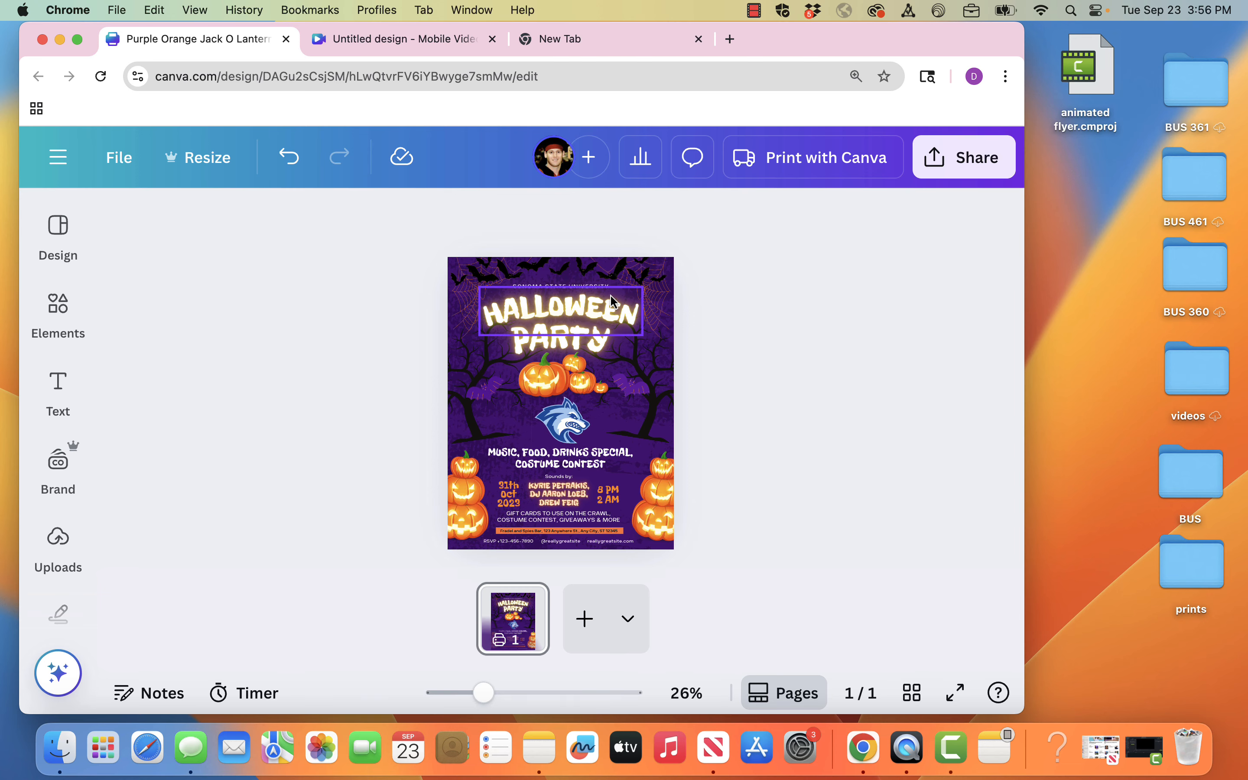
left_click(574, 345)
left_click(648, 380)
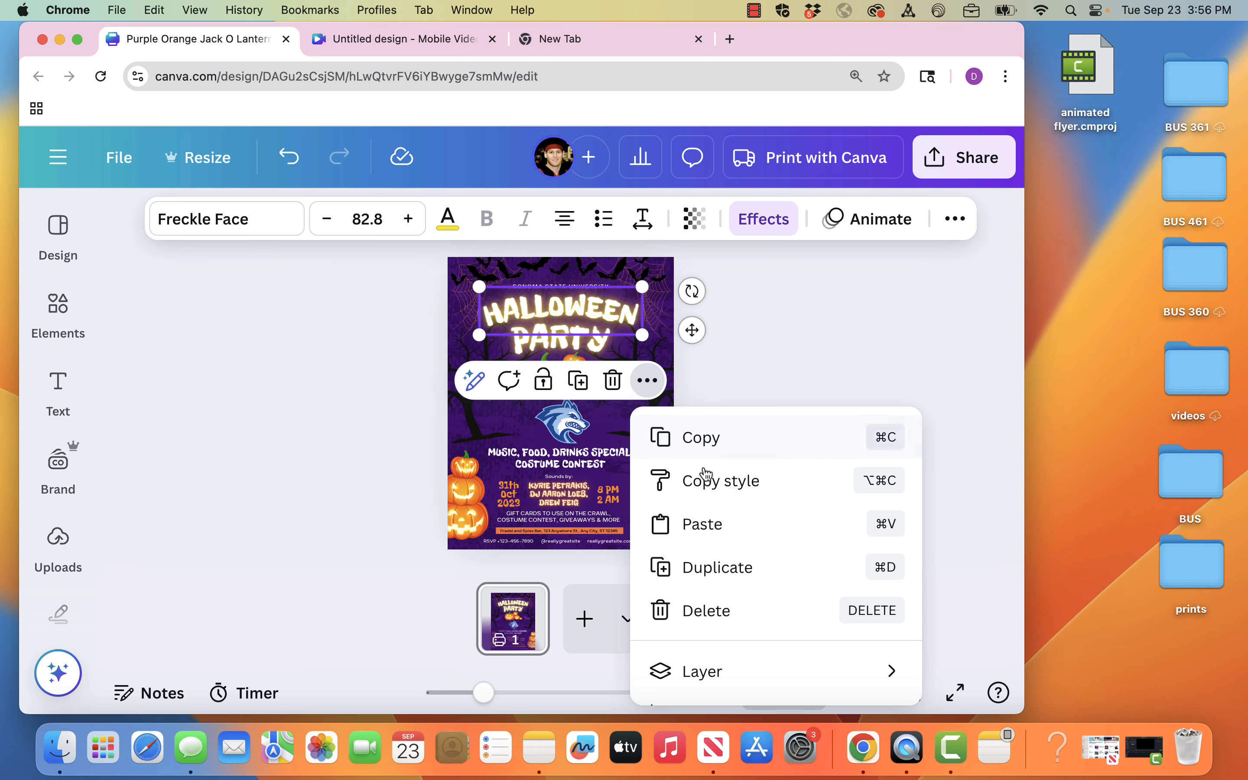
scroll(743, 529, "down", 5)
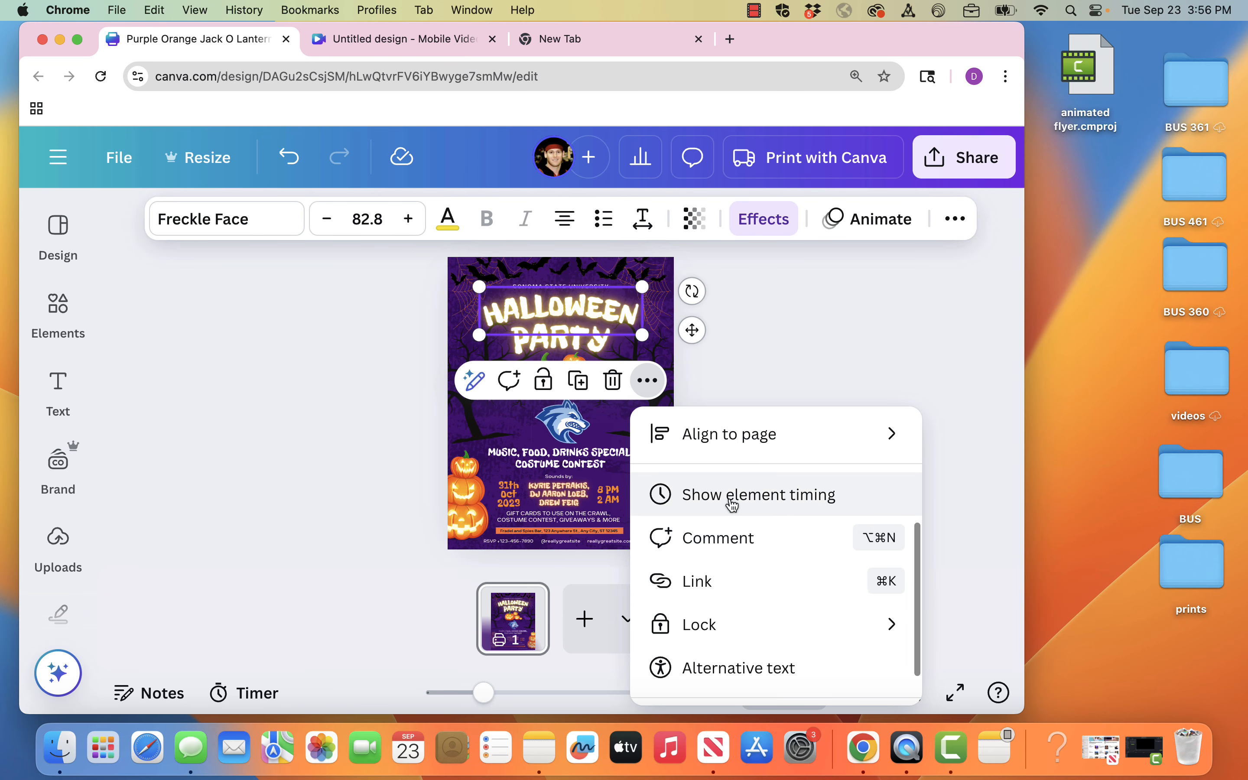
left_click(701, 495)
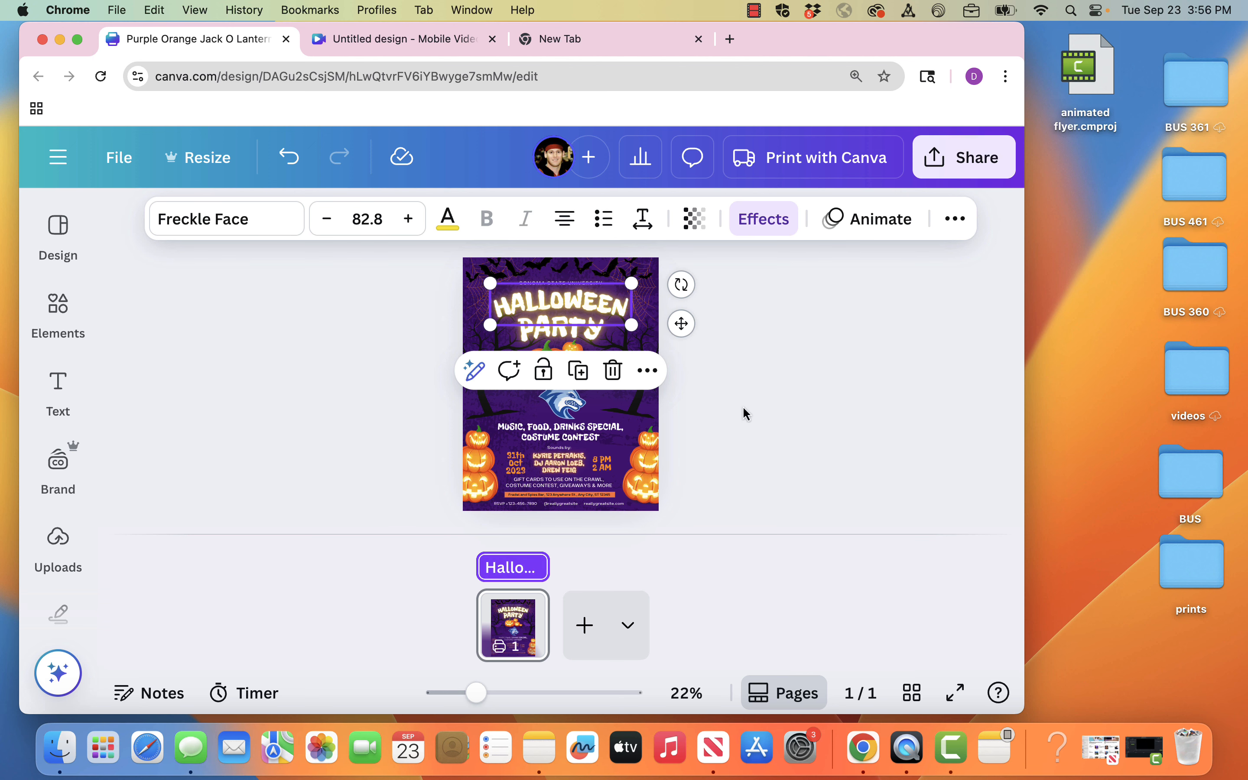
Apply the Shift text animation to the Halloween heading
left_click(877, 221)
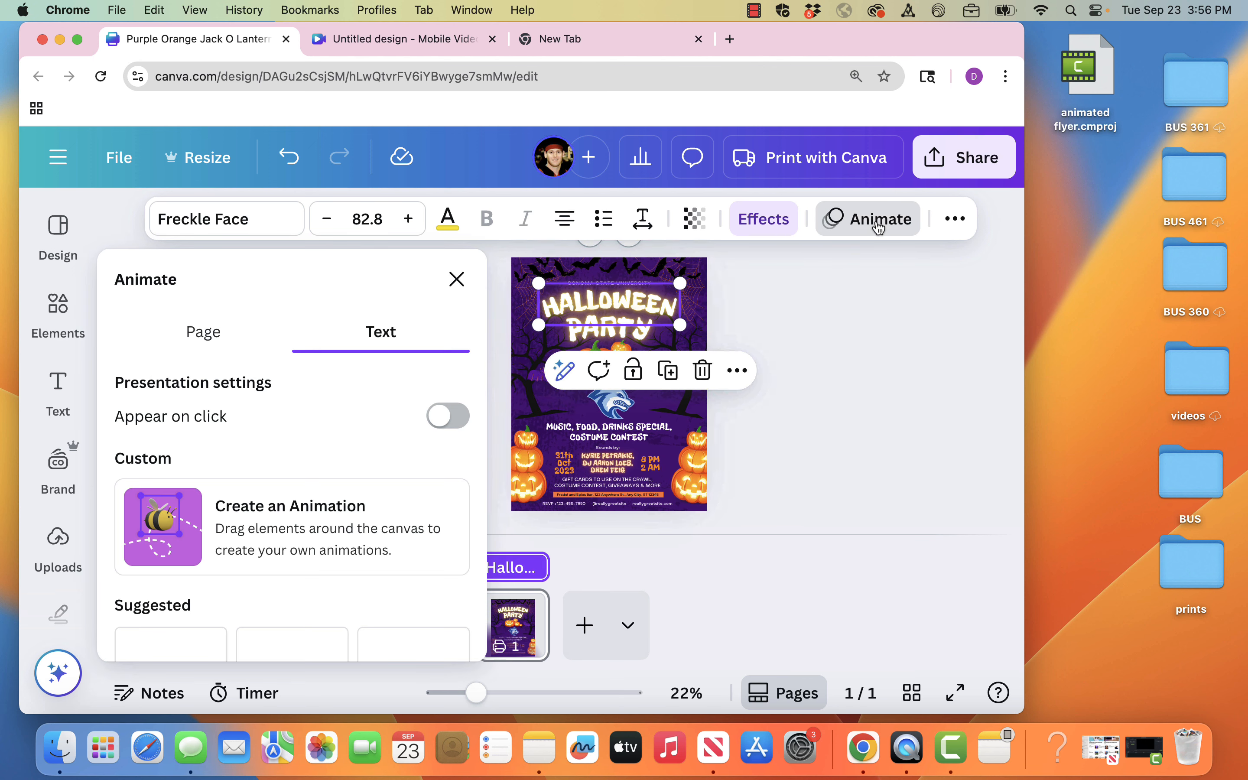
scroll(411, 568, "down", 5)
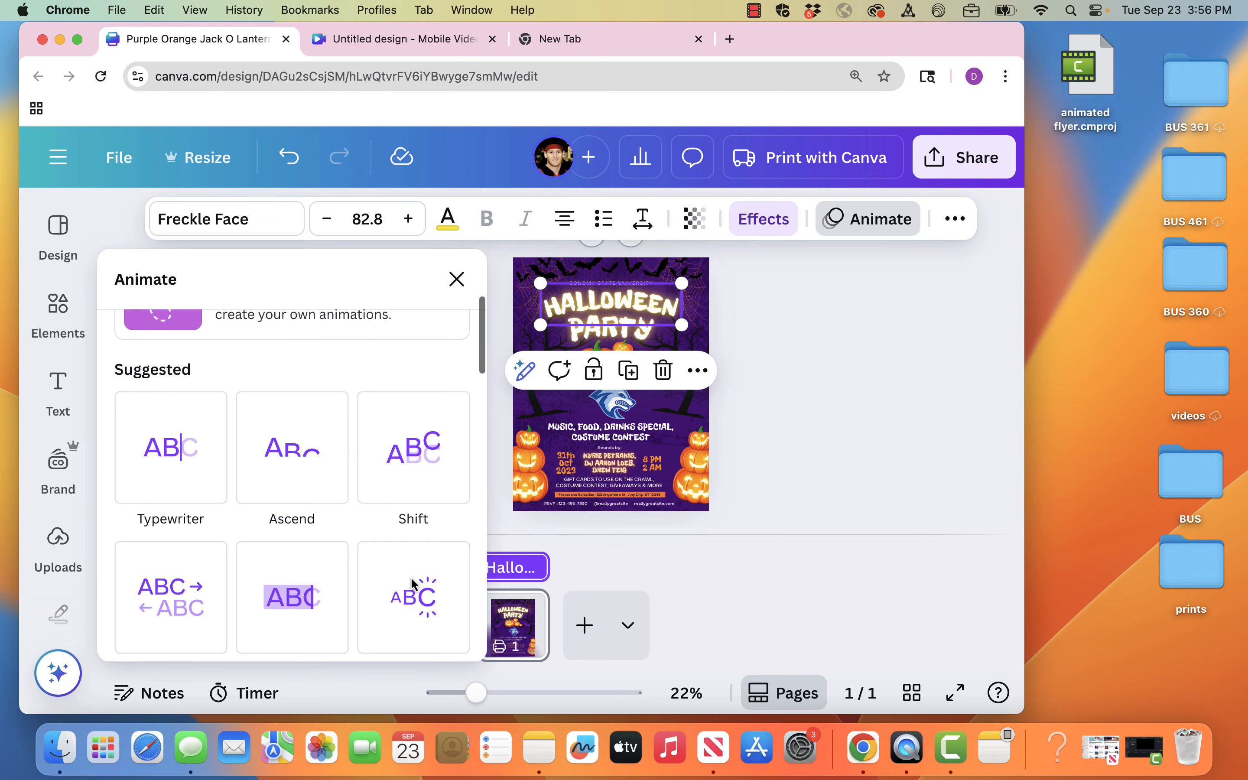
left_click(415, 446)
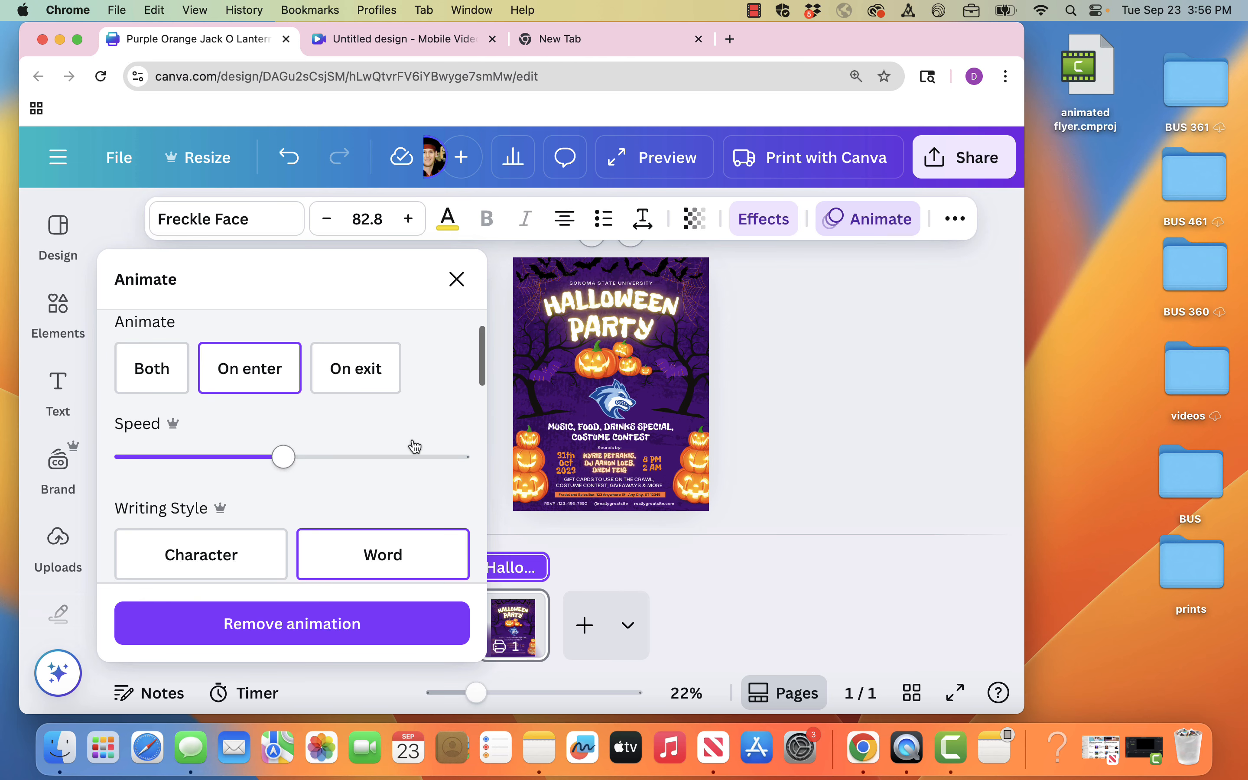
Apply the Clarify text animation to the Party heading and raise its speed close to the maximum
left_click(610, 345)
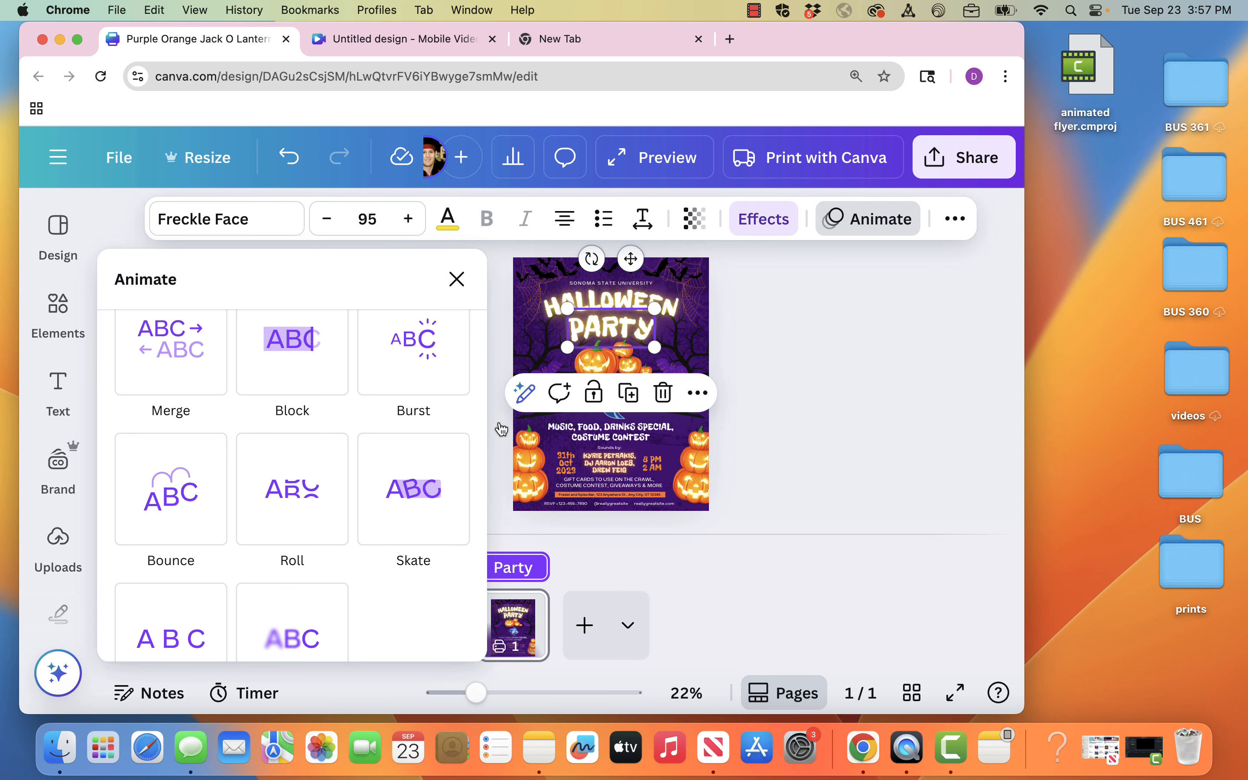
scroll(382, 526, "down", 3)
left_click(324, 522)
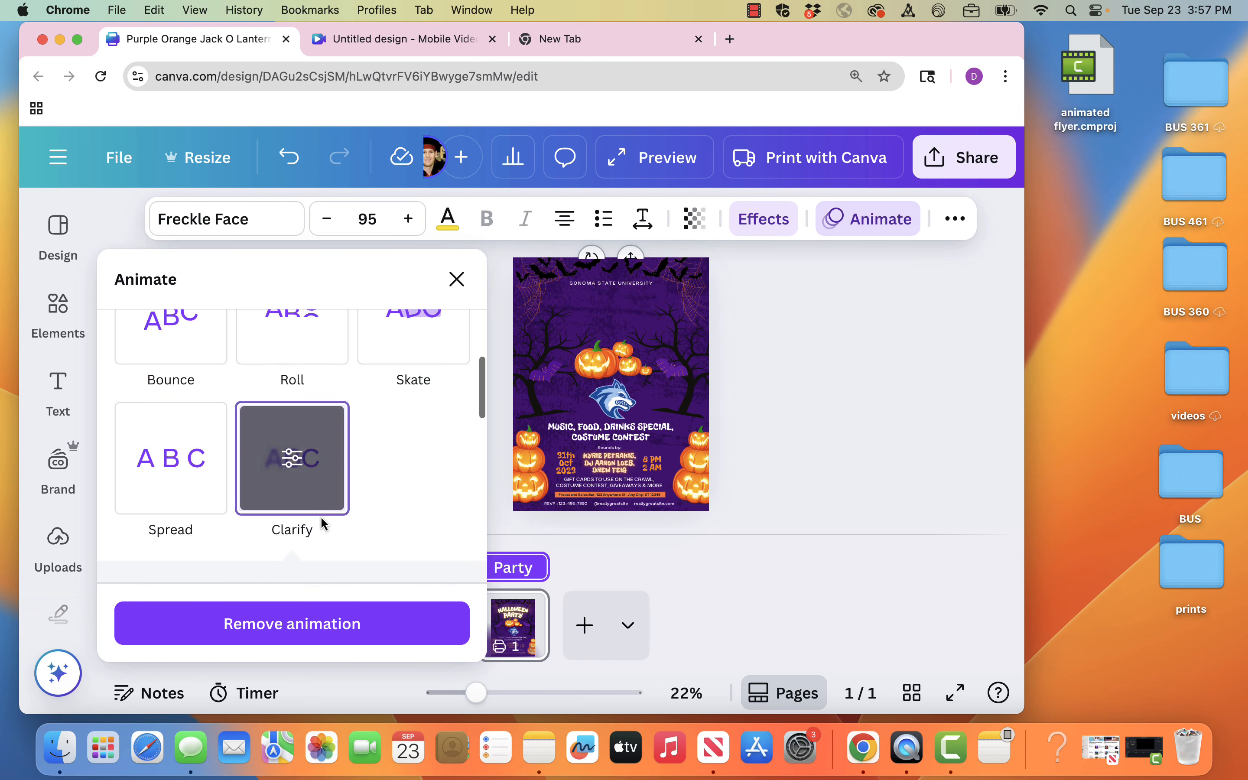
left_click_drag(298, 450, 448, 456)
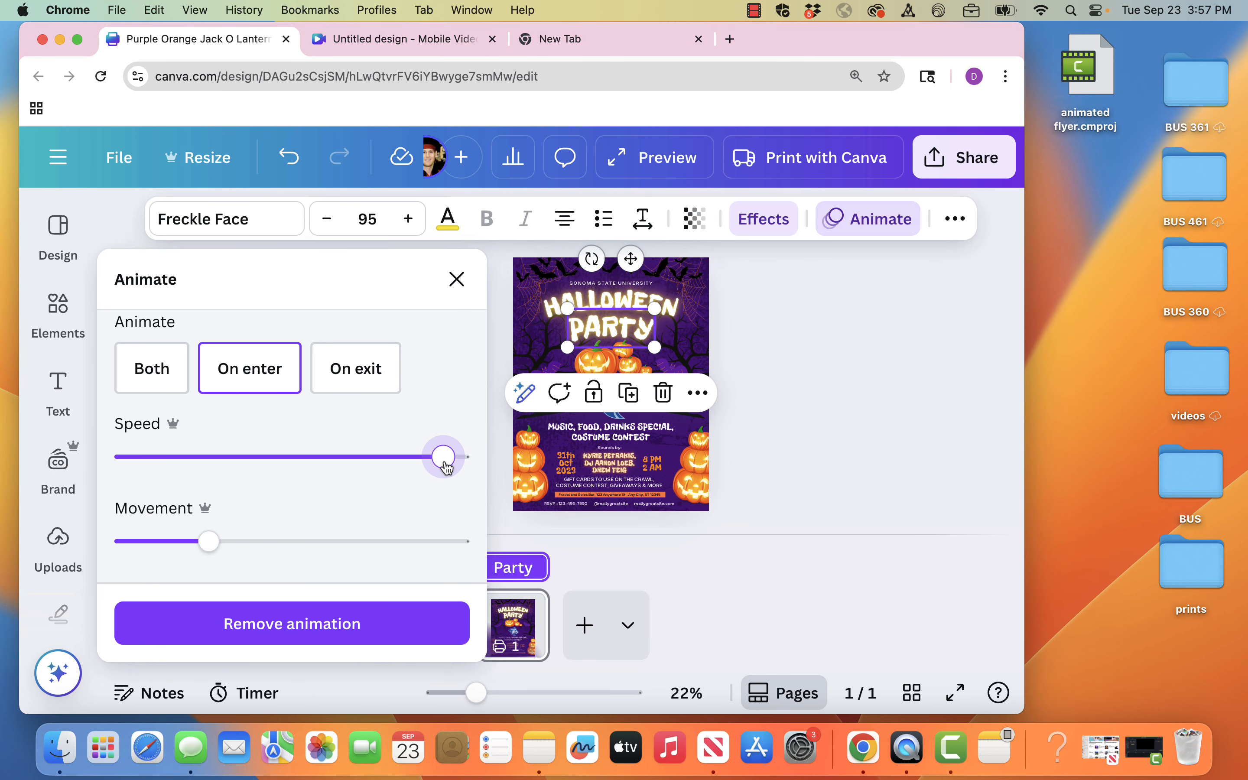
left_click(858, 373)
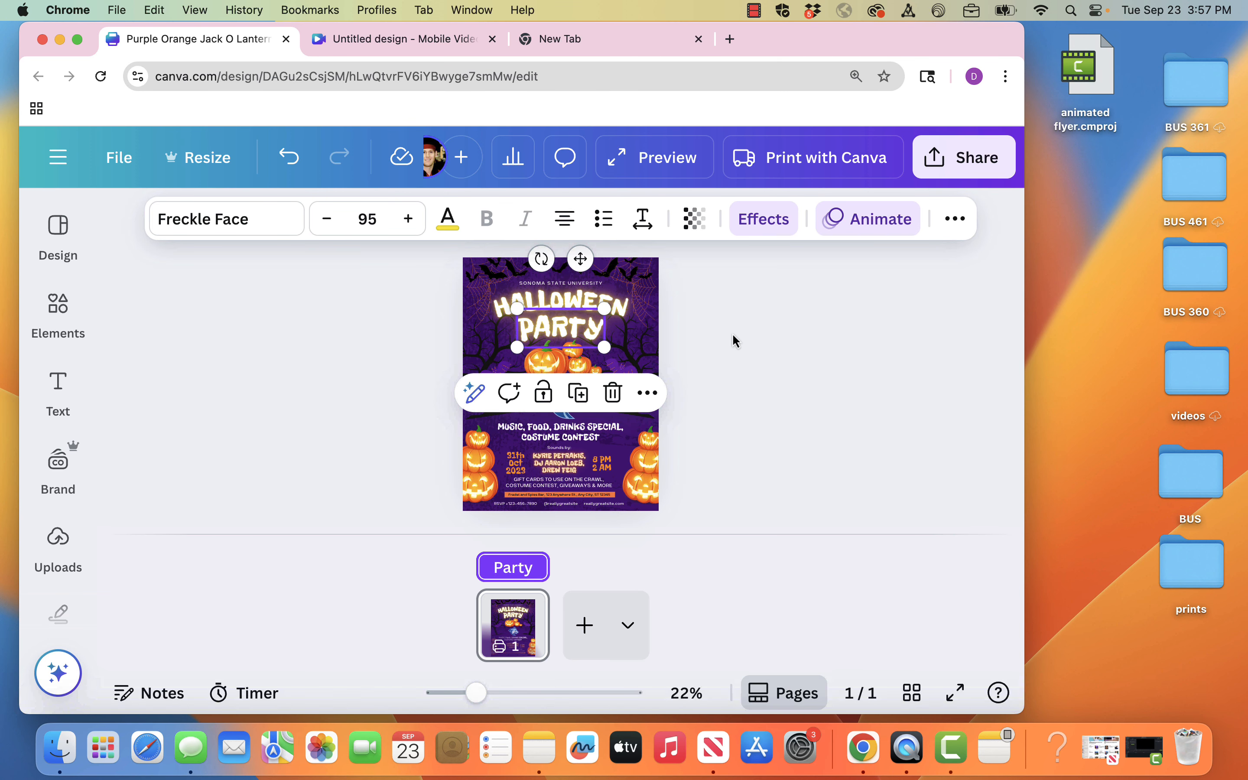
left_click(752, 355)
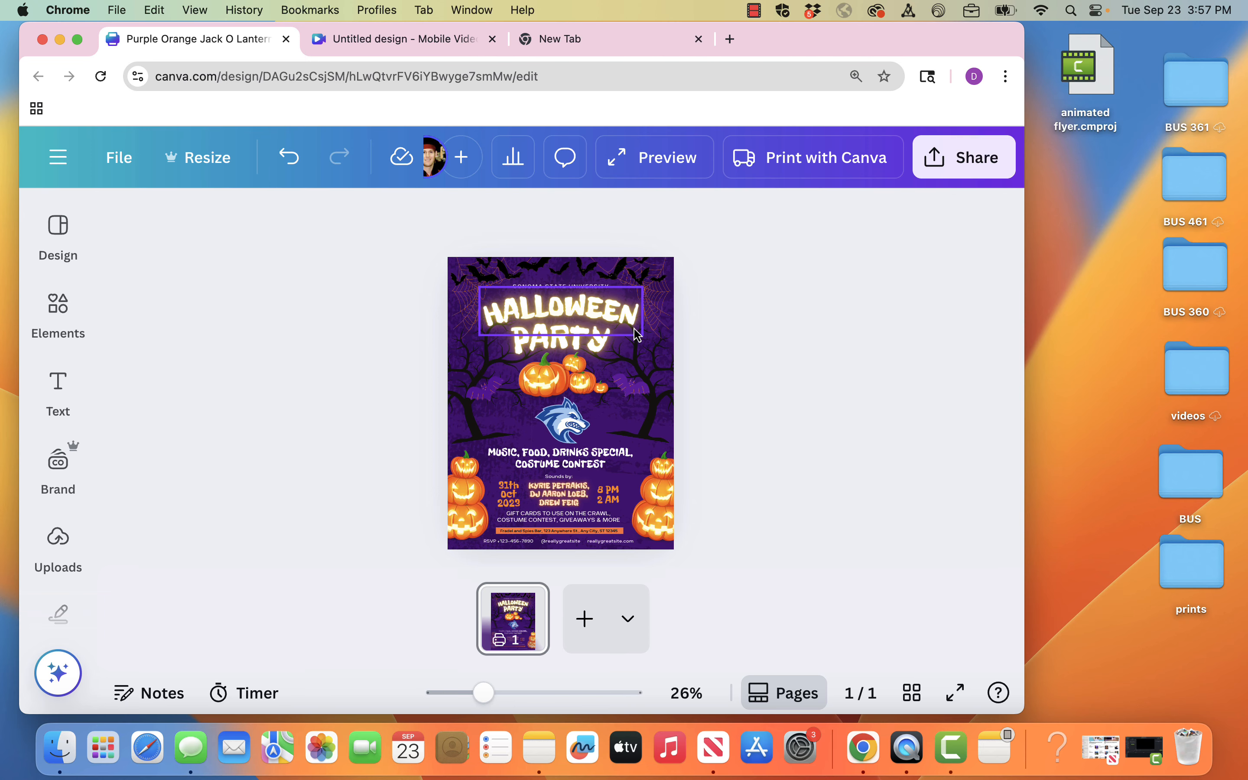
Apply the Shake Zoom photo animation to the wolf logo, keeping it on enter, and preview the animated flyer
left_click(567, 431)
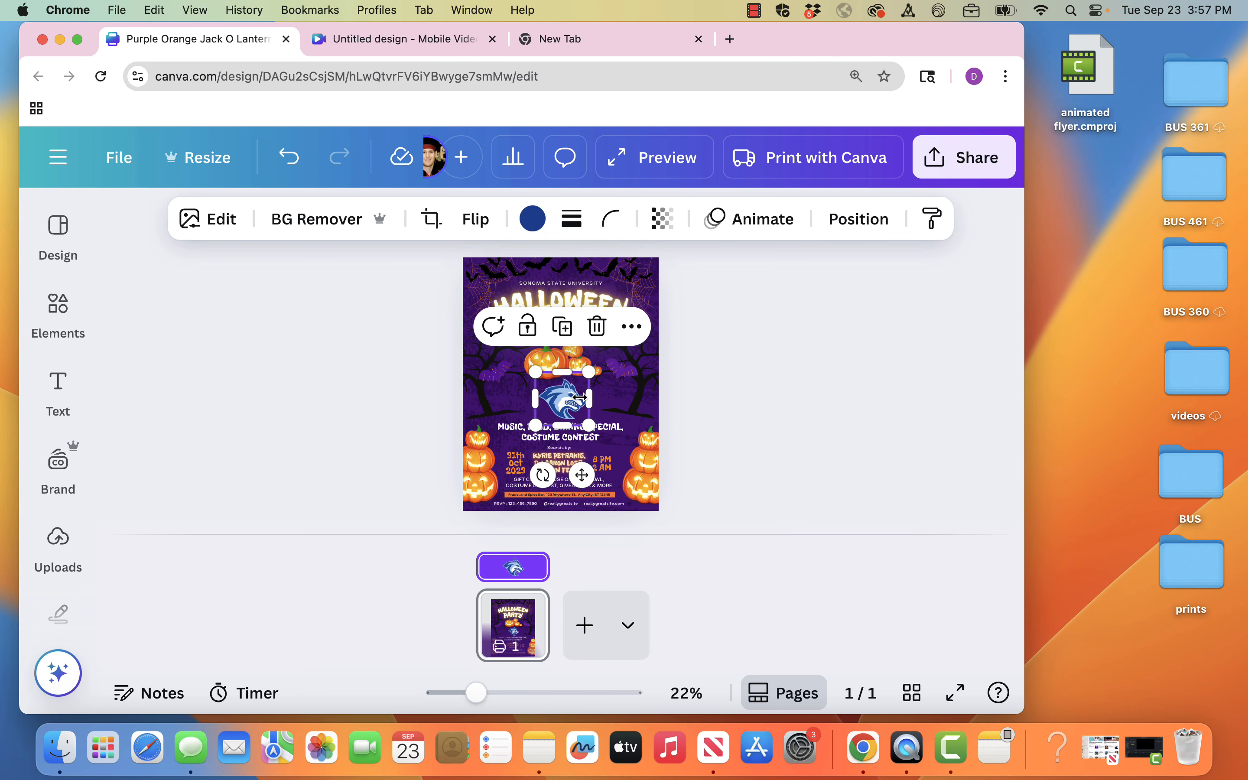
left_click(742, 234)
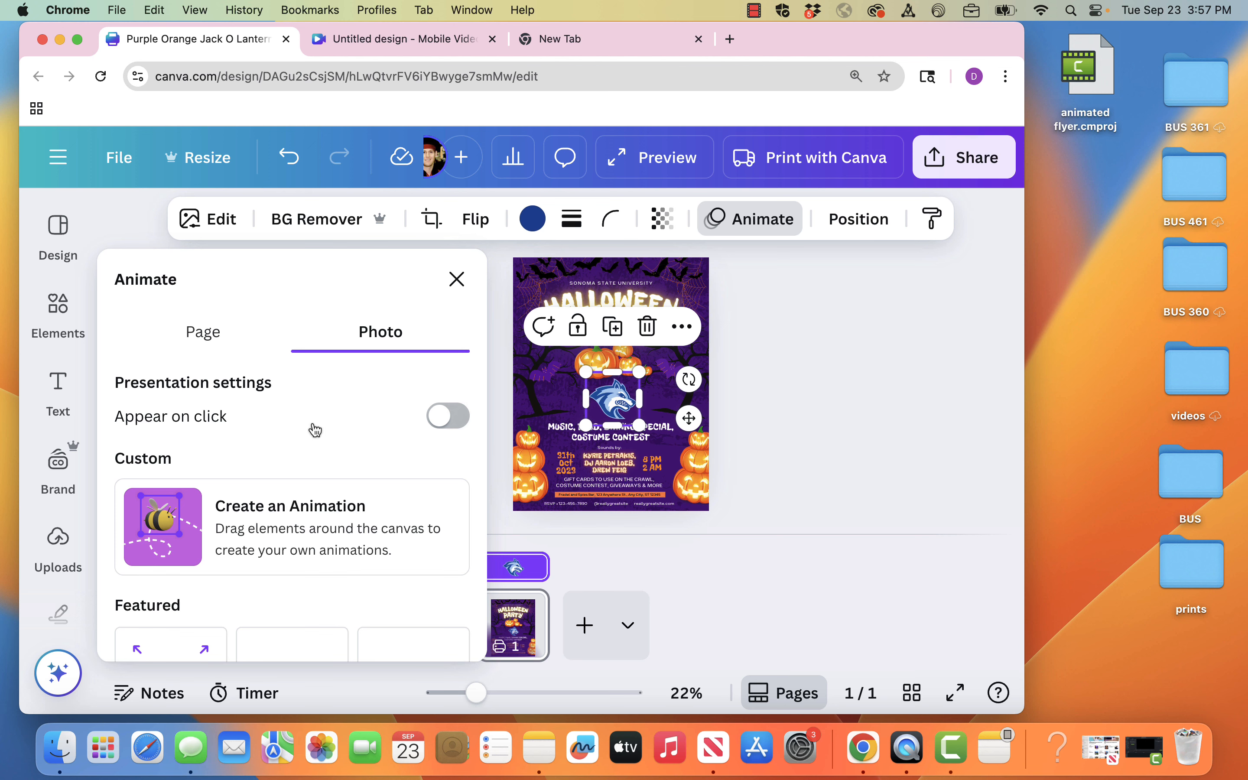
scroll(315, 430, "down", 5)
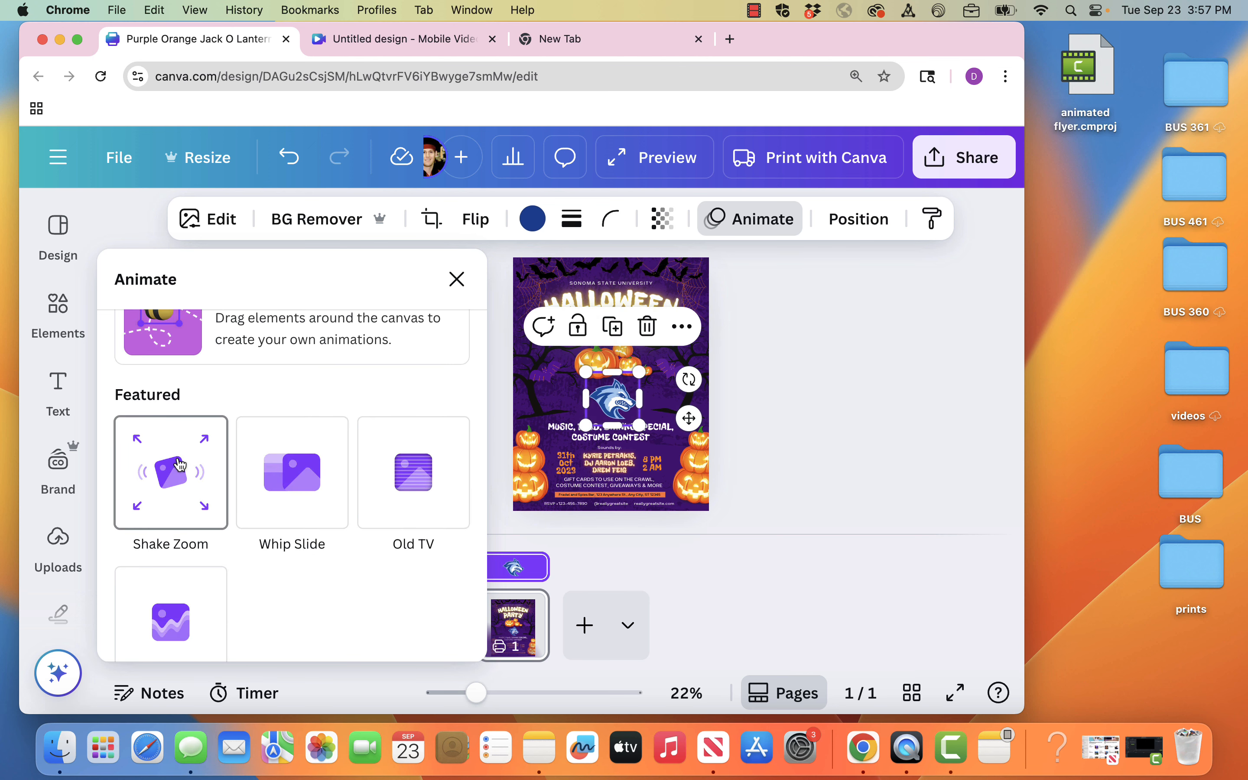
left_click(179, 465)
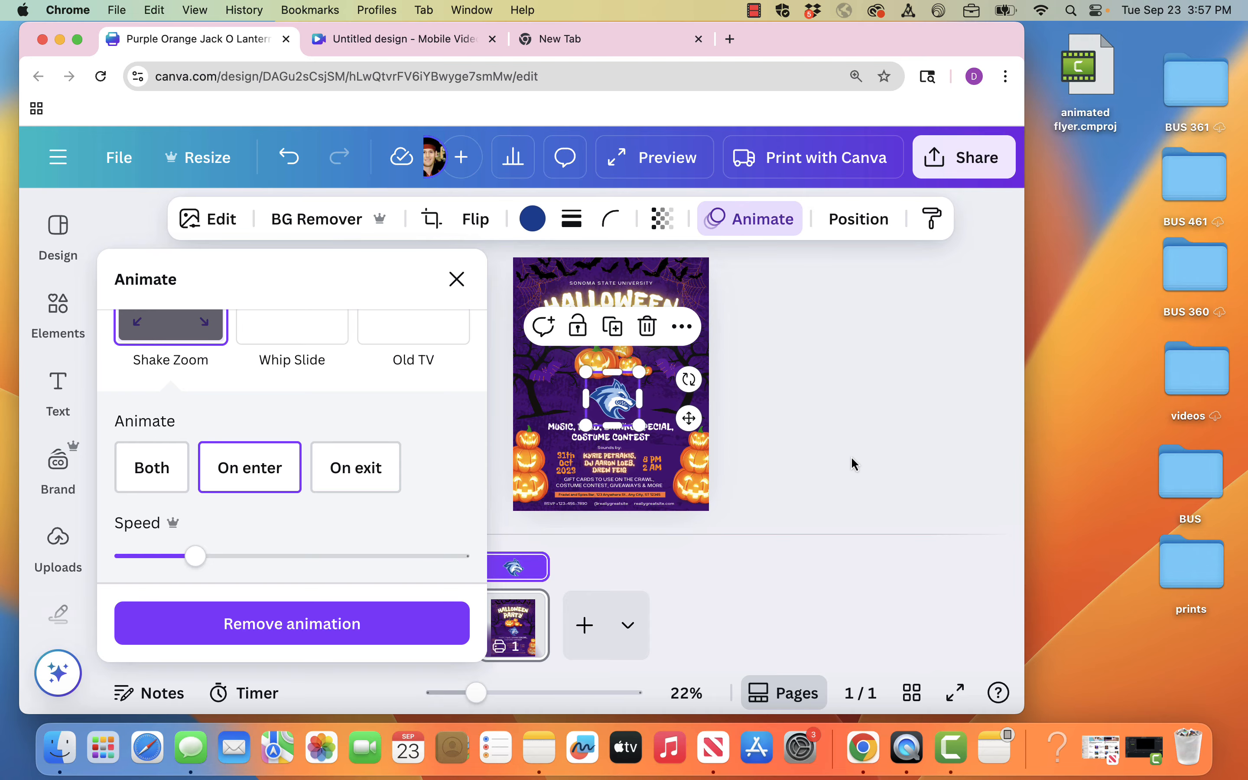
left_click(854, 463)
left_click(852, 458)
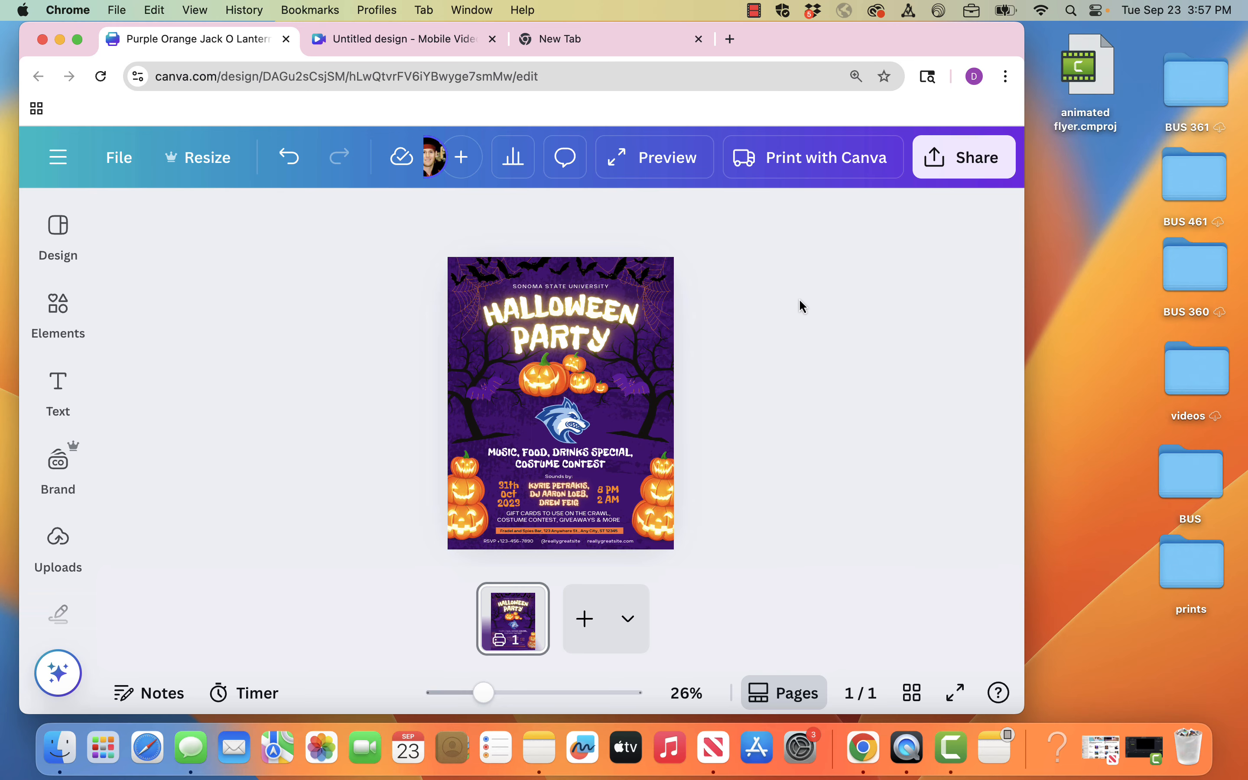
left_click(651, 156)
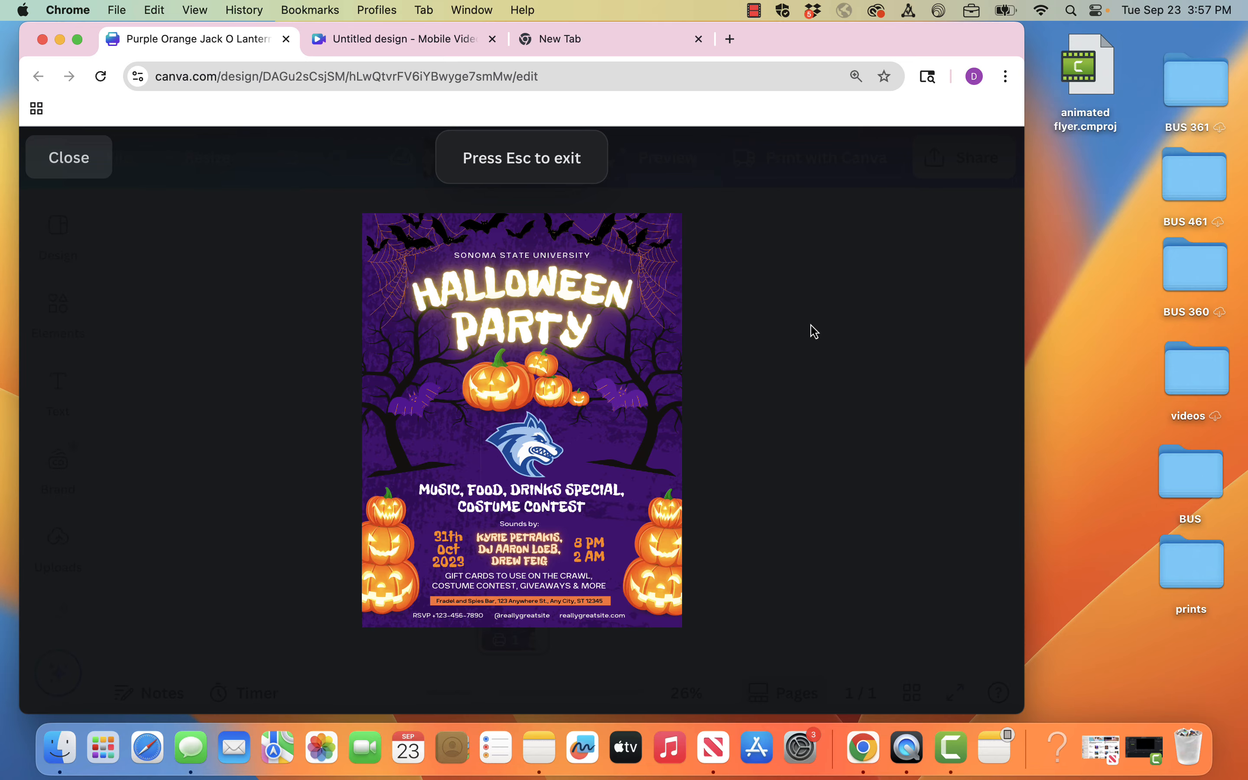
key("Escape")
Search the elements library for "fire" and filter the results to animated elements only
left_click(57, 310)
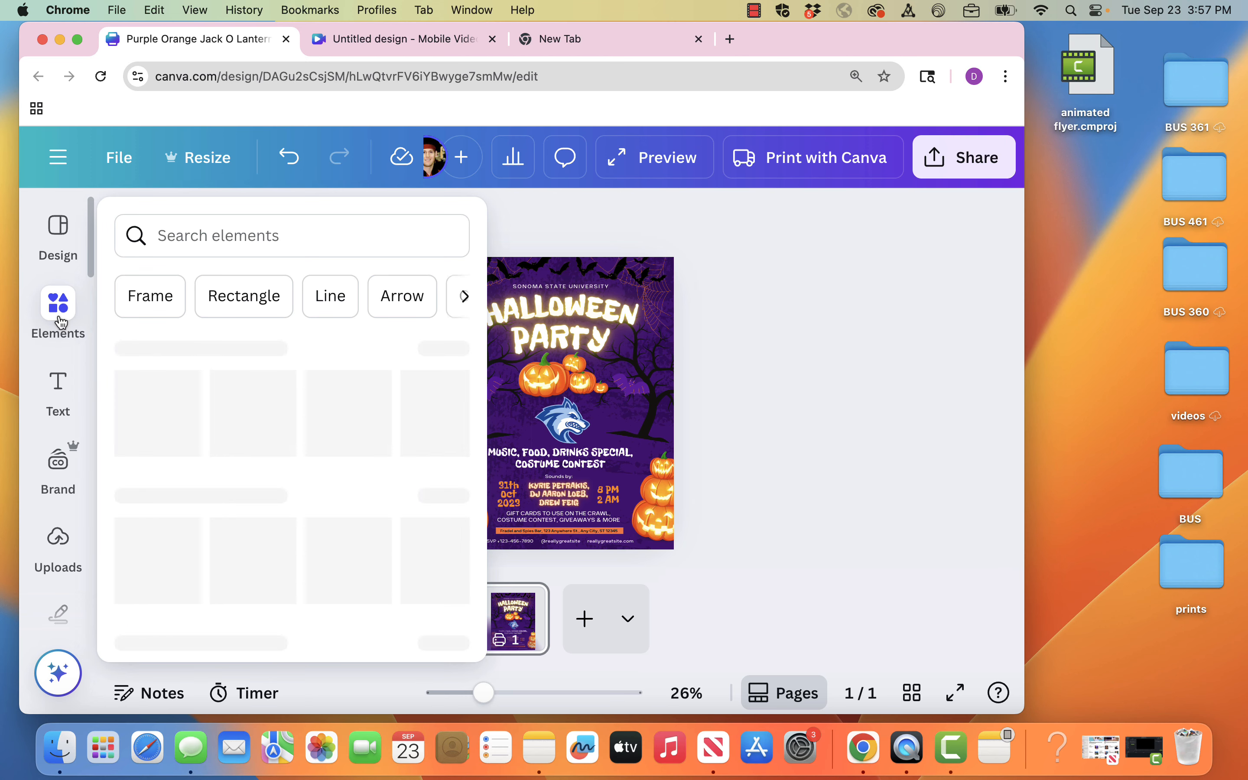
left_click(247, 227)
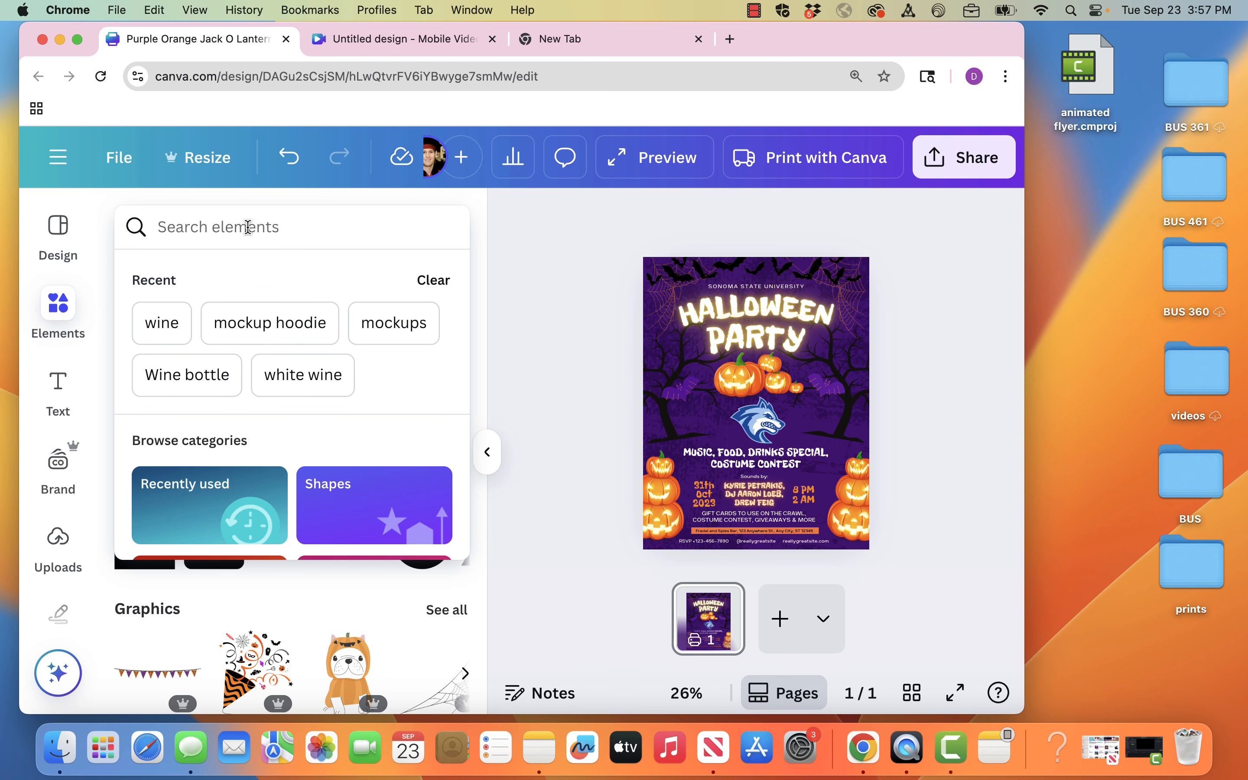
type("fire")
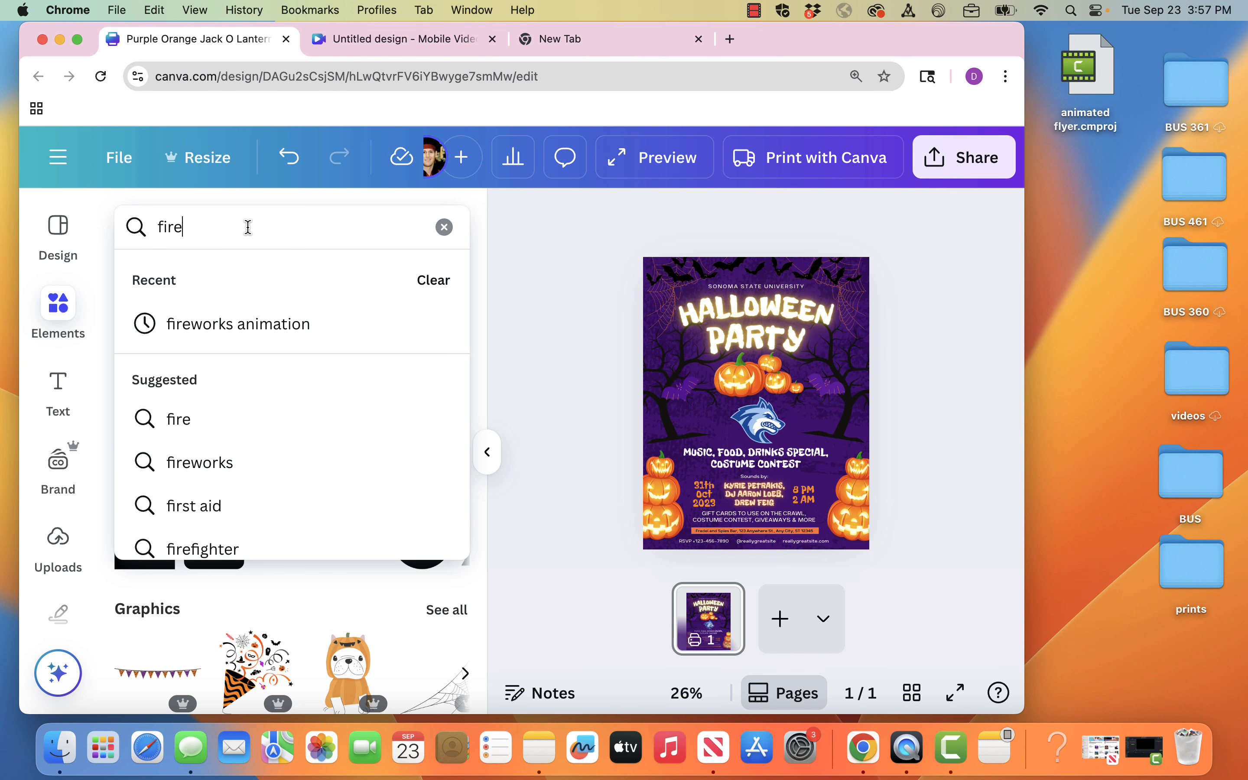
key("Return")
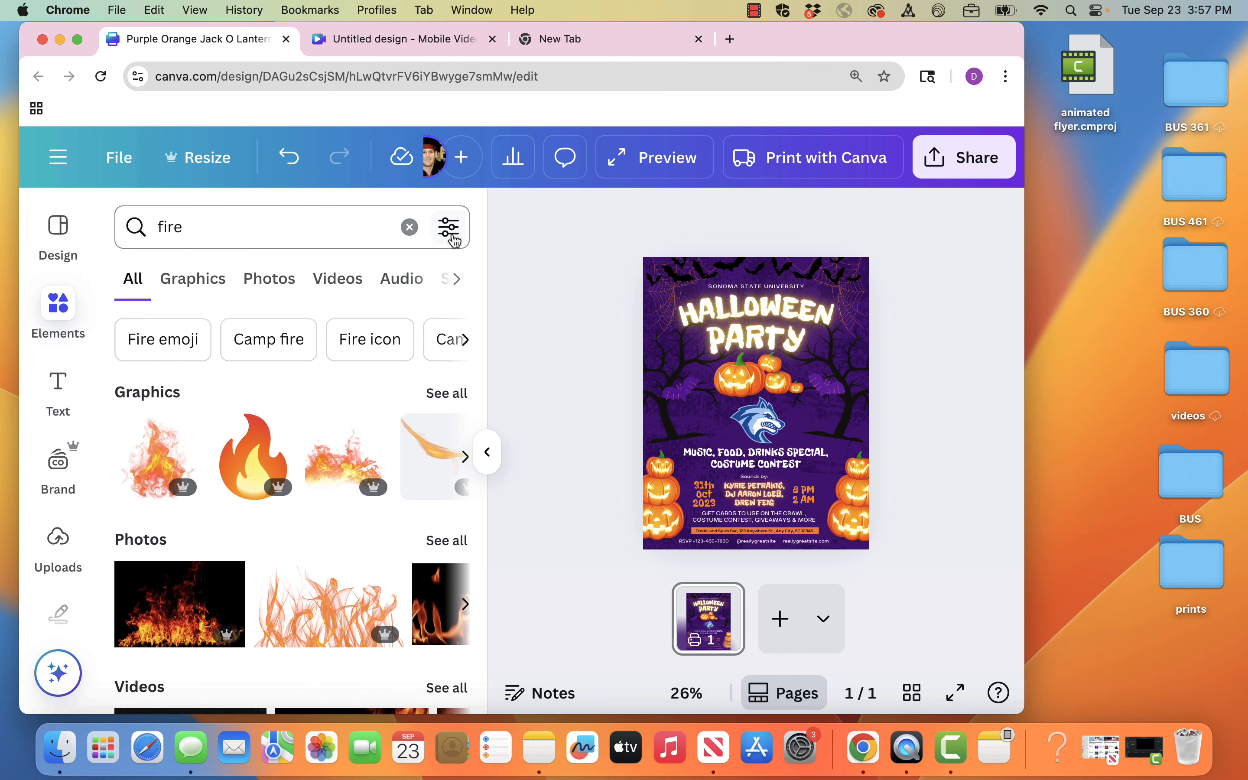
left_click(449, 227)
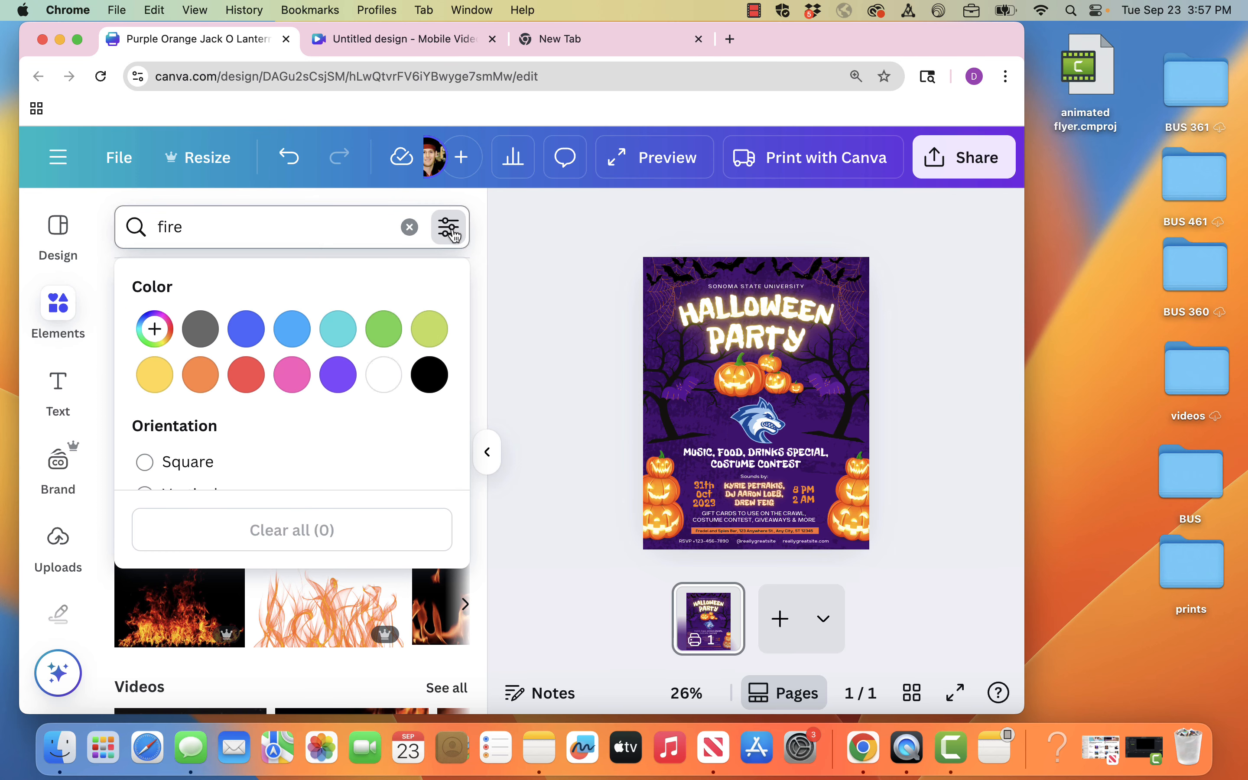
scroll(354, 433, "down", 4)
scroll(354, 433, "down", 2)
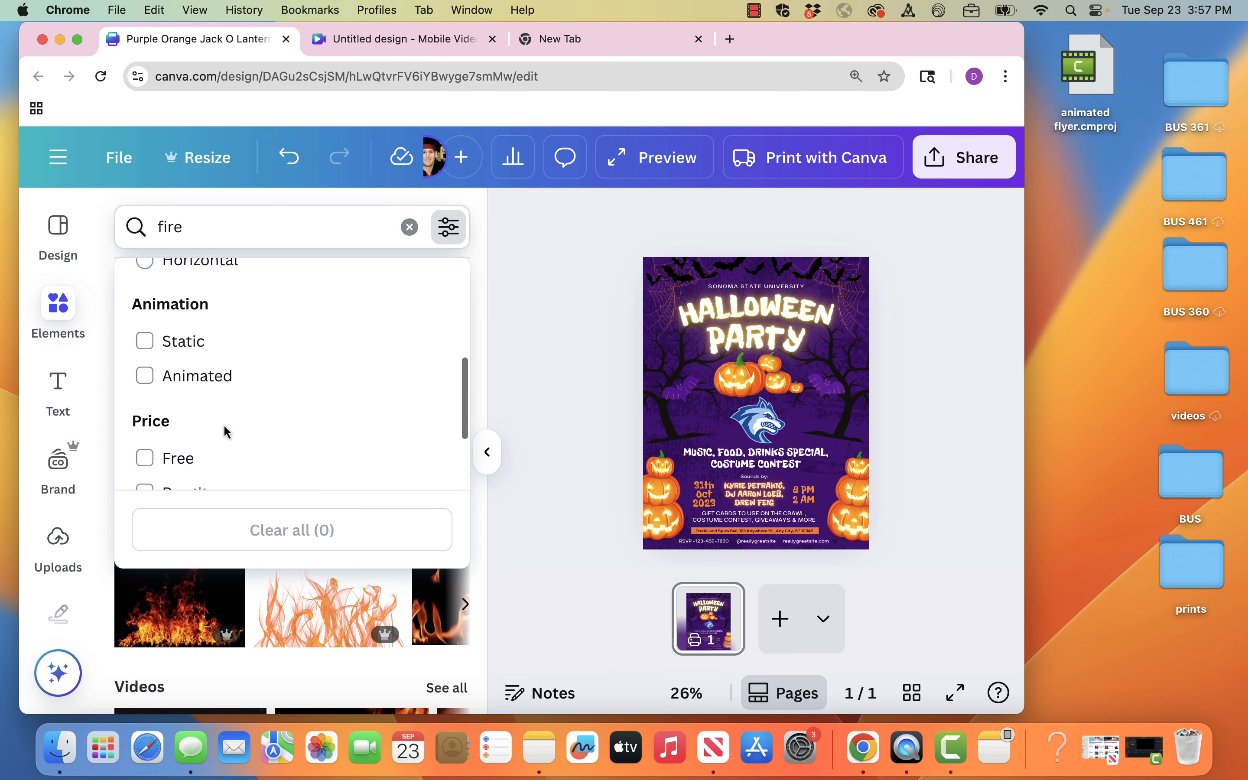
left_click(142, 378)
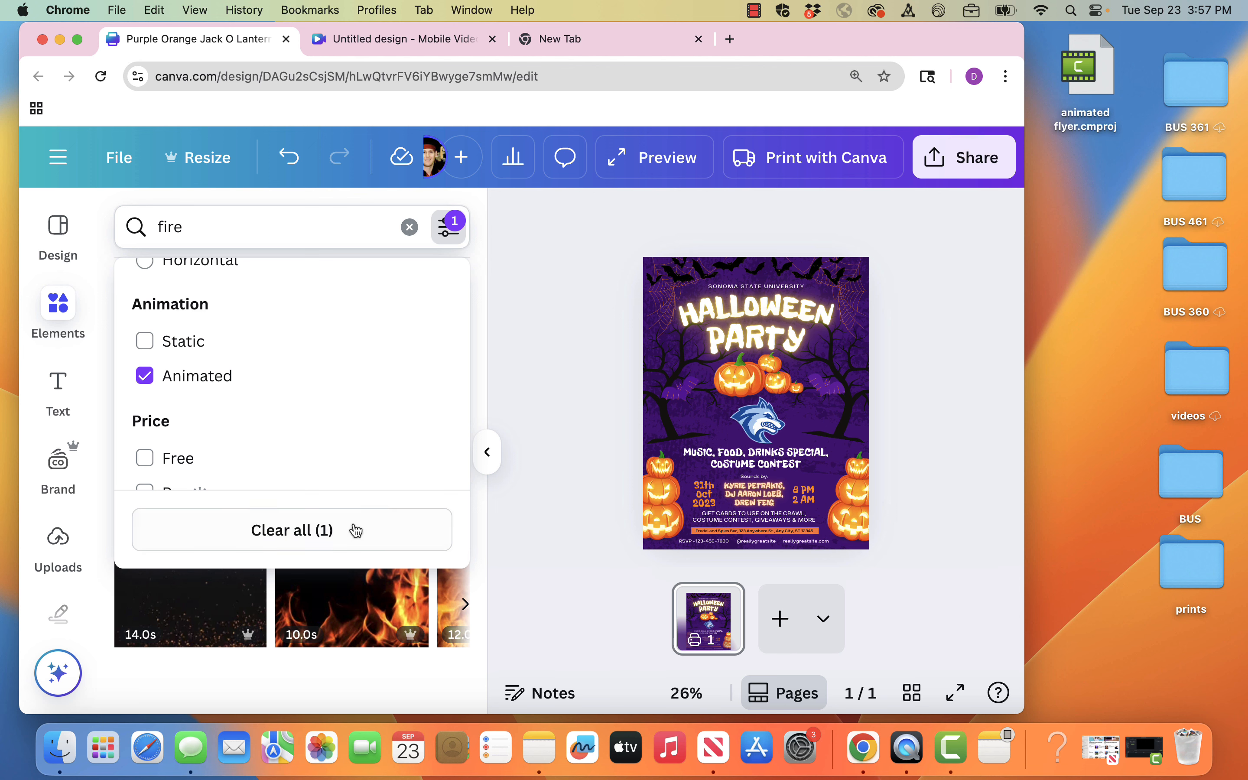
left_click(497, 464)
Add the animated graphic with a low row of orange flames to the lower part of the flyer
left_click(58, 307)
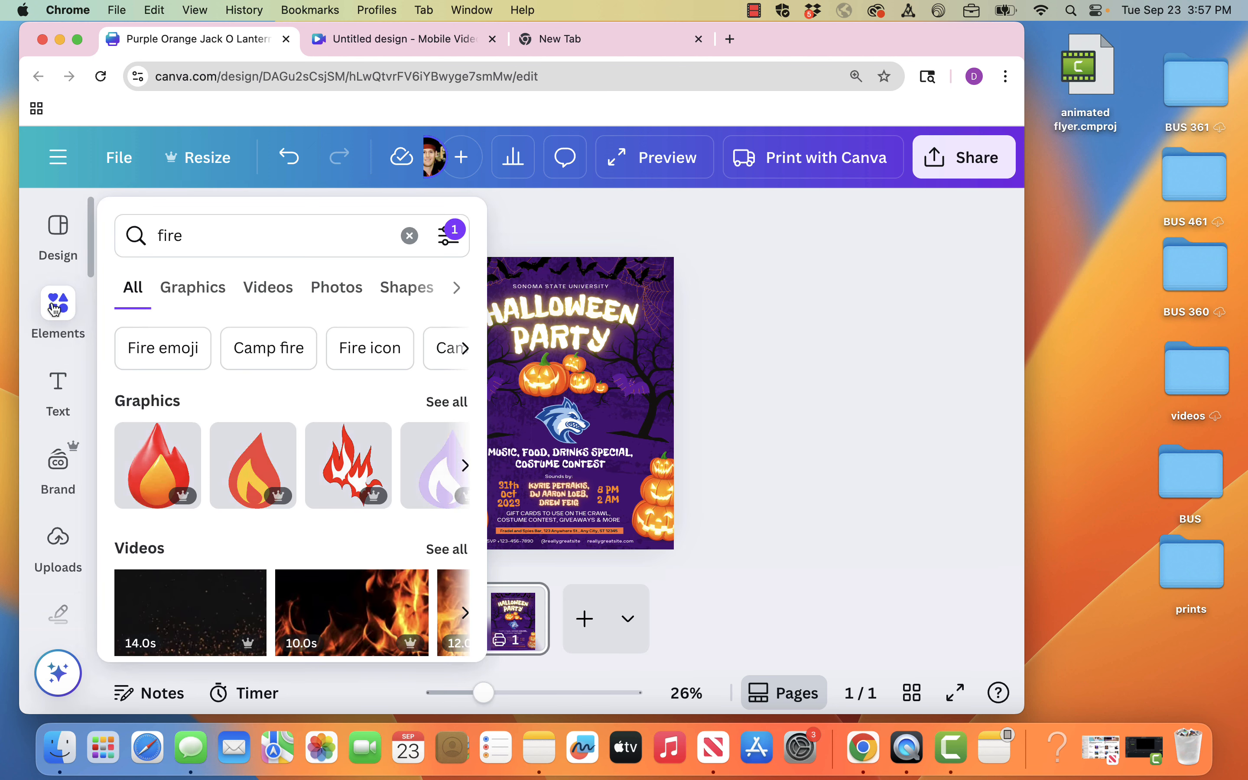
left_click(286, 239)
key("Return")
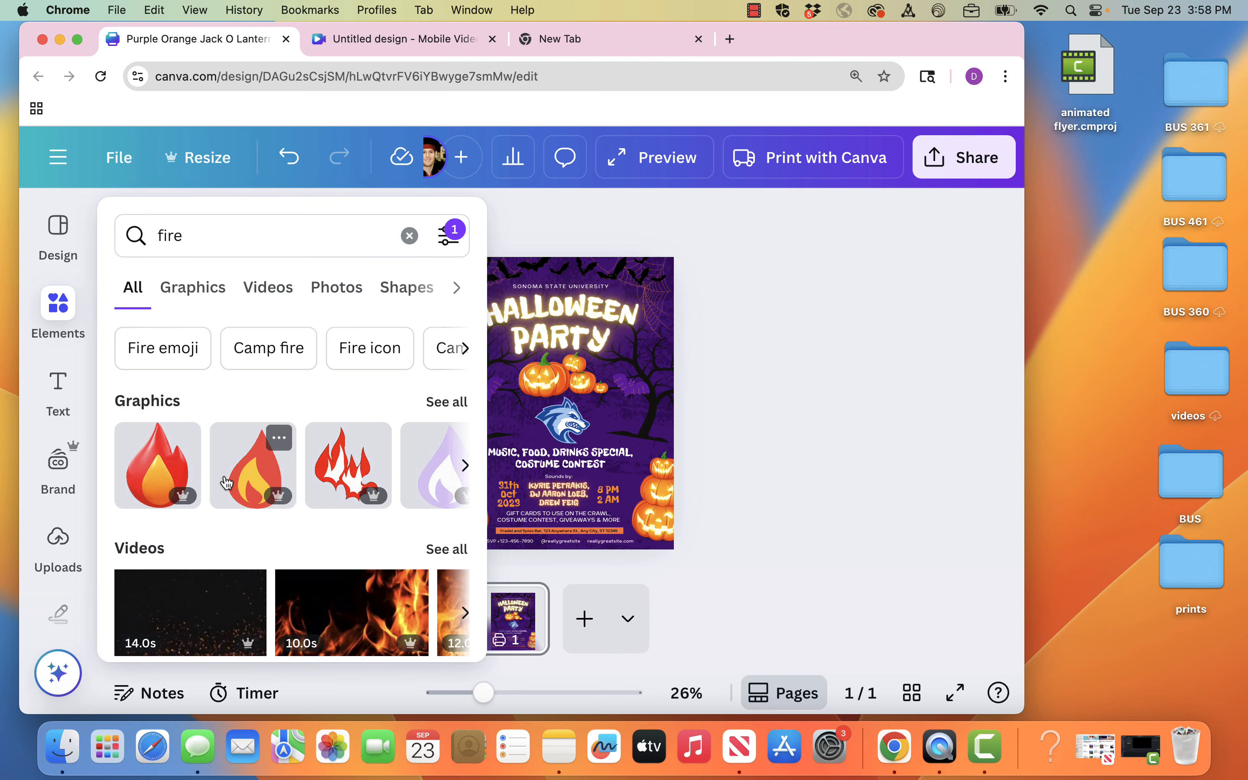
scroll(227, 479, "down", 1)
scroll(386, 459, "right", 5)
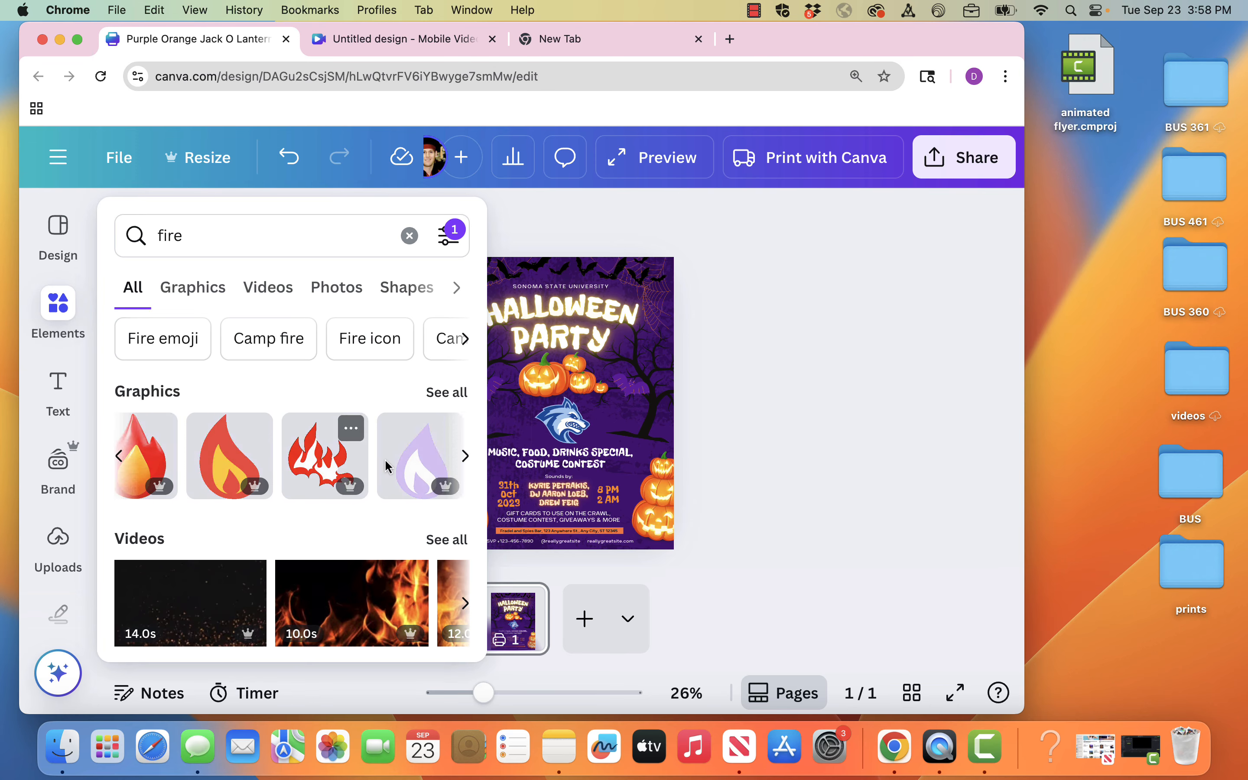
scroll(386, 459, "right", 3)
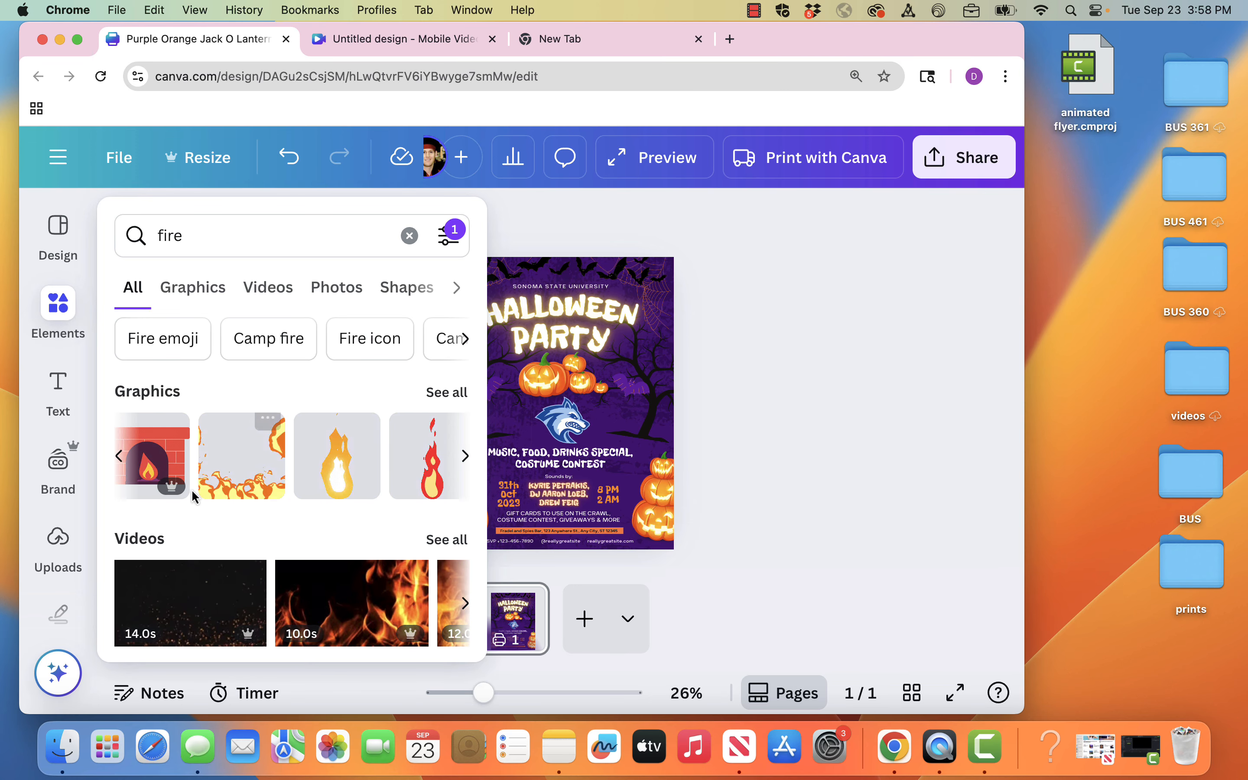
left_click_drag(235, 469, 540, 467)
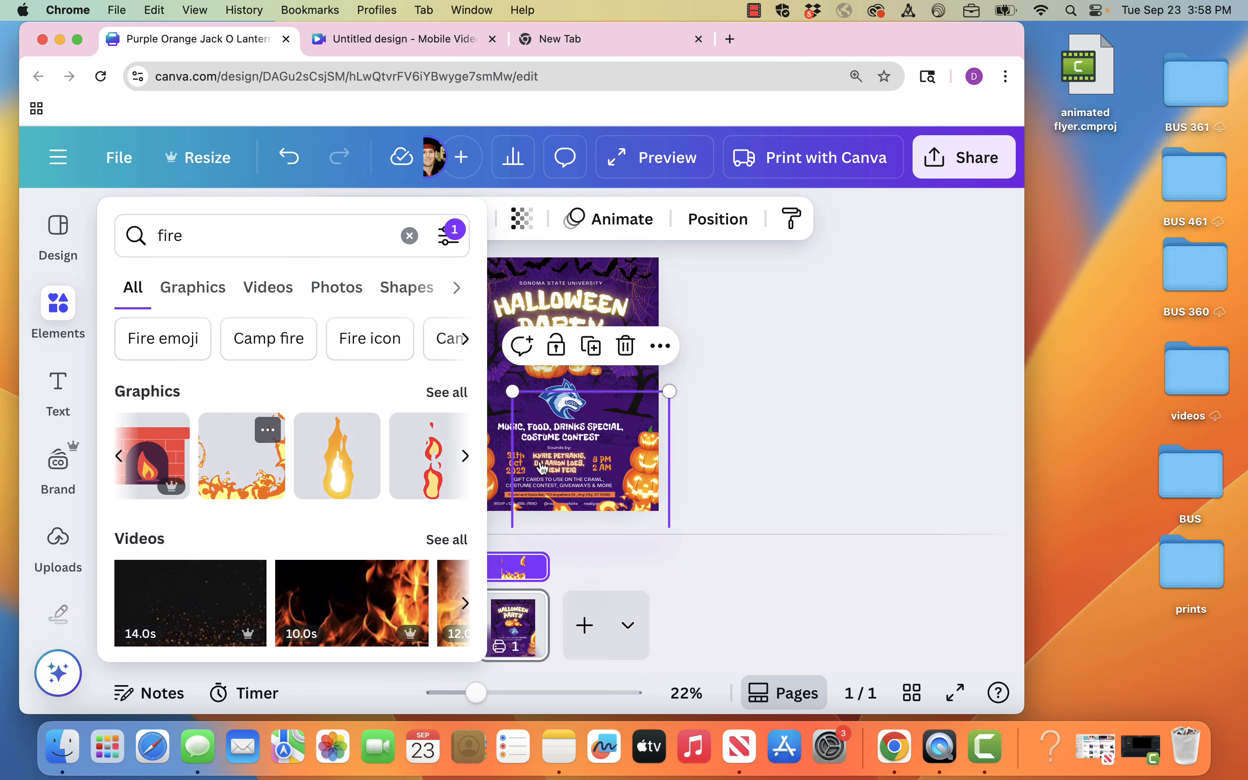
left_click(735, 328)
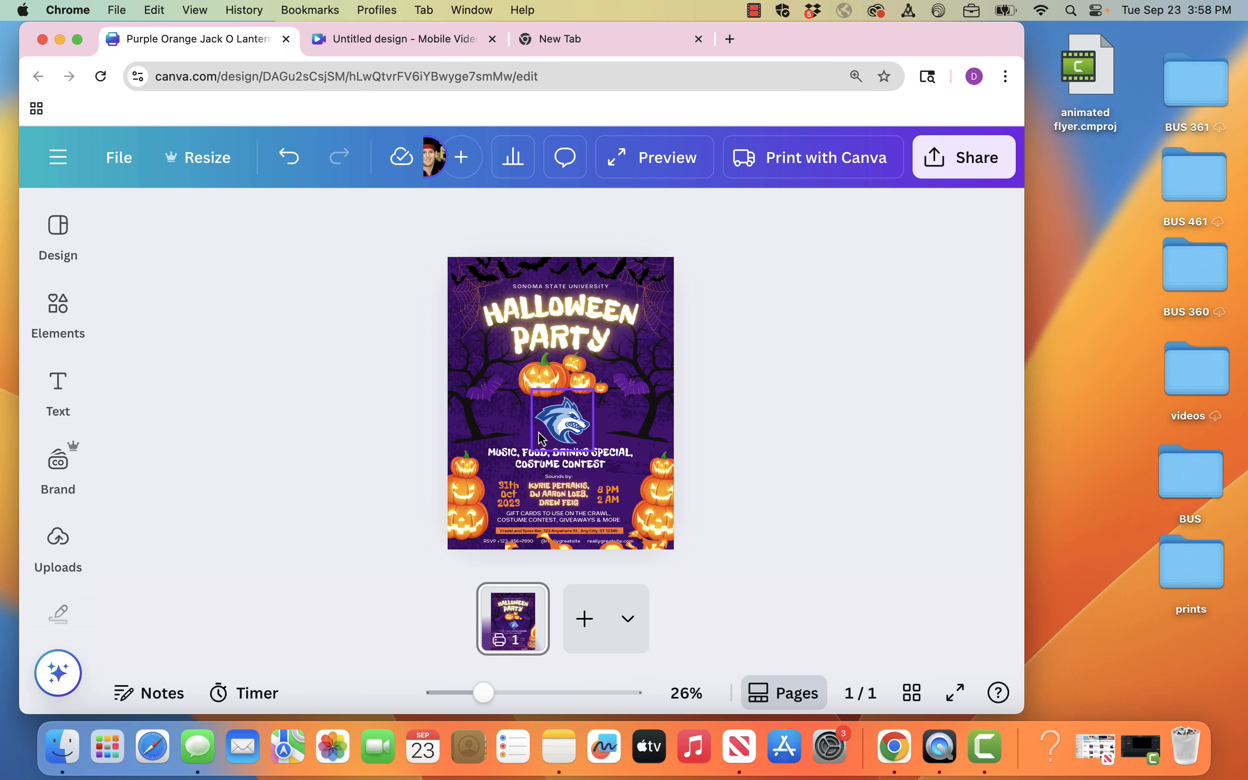
Enlarge the flames graphic to span the flyer's full width and set its transparency to 37
left_click(516, 429)
left_click_drag(510, 387, 451, 350)
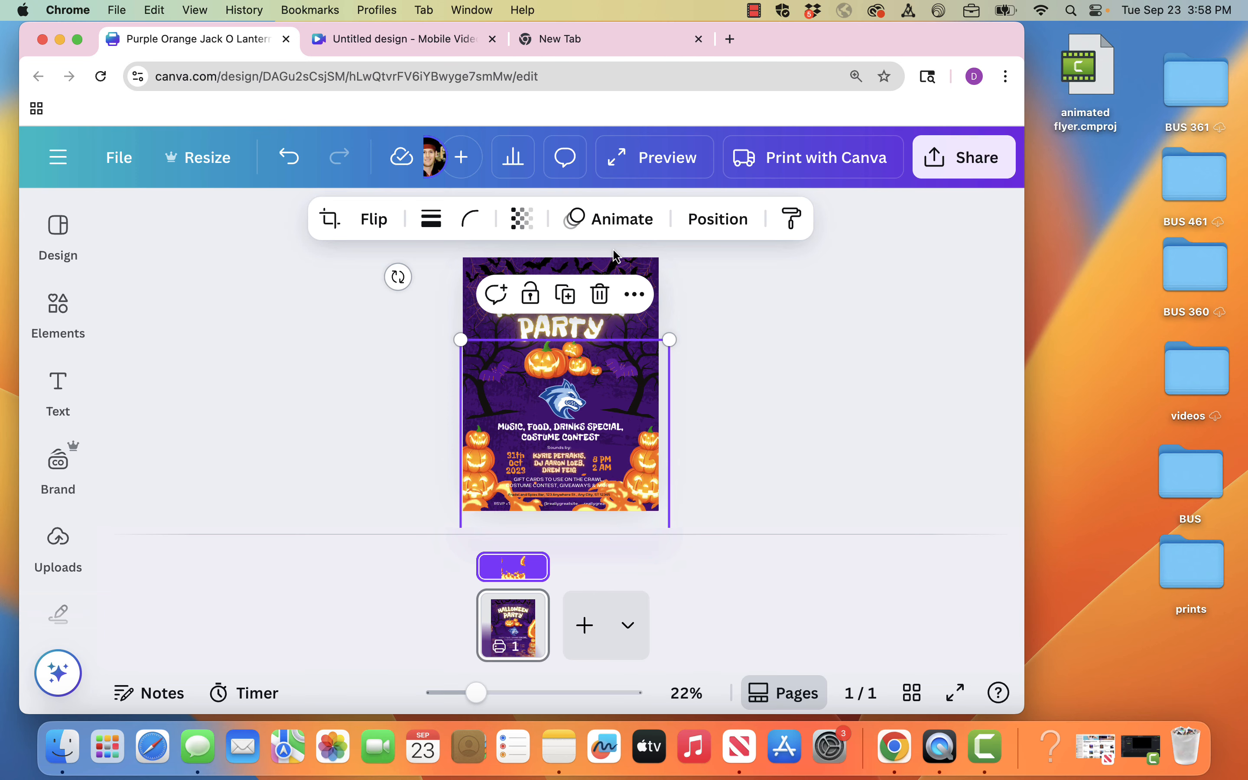
left_click(535, 219)
left_click_drag(572, 311, 487, 311)
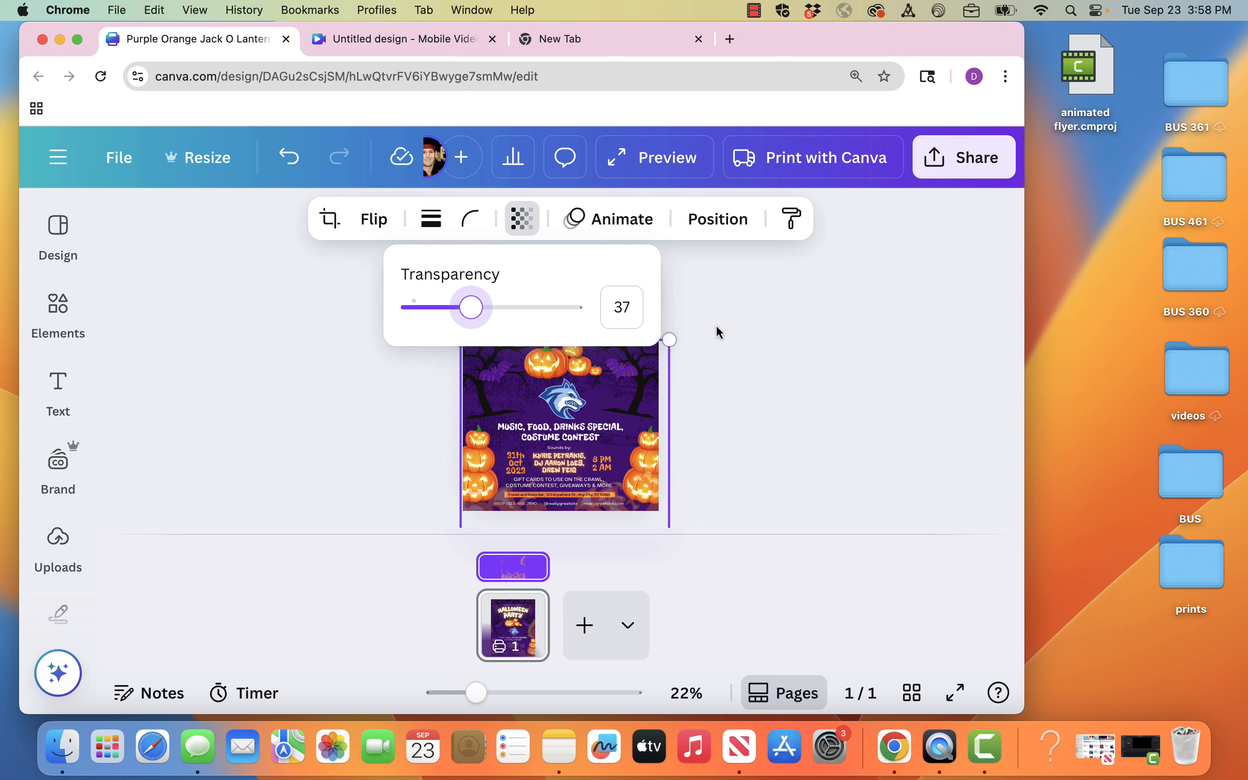
left_click(795, 393)
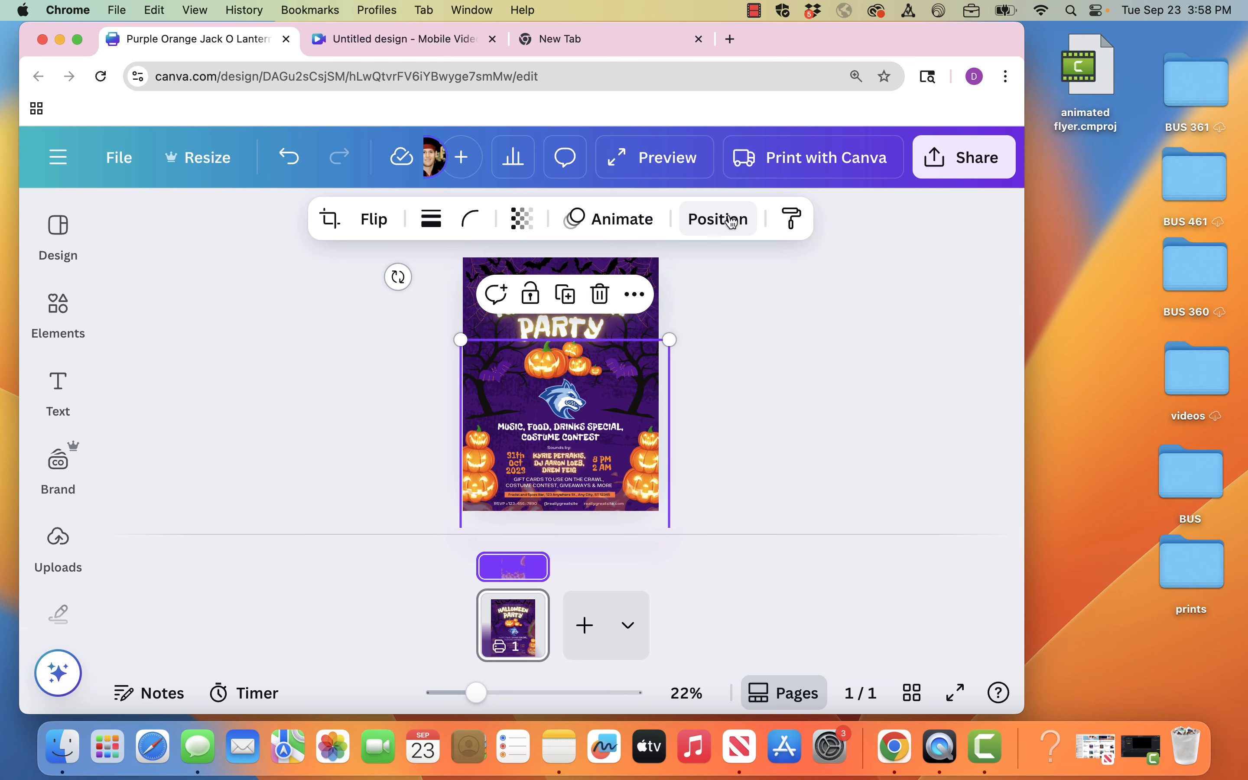
Browse the full set of animated fire graphics for another element suited to the flyer
left_click(60, 304)
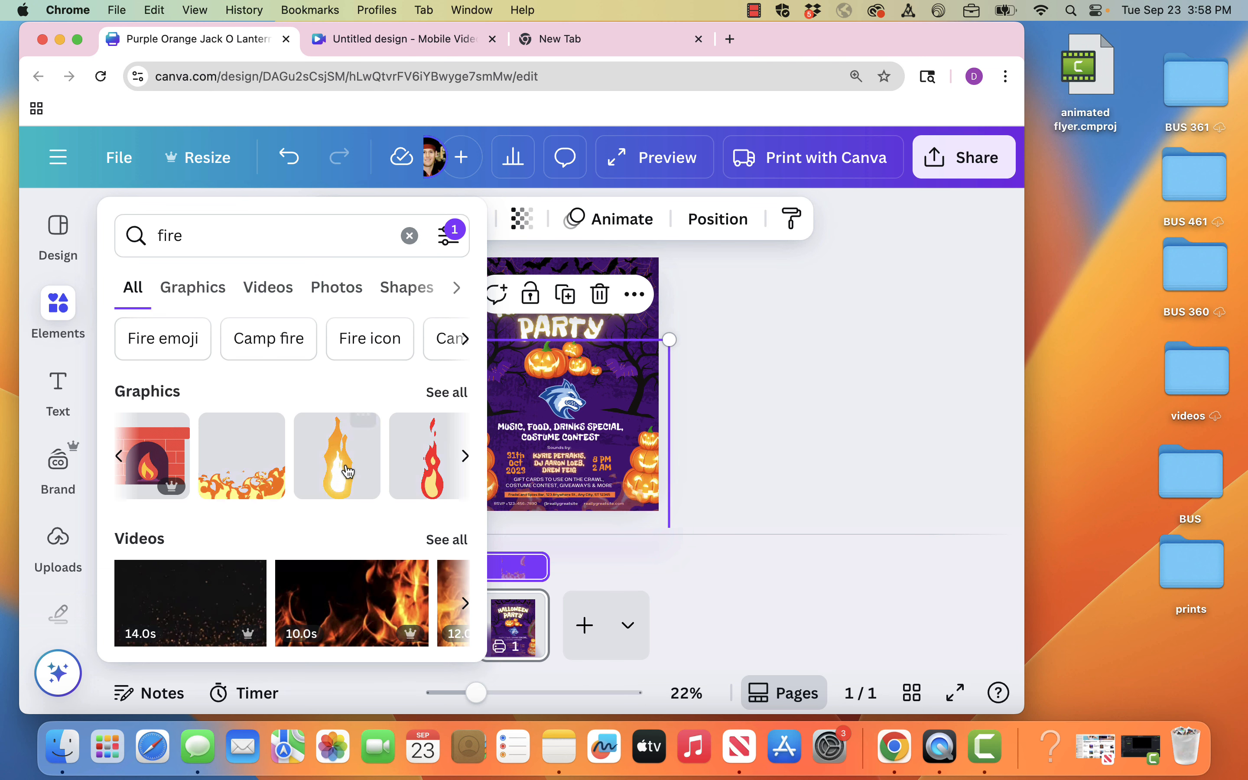
scroll(292, 458, "right", 10)
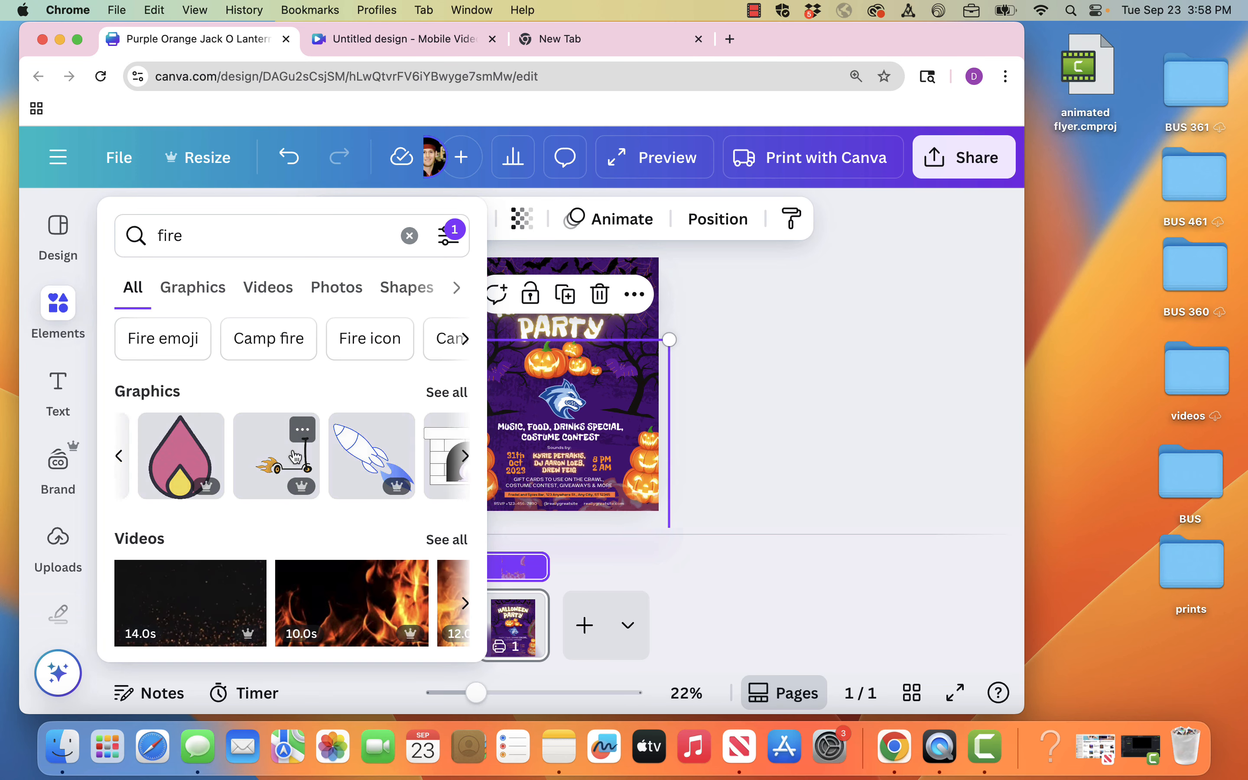
scroll(295, 457, "right", 10)
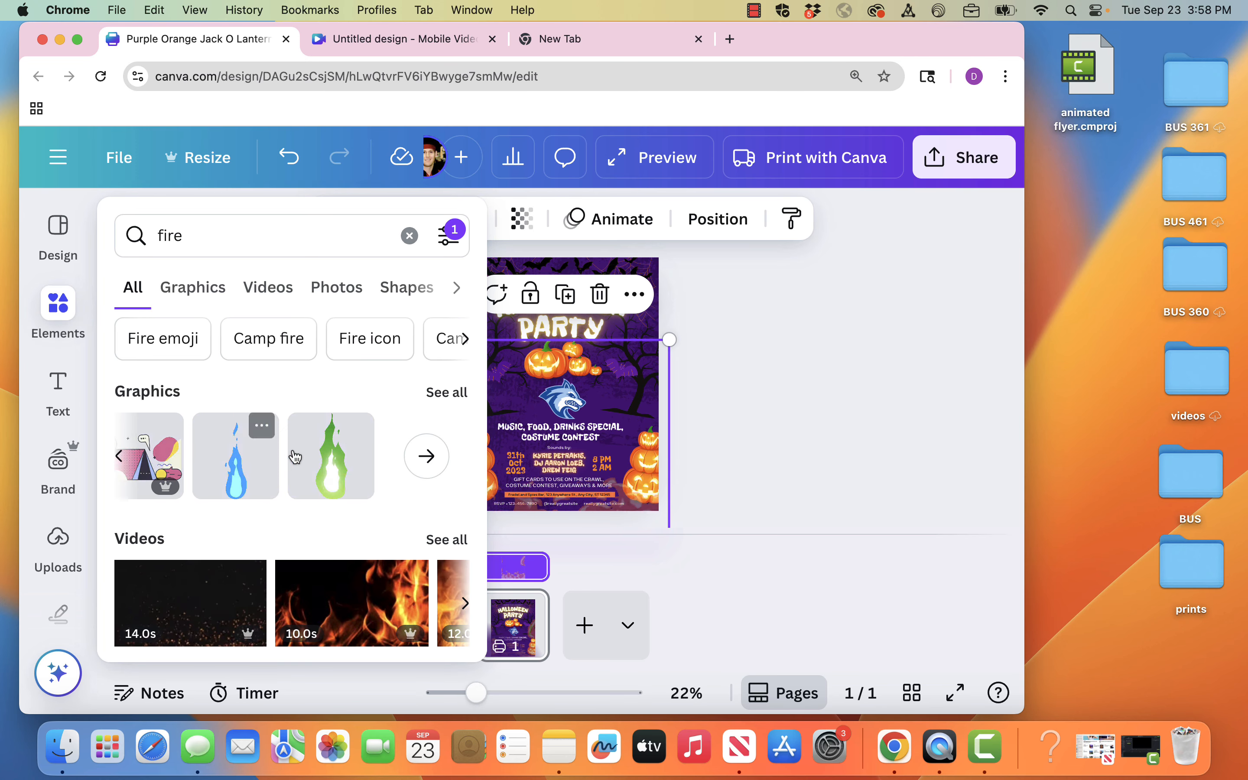
left_click(428, 459)
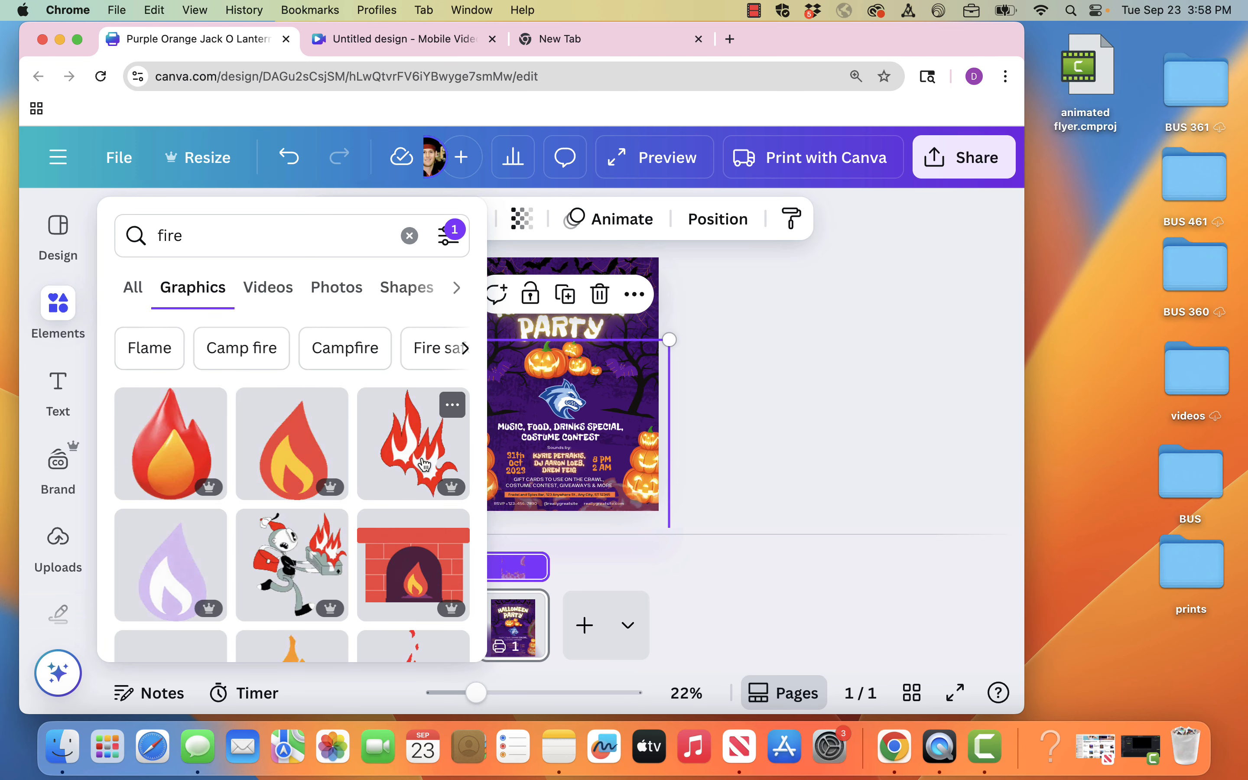
scroll(319, 504, "down", 5)
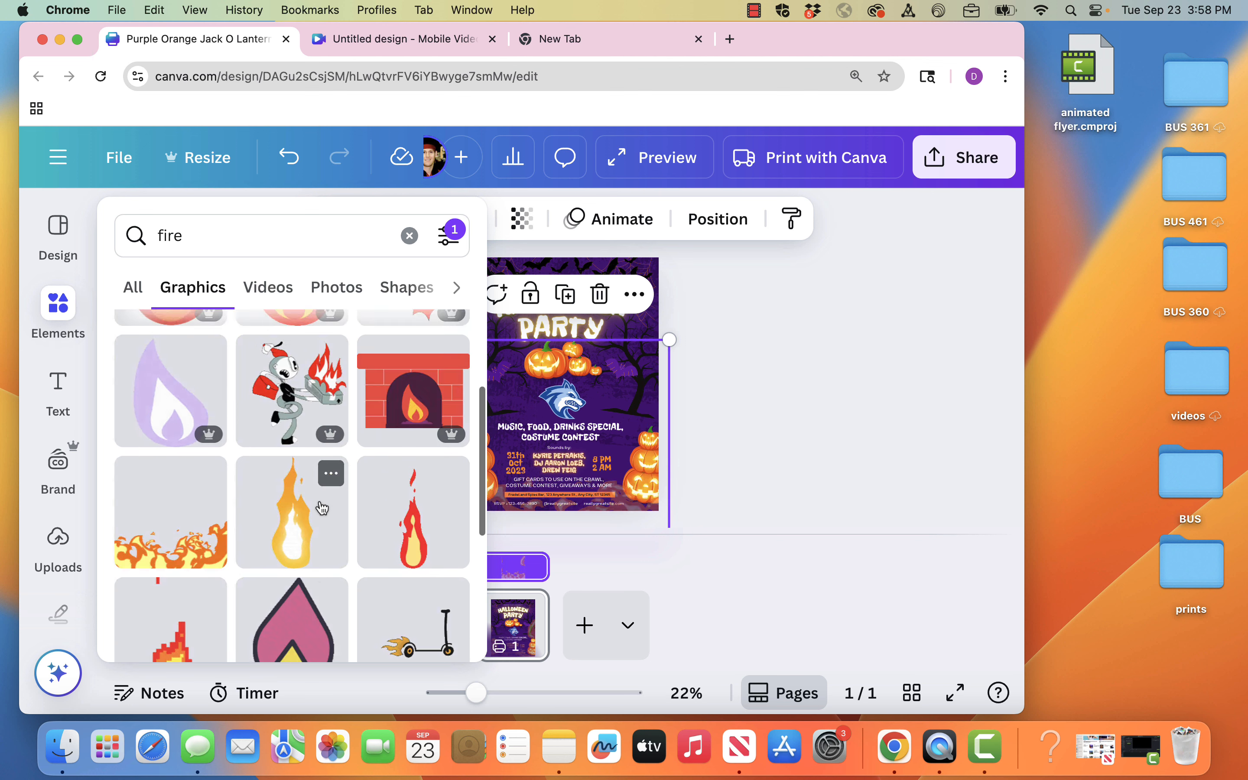
scroll(322, 508, "down", 7)
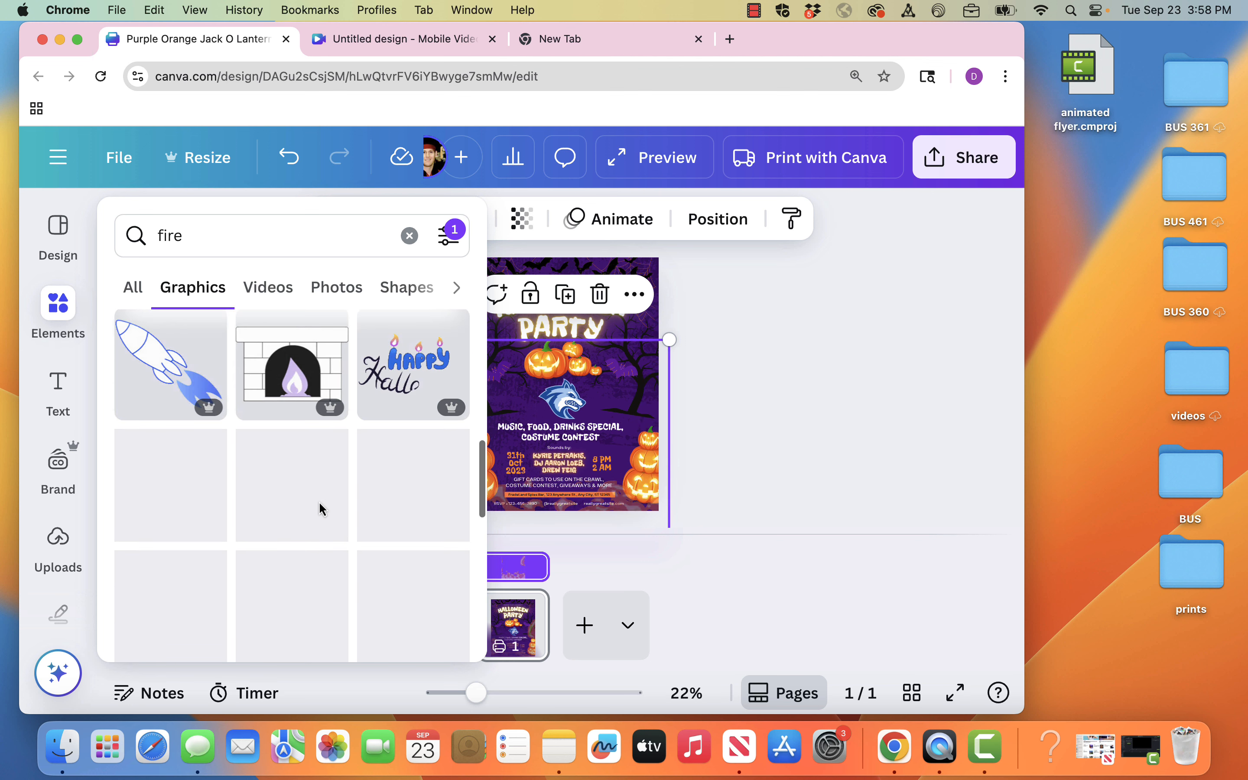
scroll(321, 506, "down", 3)
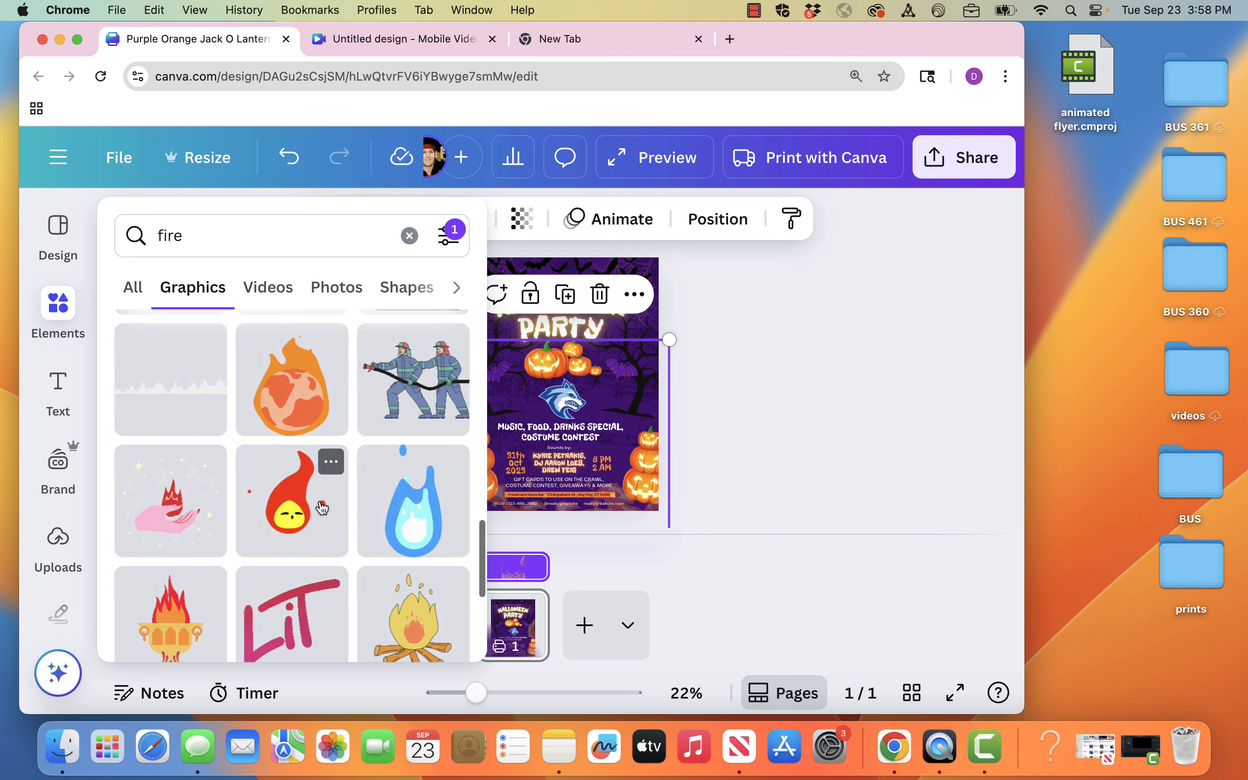
Search the animated graphics for "explosion" and look through the results
left_click(222, 228)
key("BackSpace")
key("BackSpace")
type("explos")
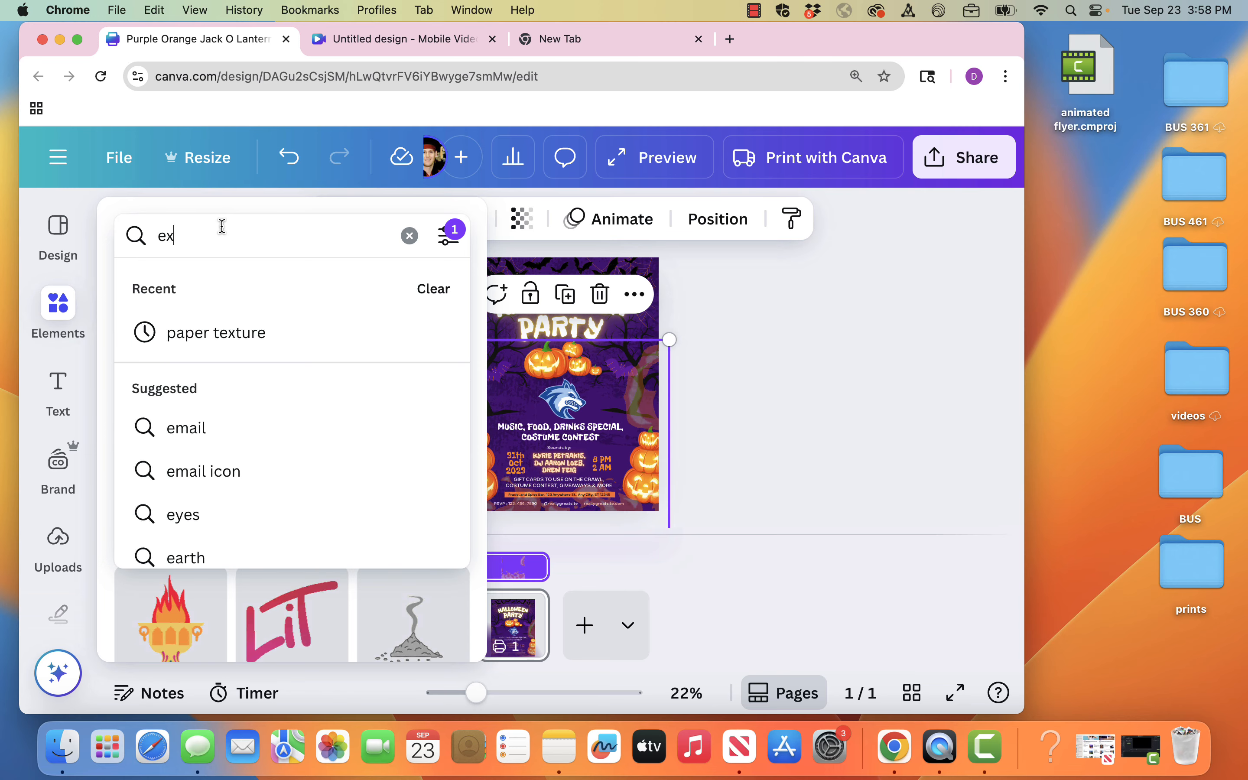
key("Return")
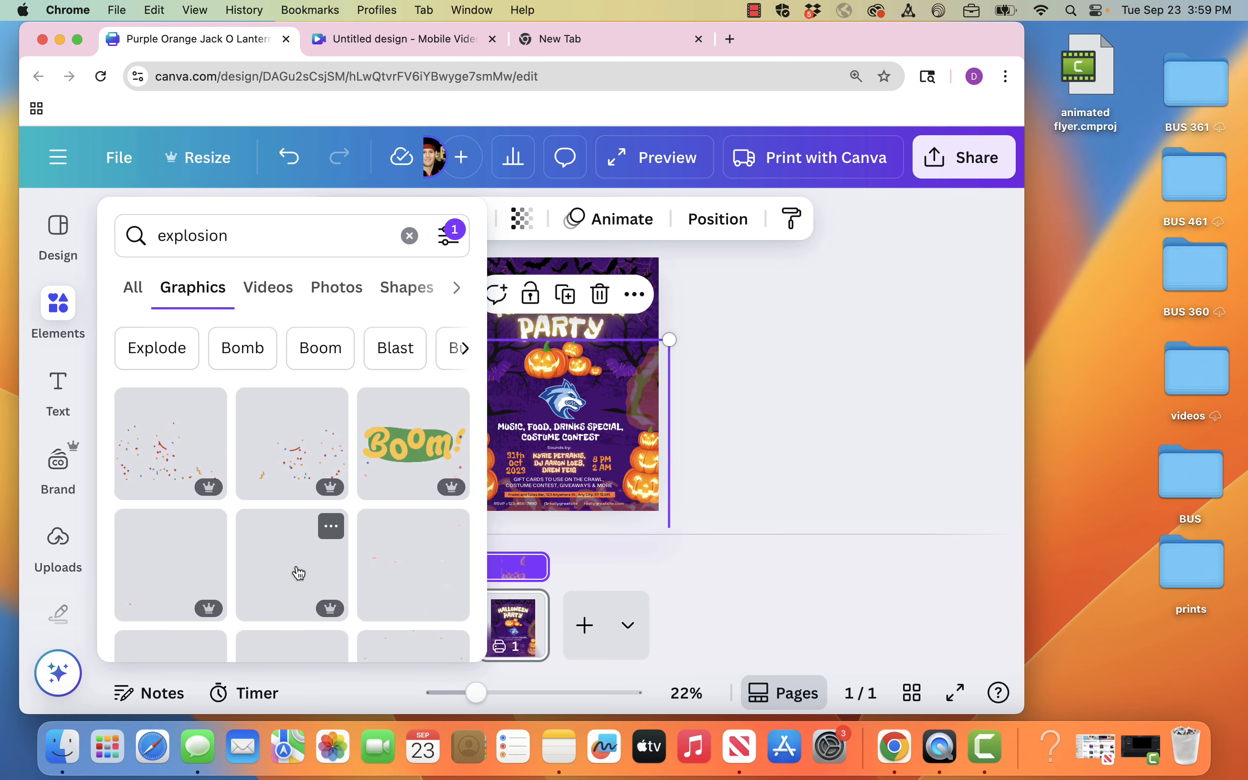
scroll(298, 578, "down", 5)
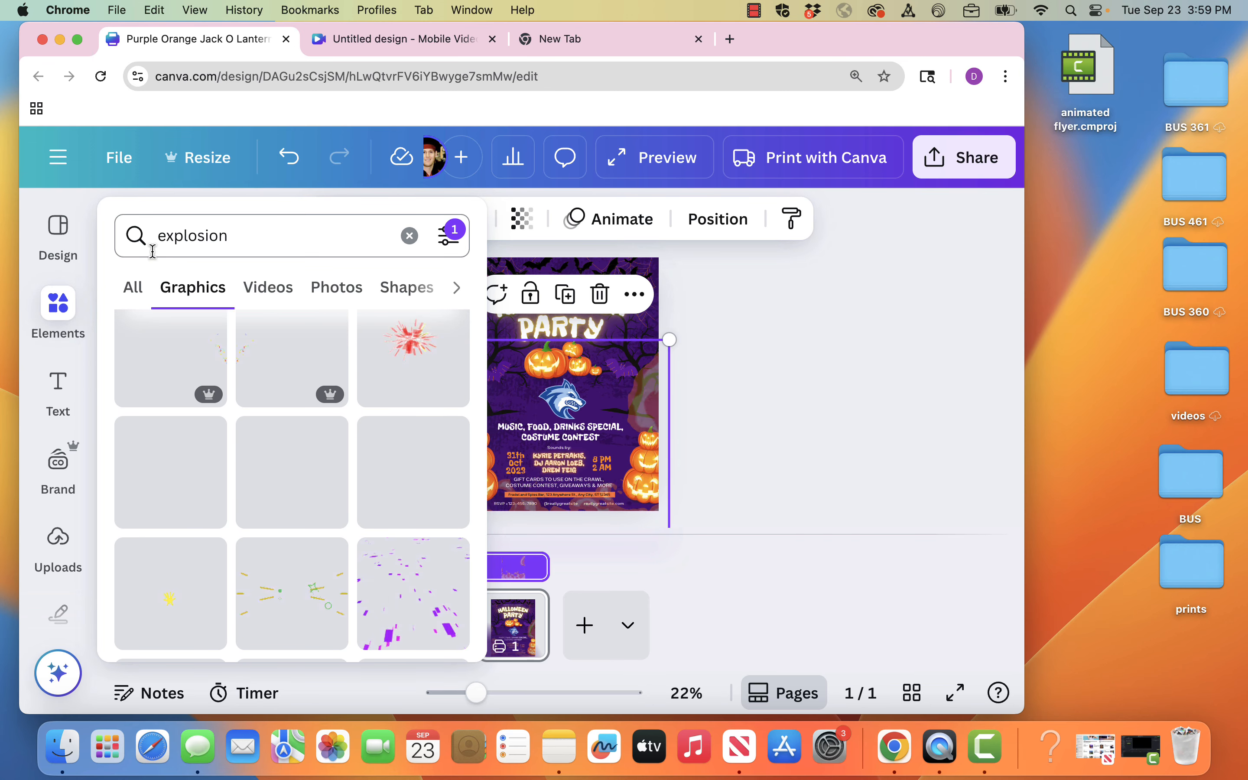
Search the animated graphics for "fire explosion" and look through the results
left_click(161, 237)
type("fi")
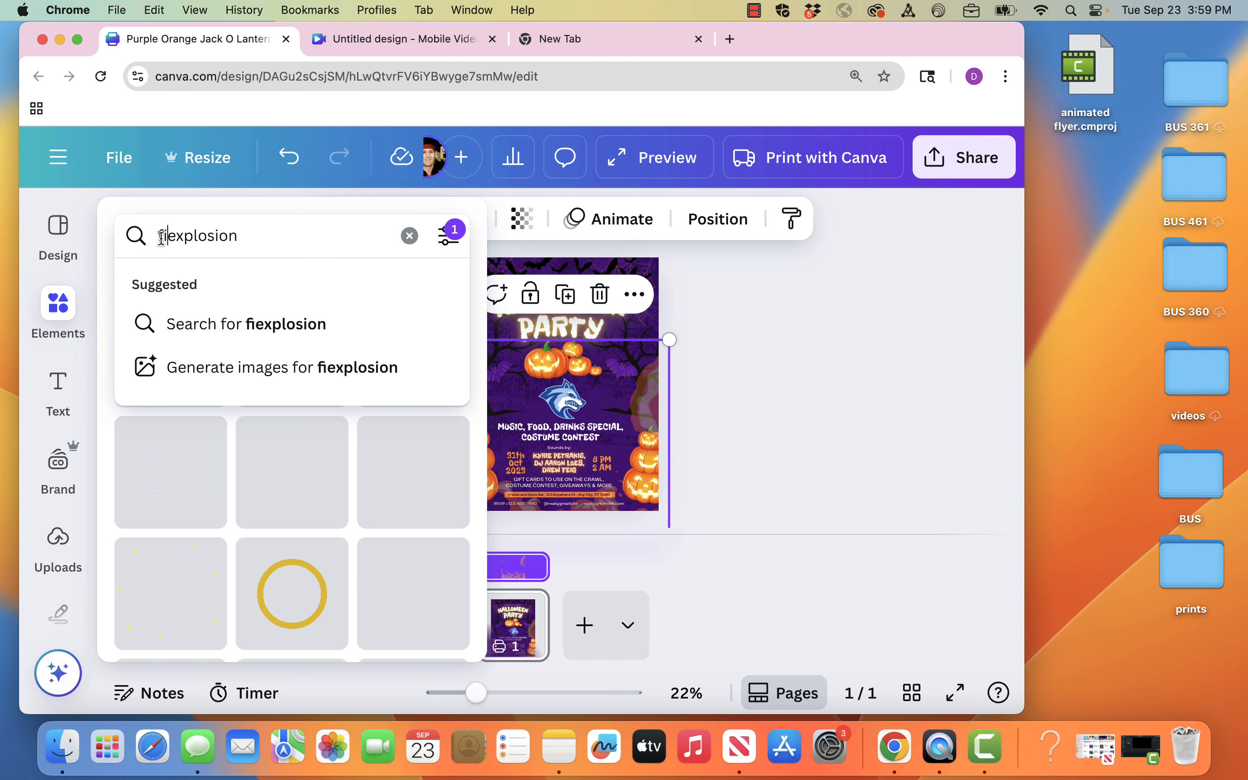
type("re")
key("Return")
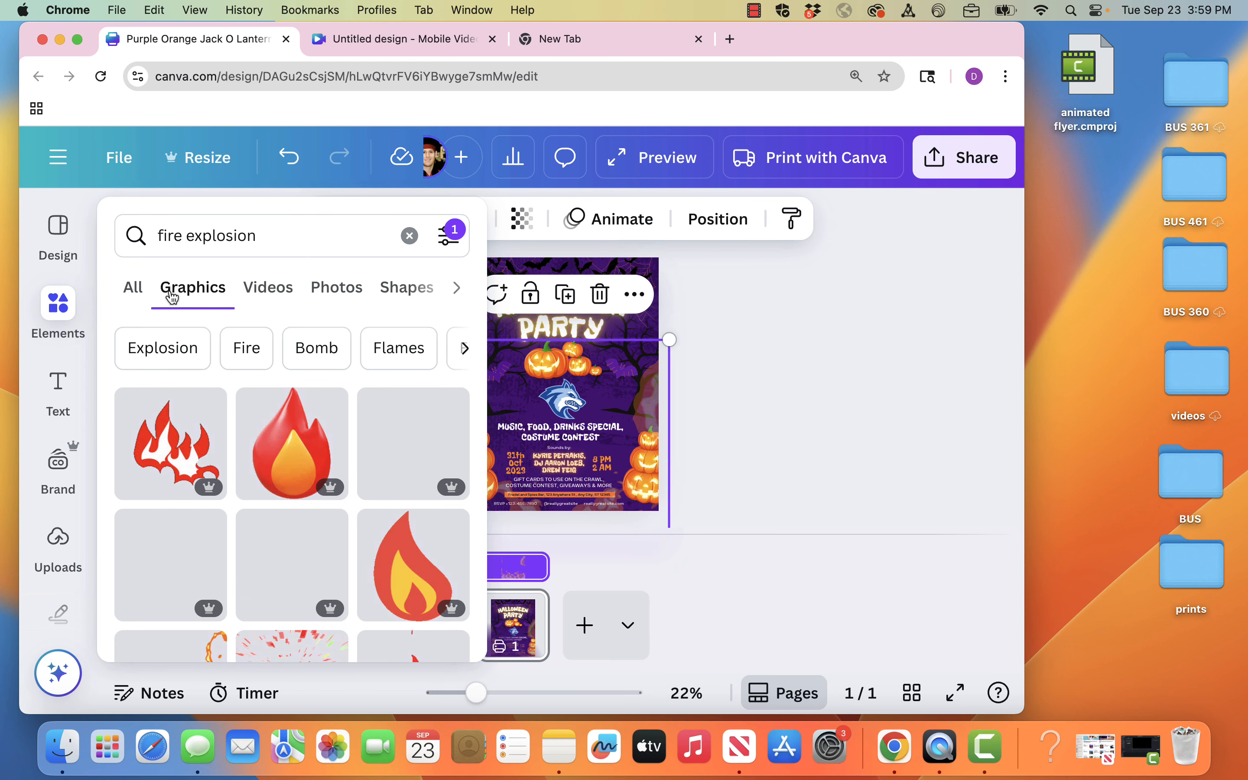
scroll(198, 447, "down", 3)
scroll(198, 446, "down", 5)
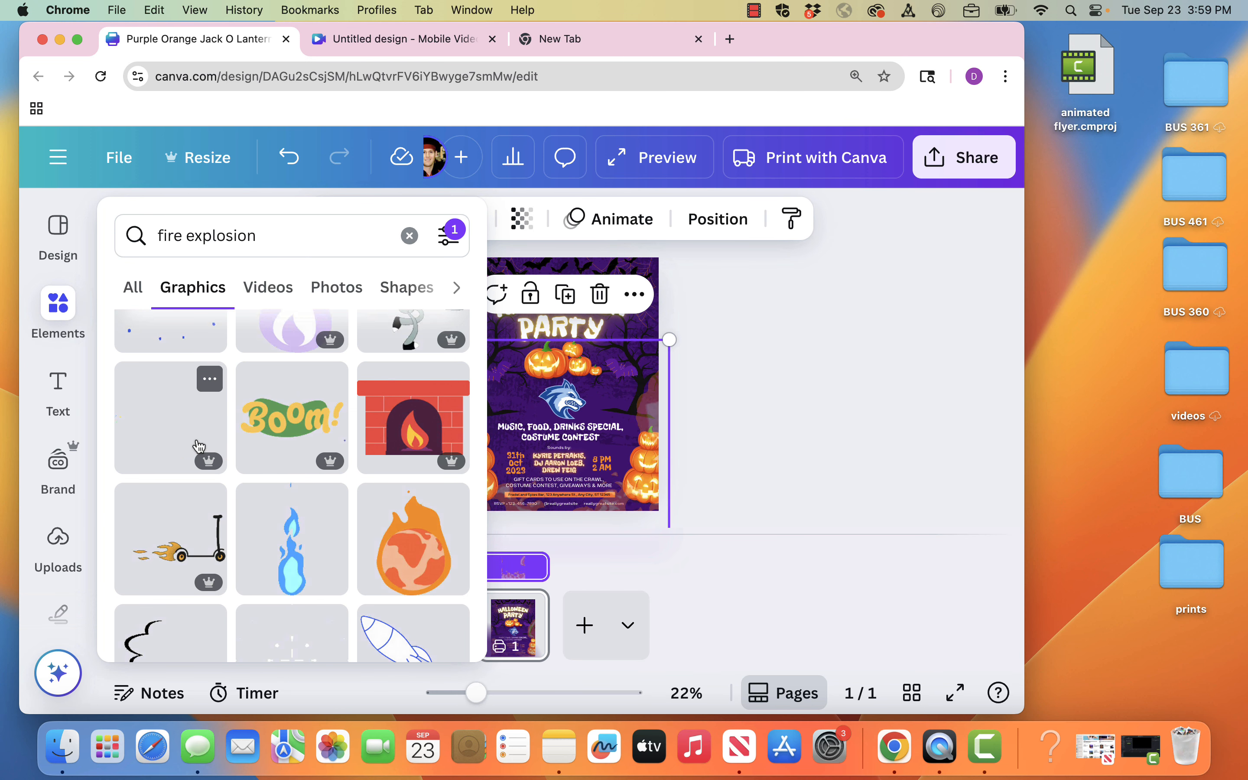
scroll(198, 447, "down", 4)
scroll(198, 447, "down", 5)
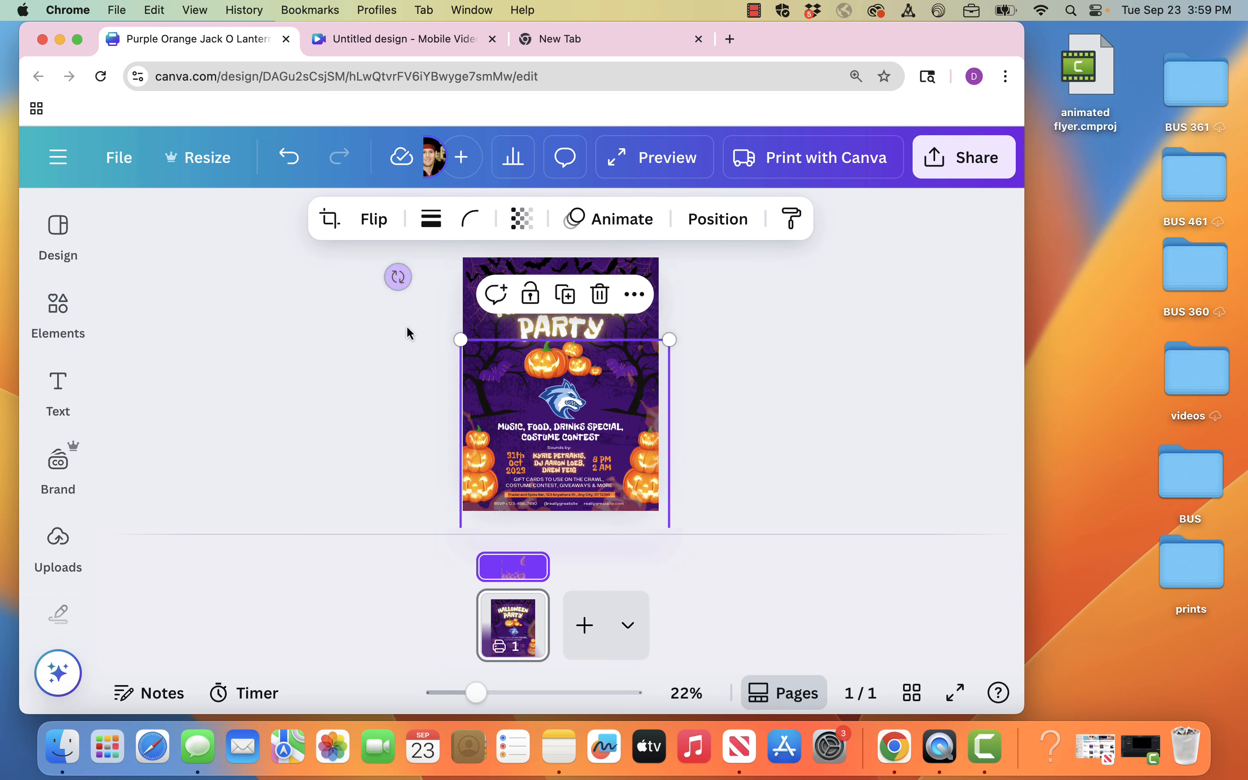
Add the tall orange flame graphic along the flyer's upper left edge and place a duplicate along the opposite edge
left_click(410, 342)
left_click(58, 310)
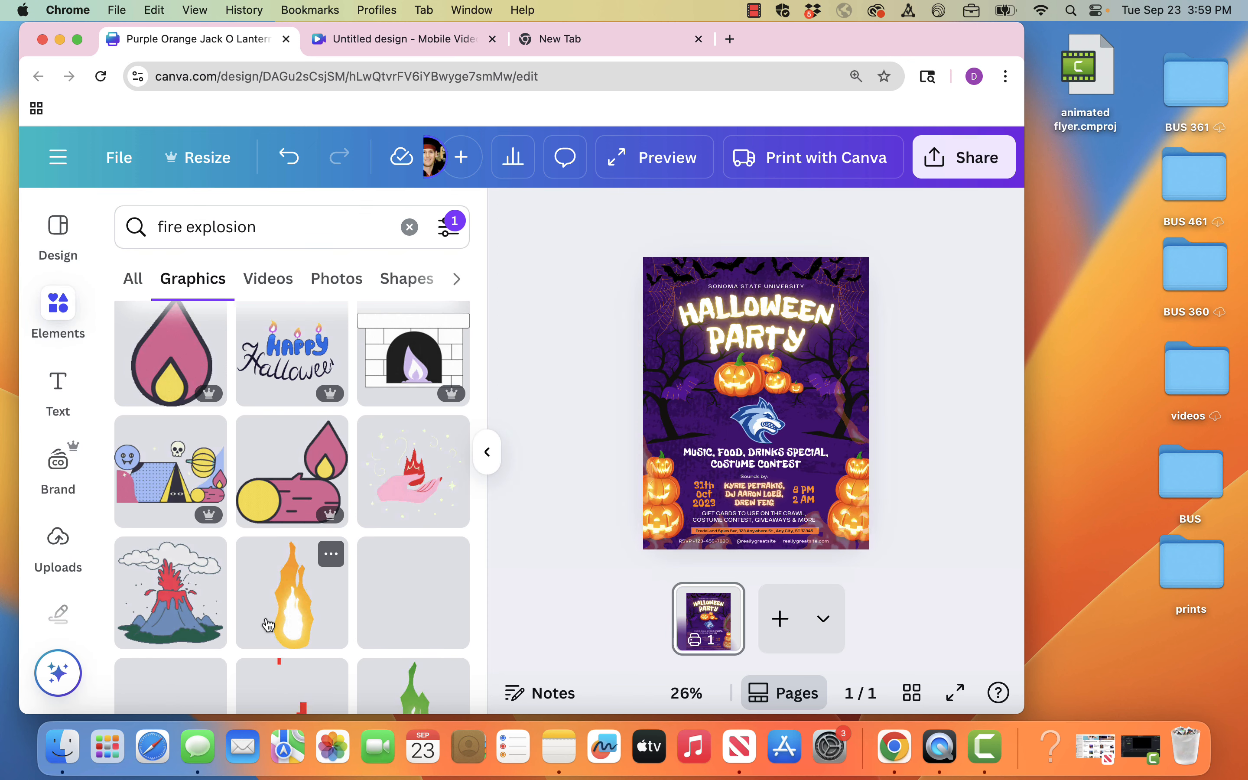
left_click_drag(294, 620, 654, 286)
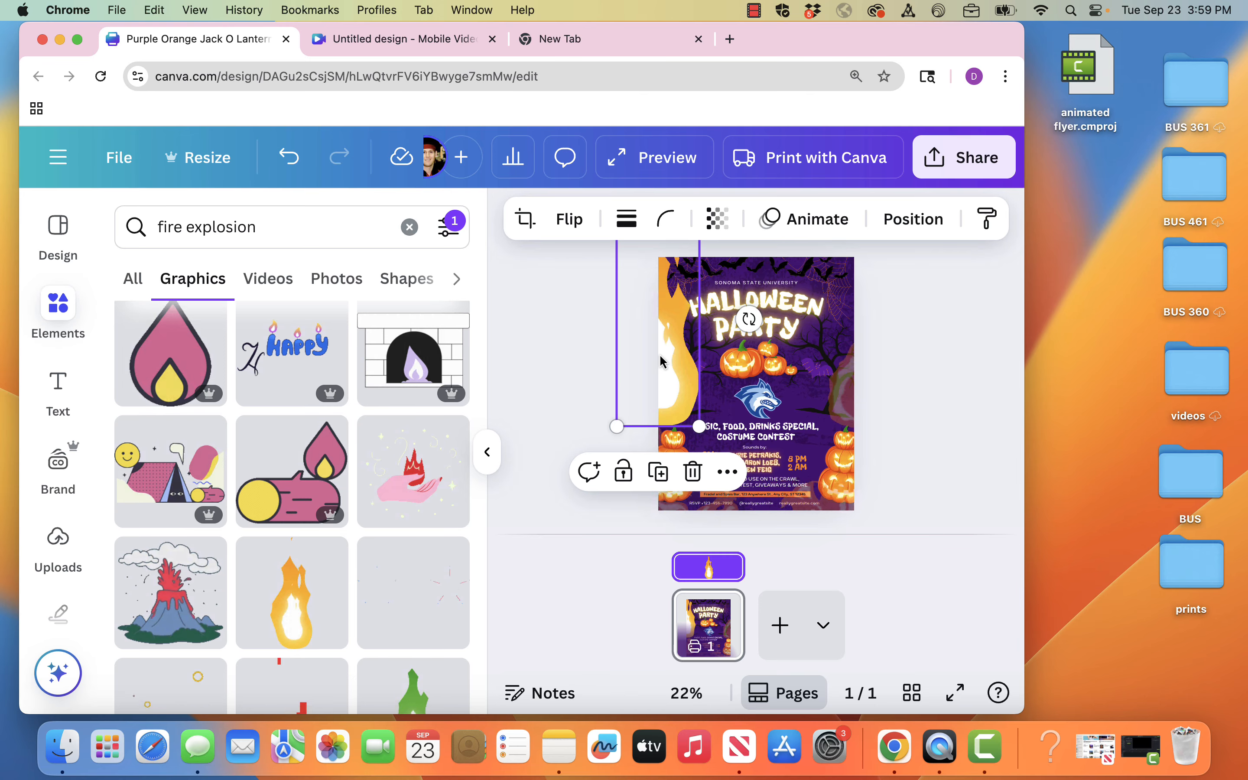
left_click_drag(675, 369, 864, 355, "alt")
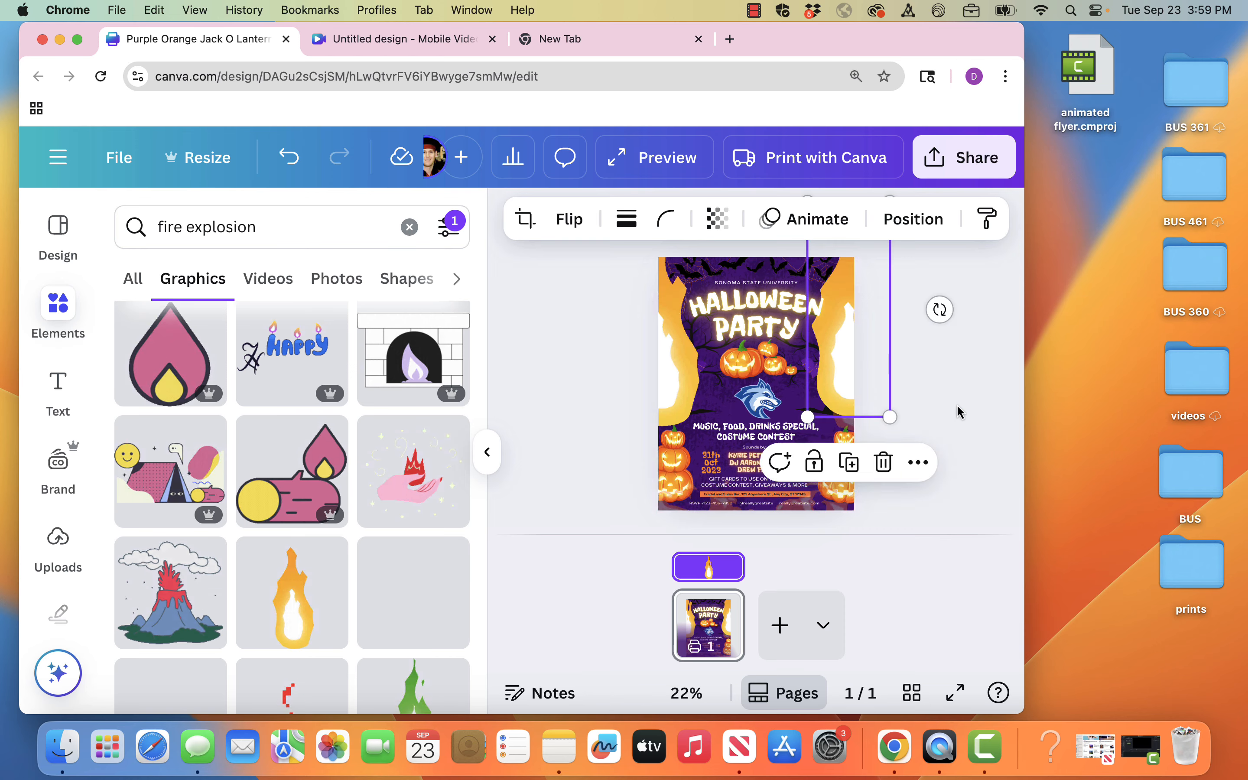
left_click(960, 413)
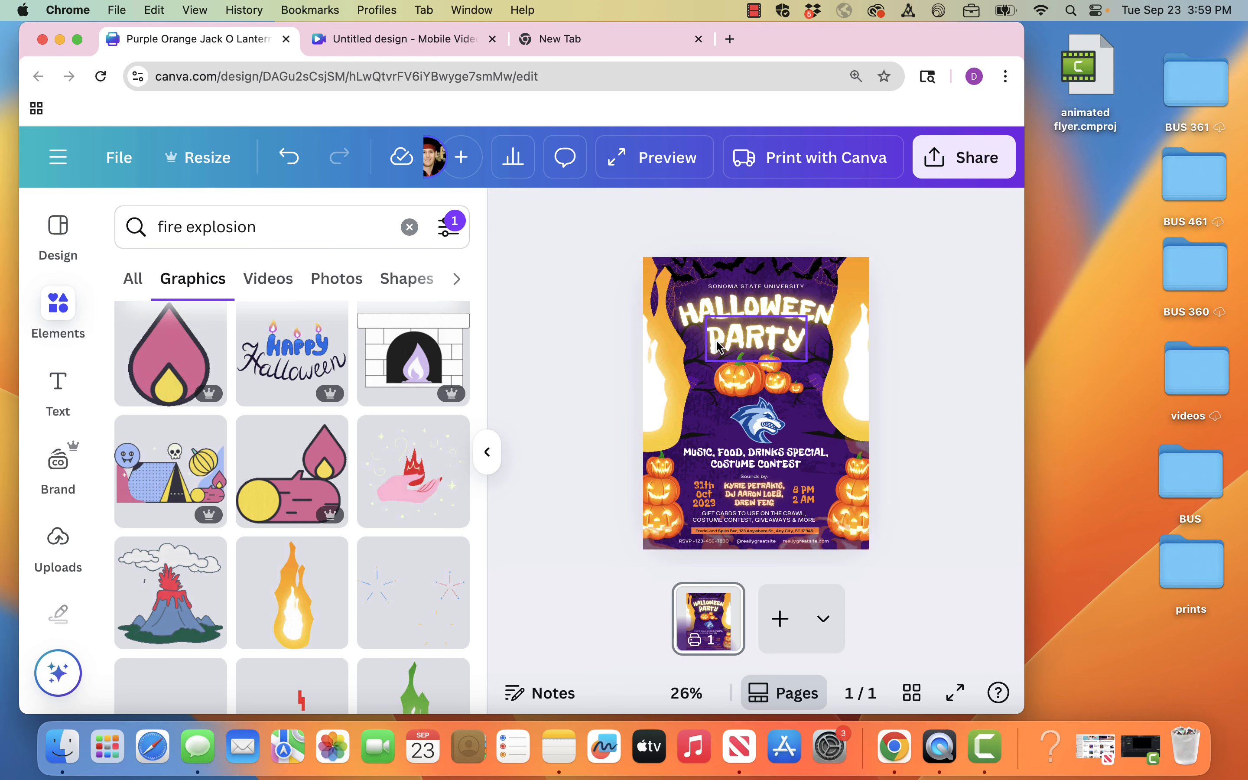
Select all of the flyer's elements and examine their timing tracks
key("super+a")
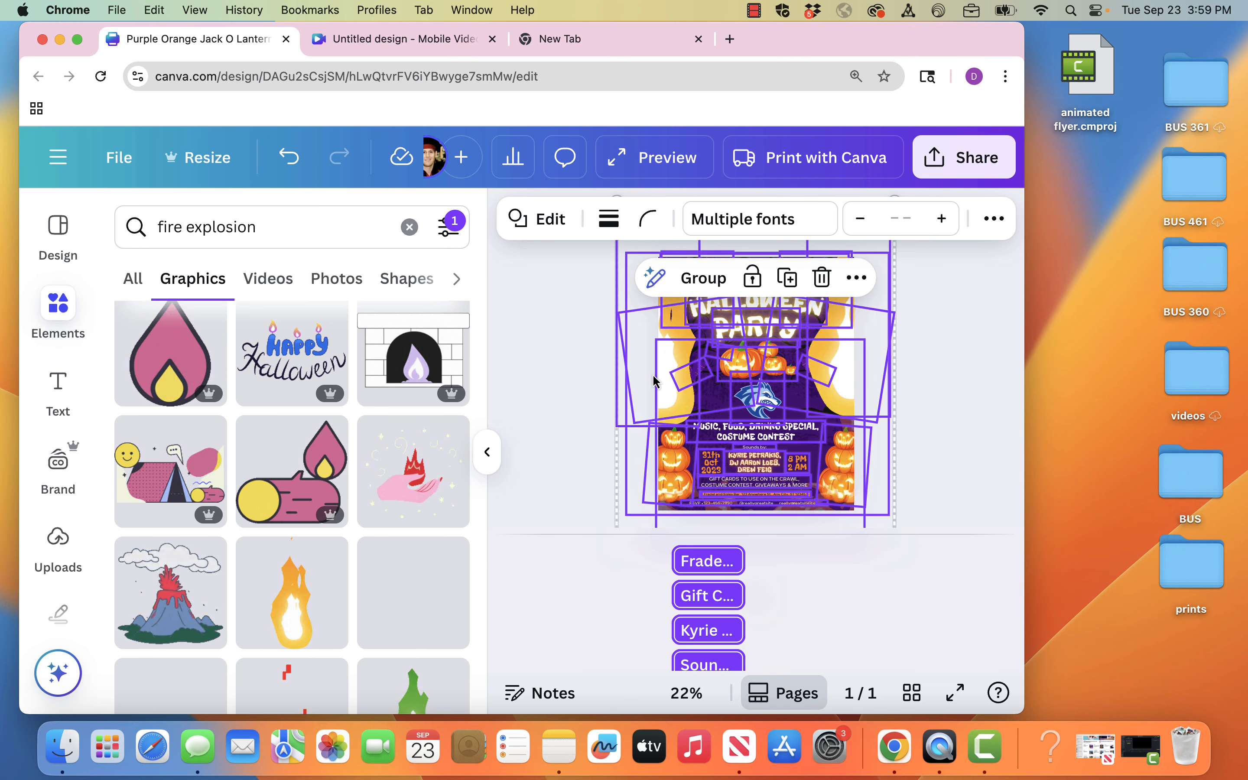
scroll(663, 590, "down", 5)
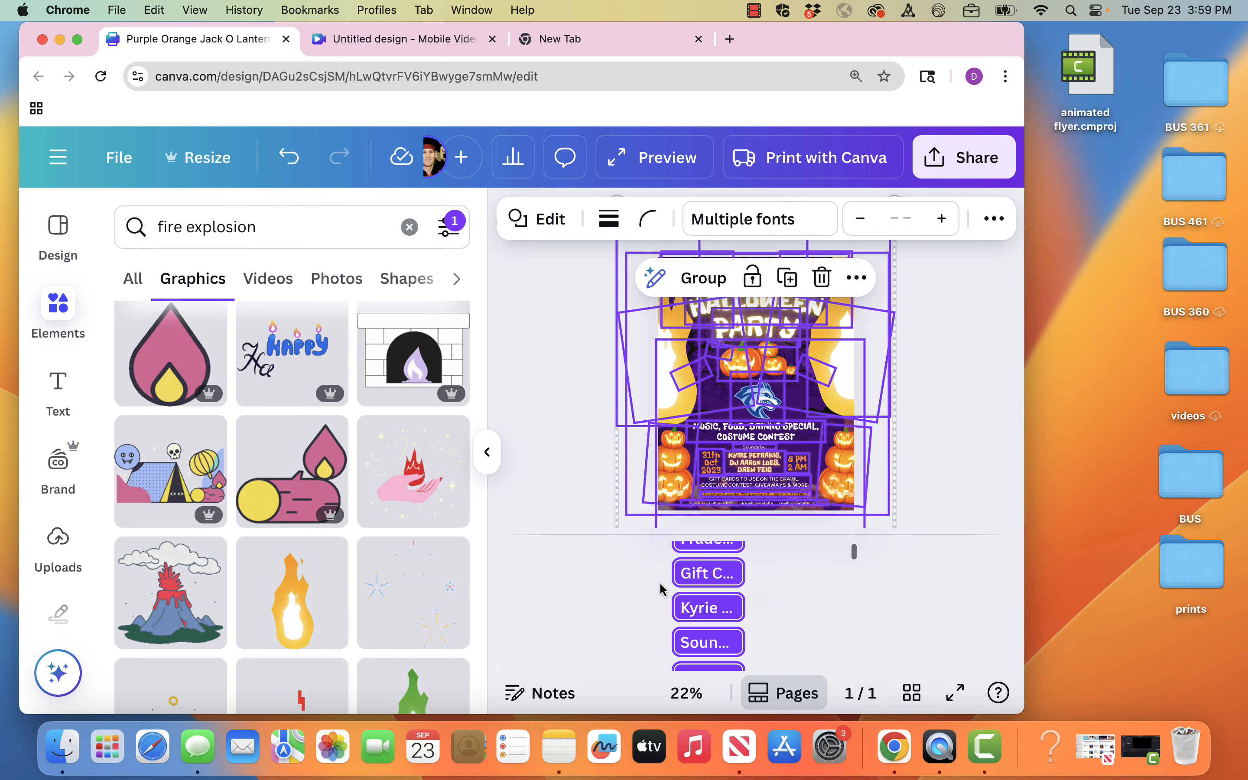
left_click(487, 452)
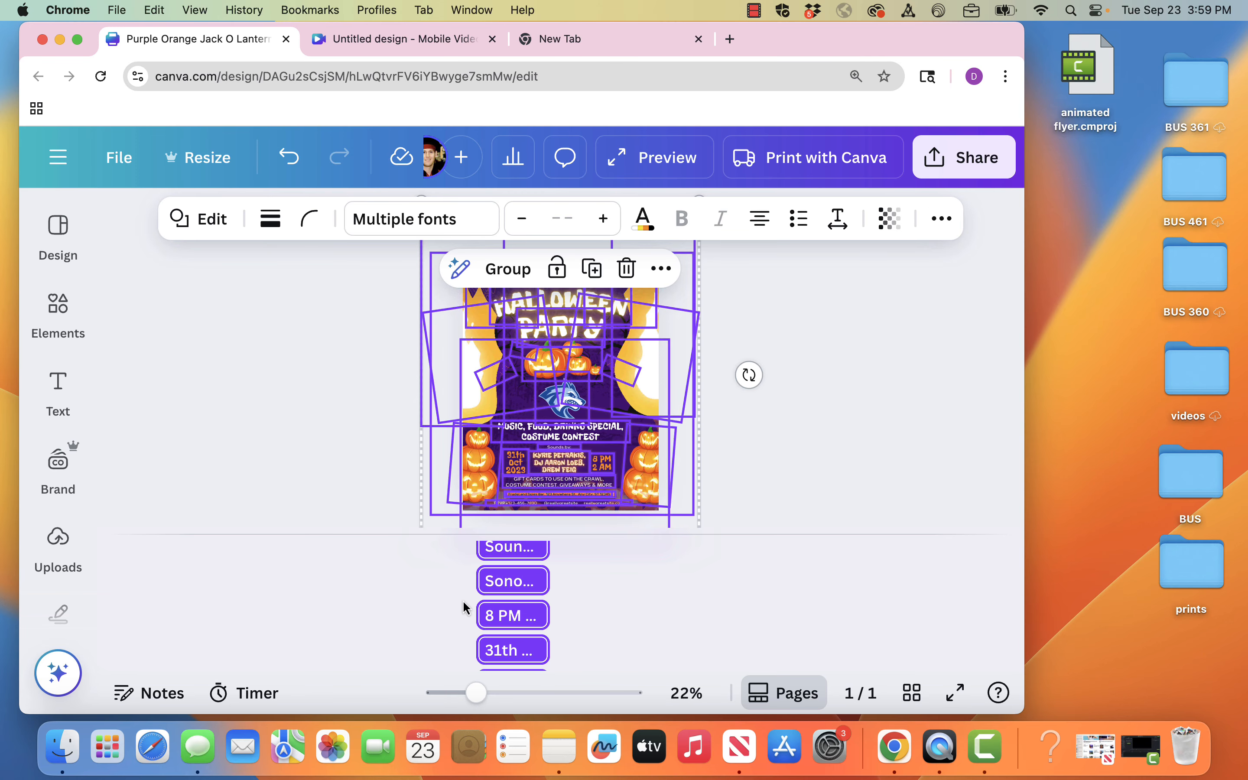
left_click(859, 361)
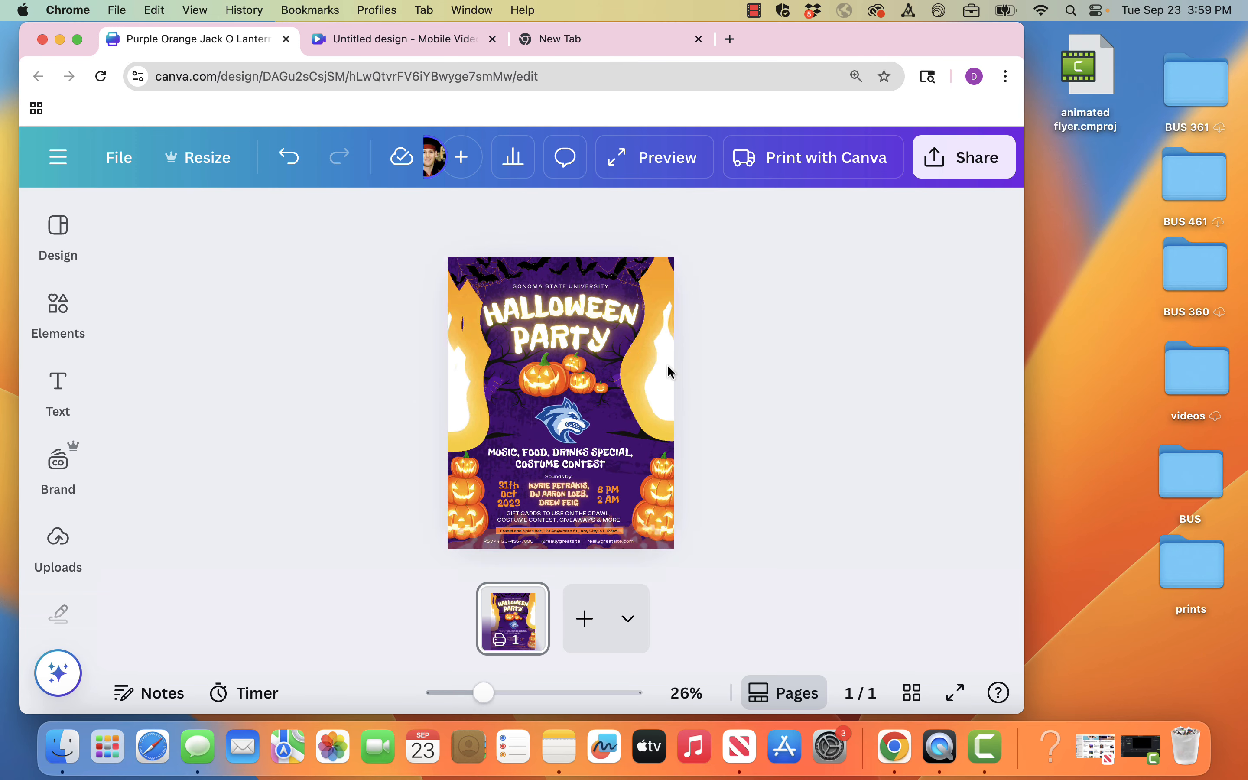
Trim the side flames' timing so the right flame starts just before the page's midpoint and the left flame about two-thirds through
left_click(664, 374)
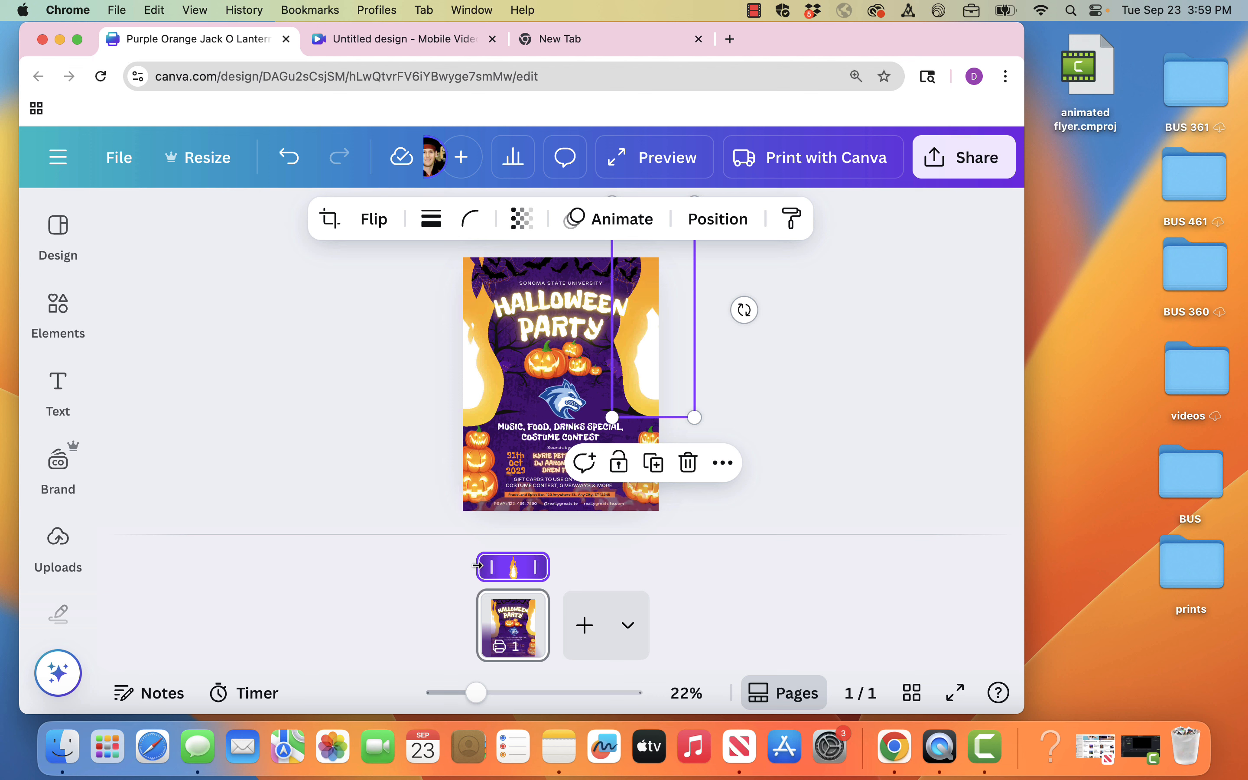
left_click_drag(477, 566, 527, 595)
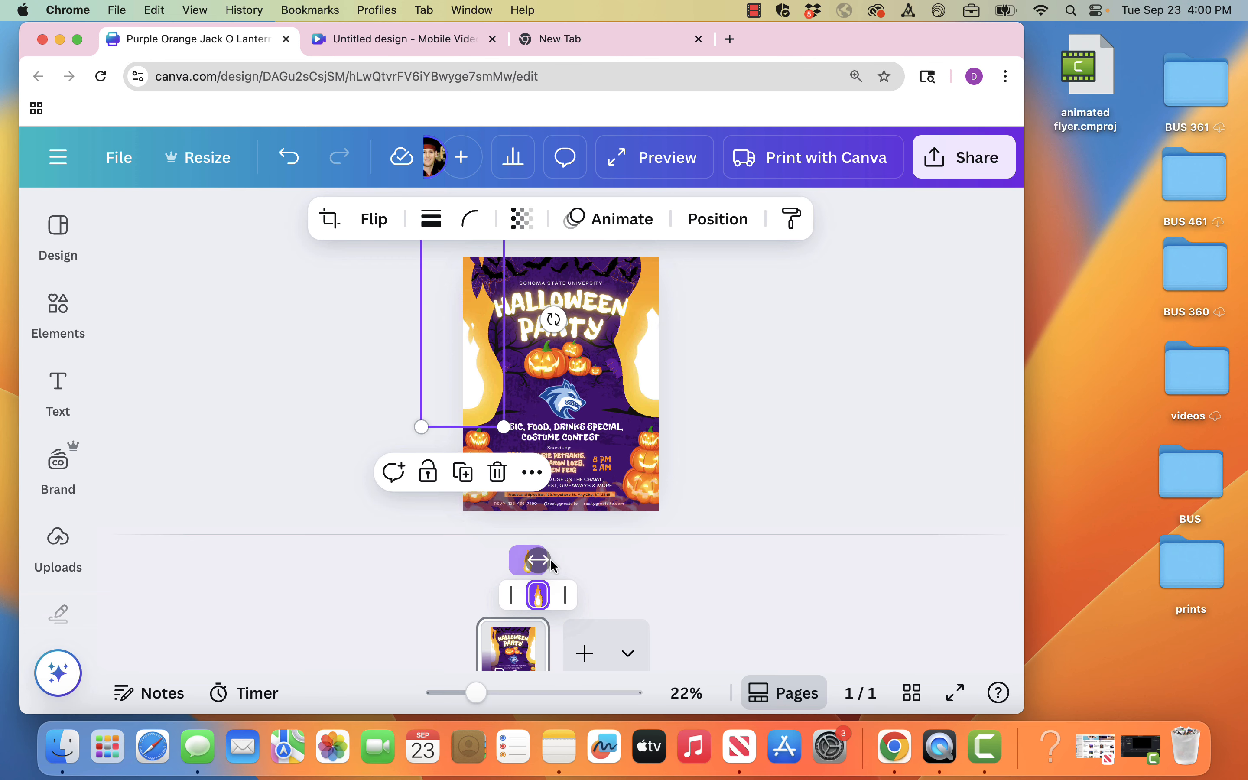
left_click(288, 420)
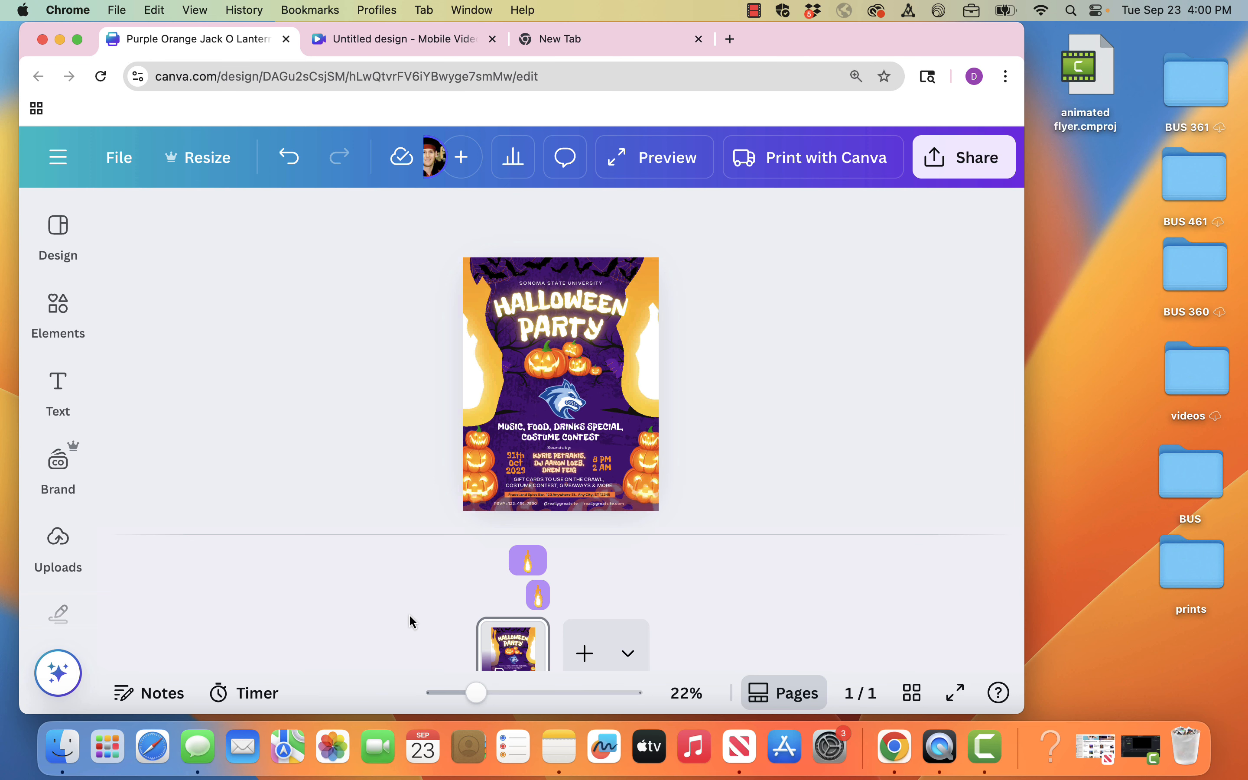
Open the flyer page's duration setting
left_click(500, 662)
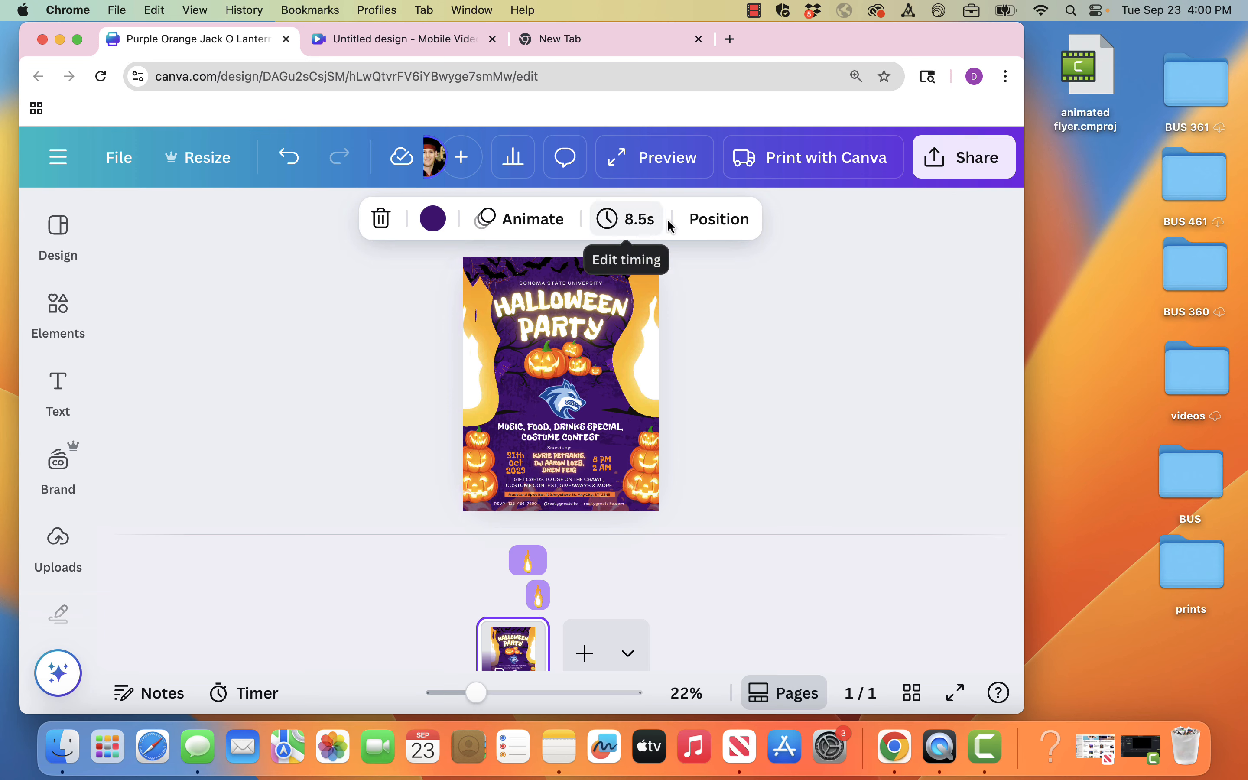
left_click(640, 219)
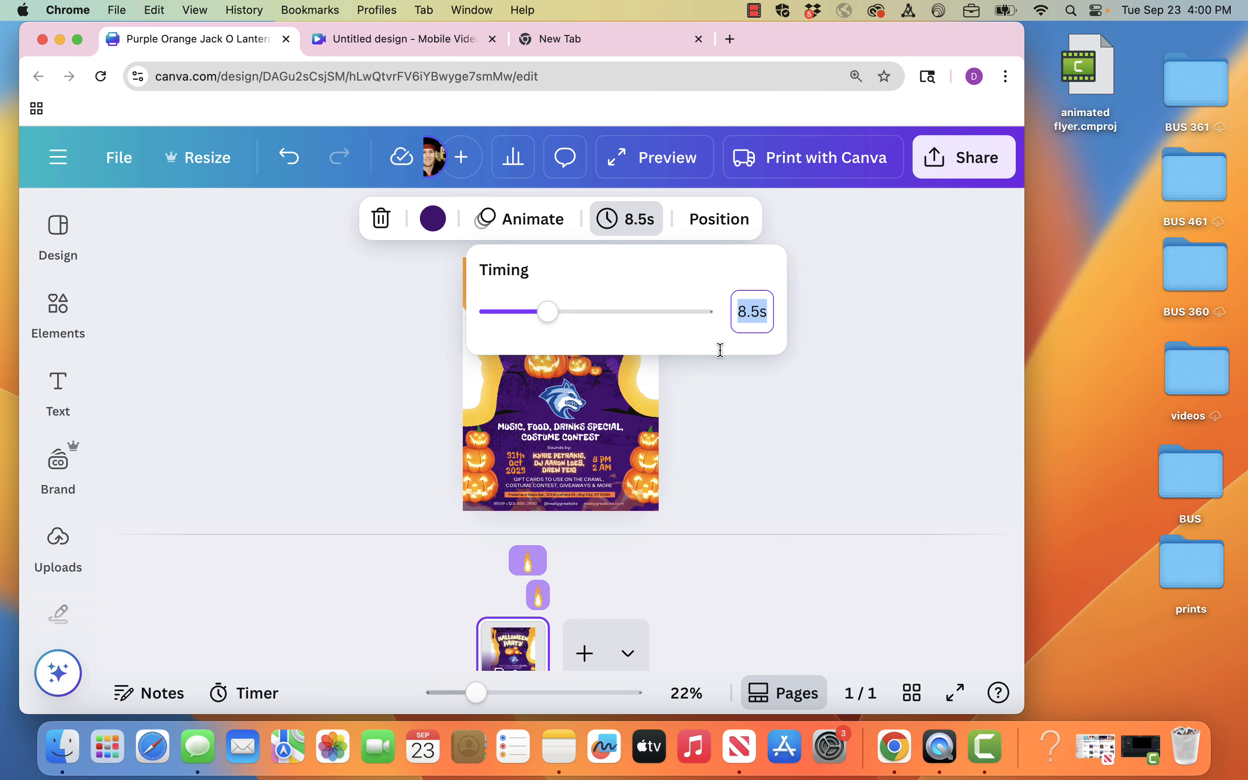
Switch to the untitled Mobile Video design and extend its blank page to 11.2 s on the timeline
left_click(379, 38)
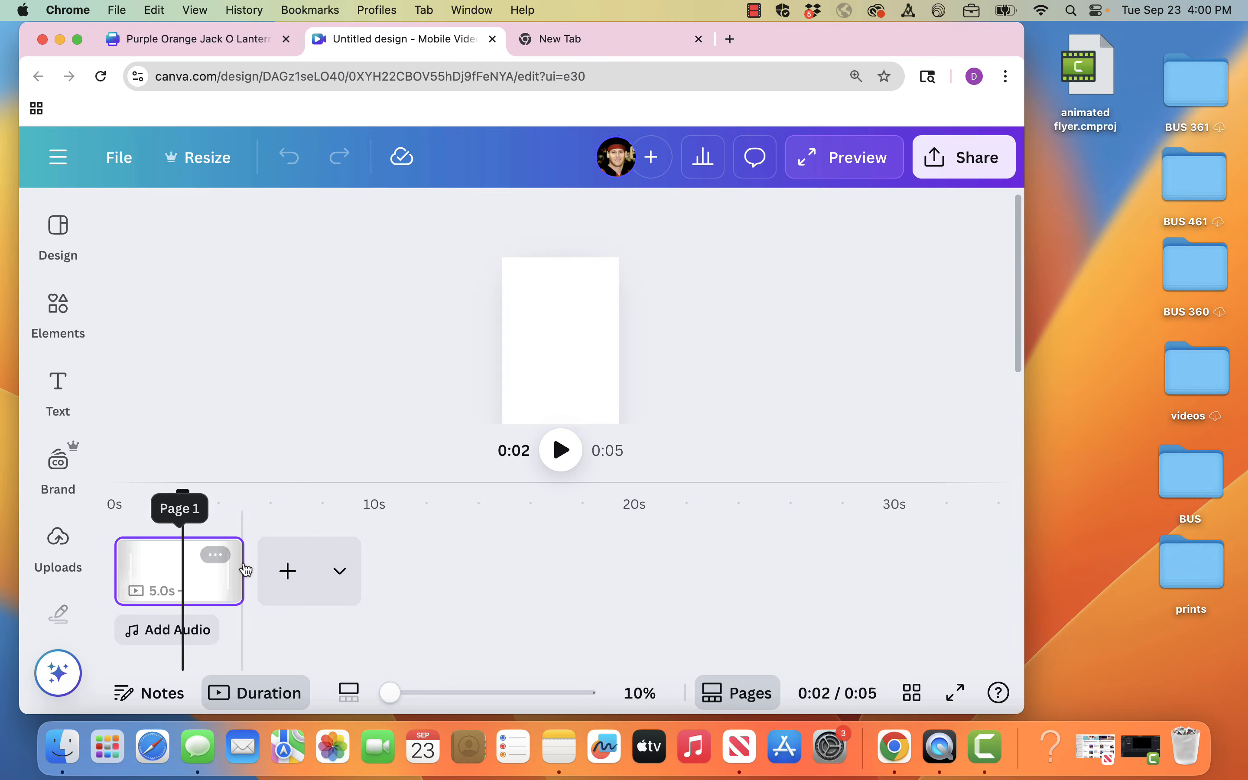
mouse_move(253, 569)
left_mouse_down()
mouse_move(266, 573)
mouse_move(248, 569)
left_mouse_up()
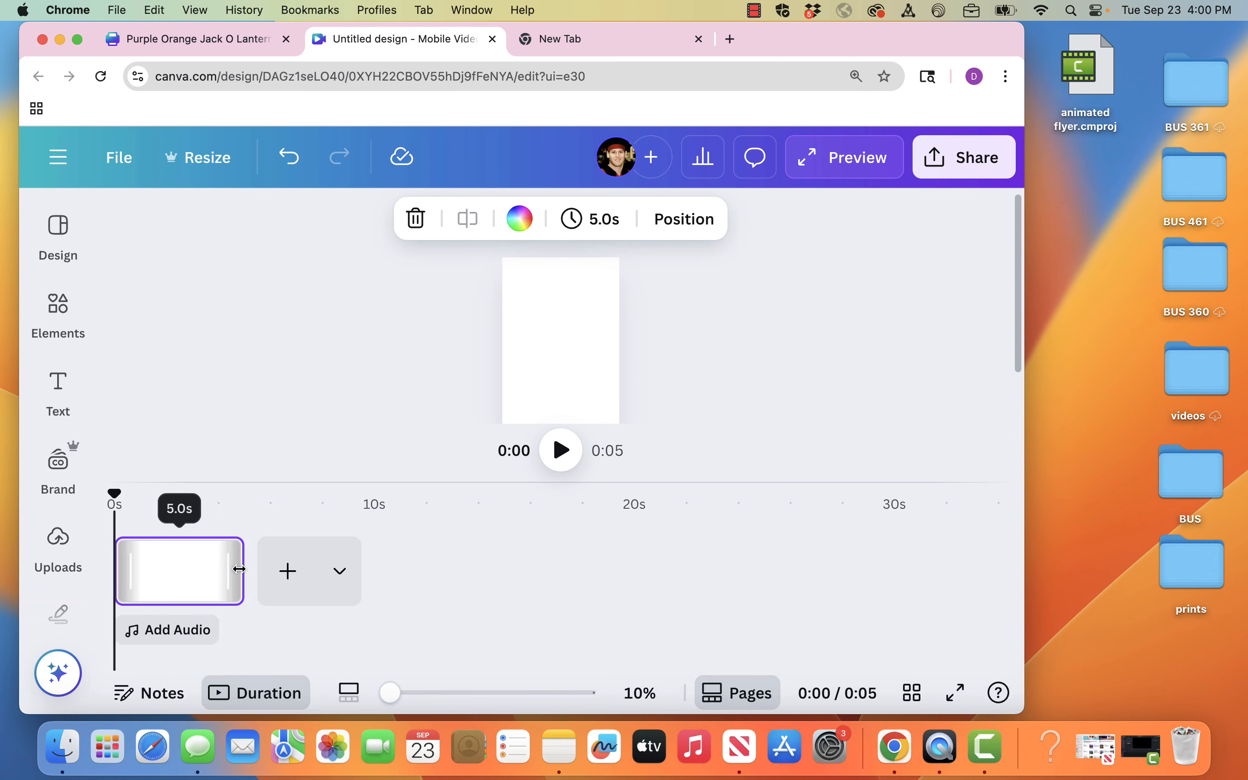
left_click(216, 556)
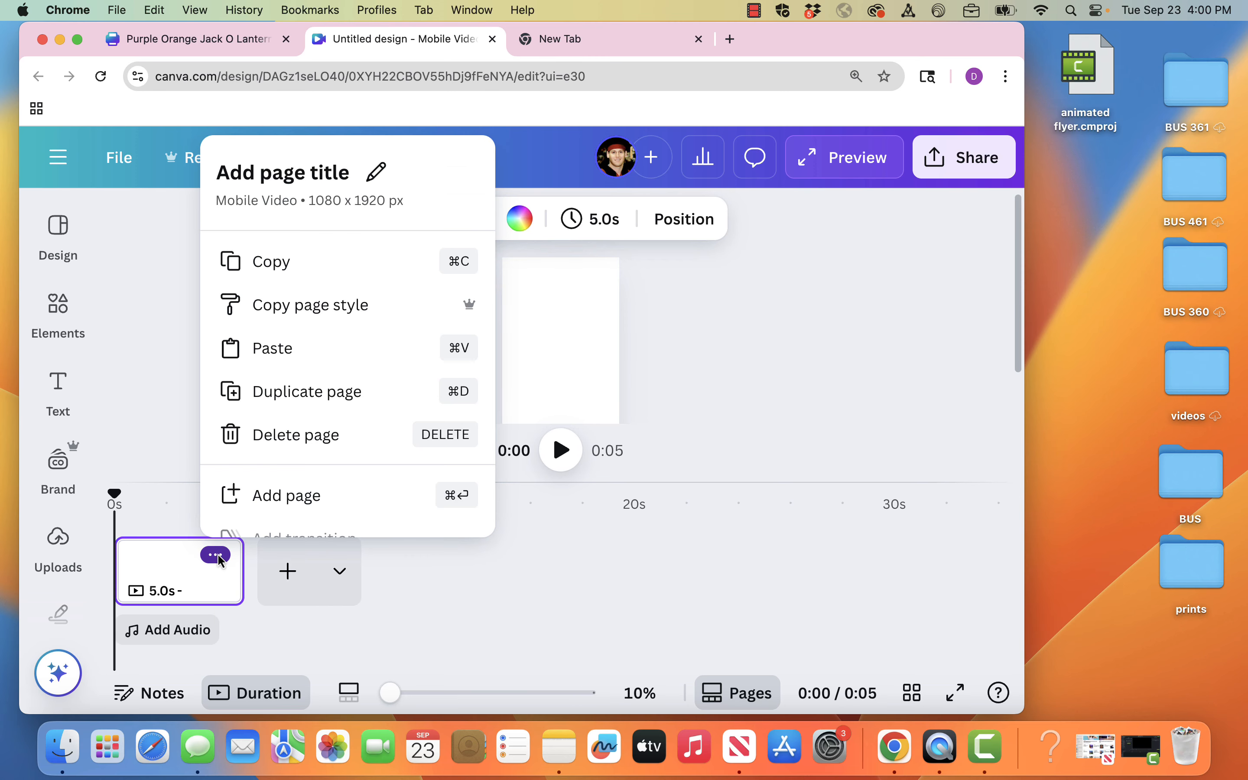
left_click(174, 472)
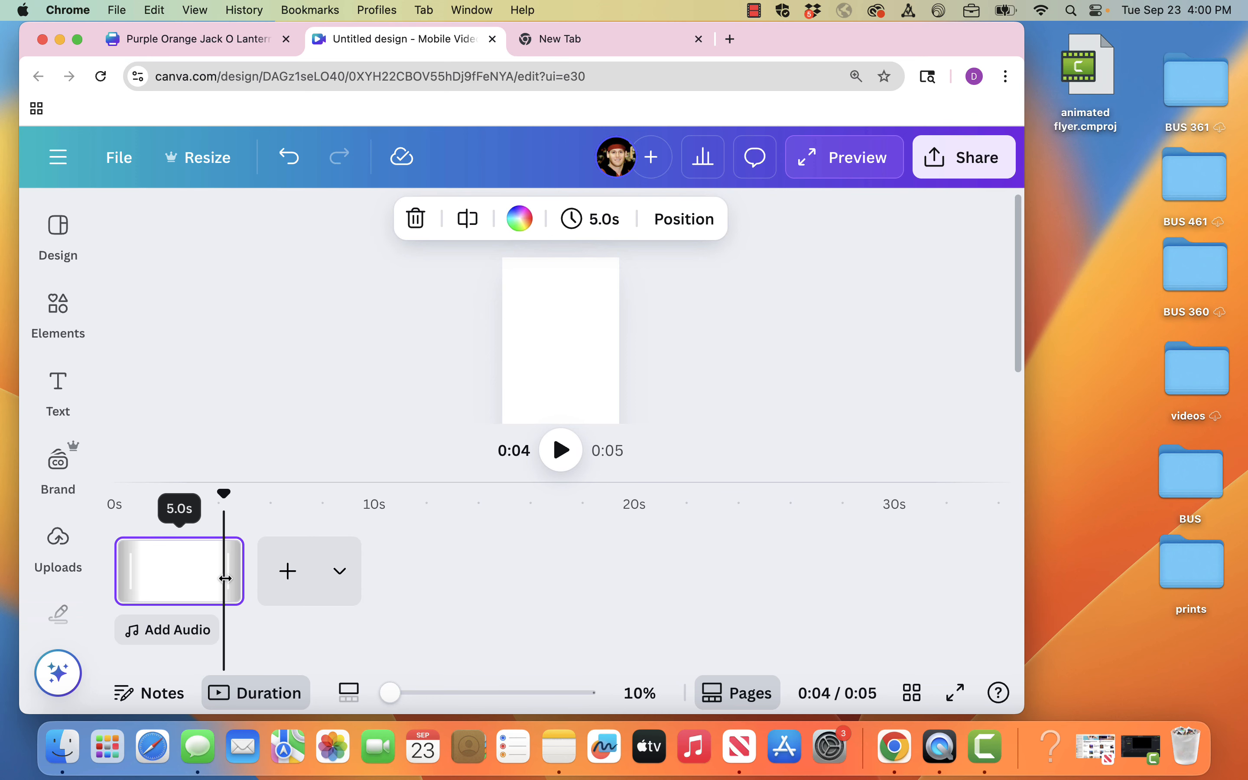
left_click_drag(238, 577, 405, 577)
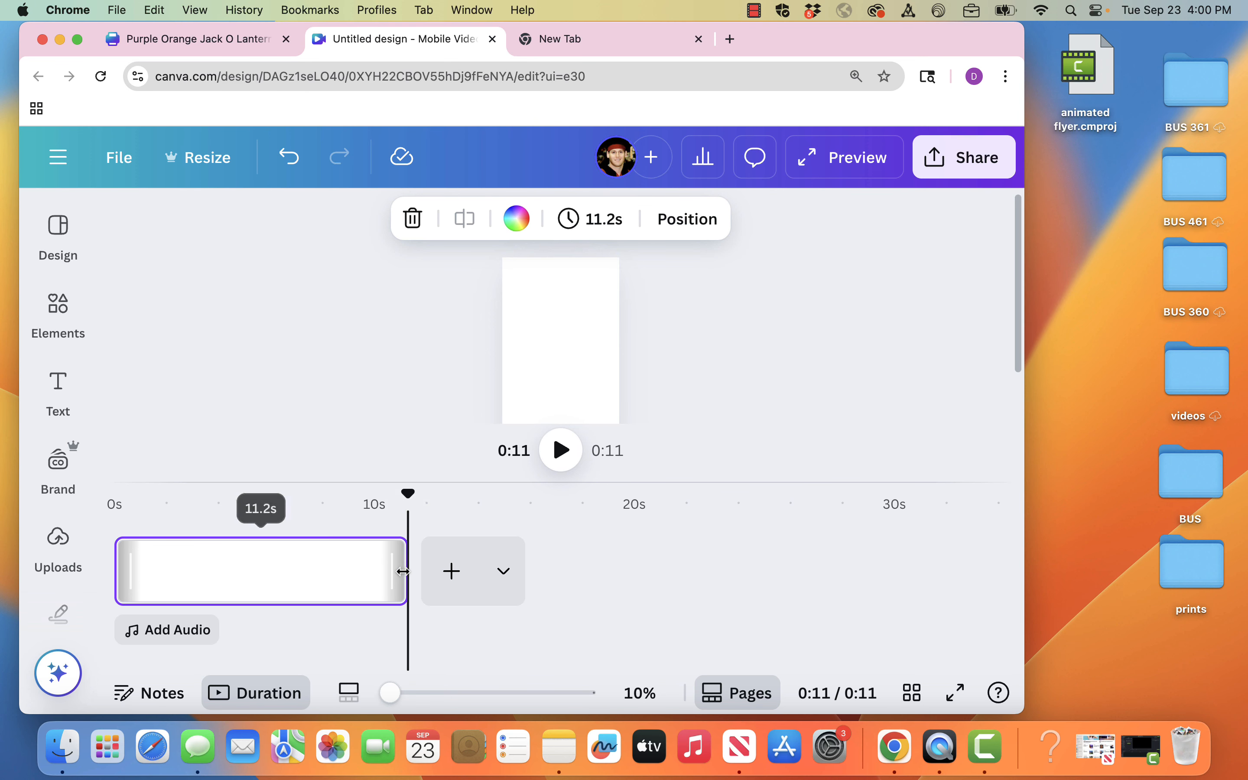
Return to the flyer design and preview its full animation
left_click(241, 41)
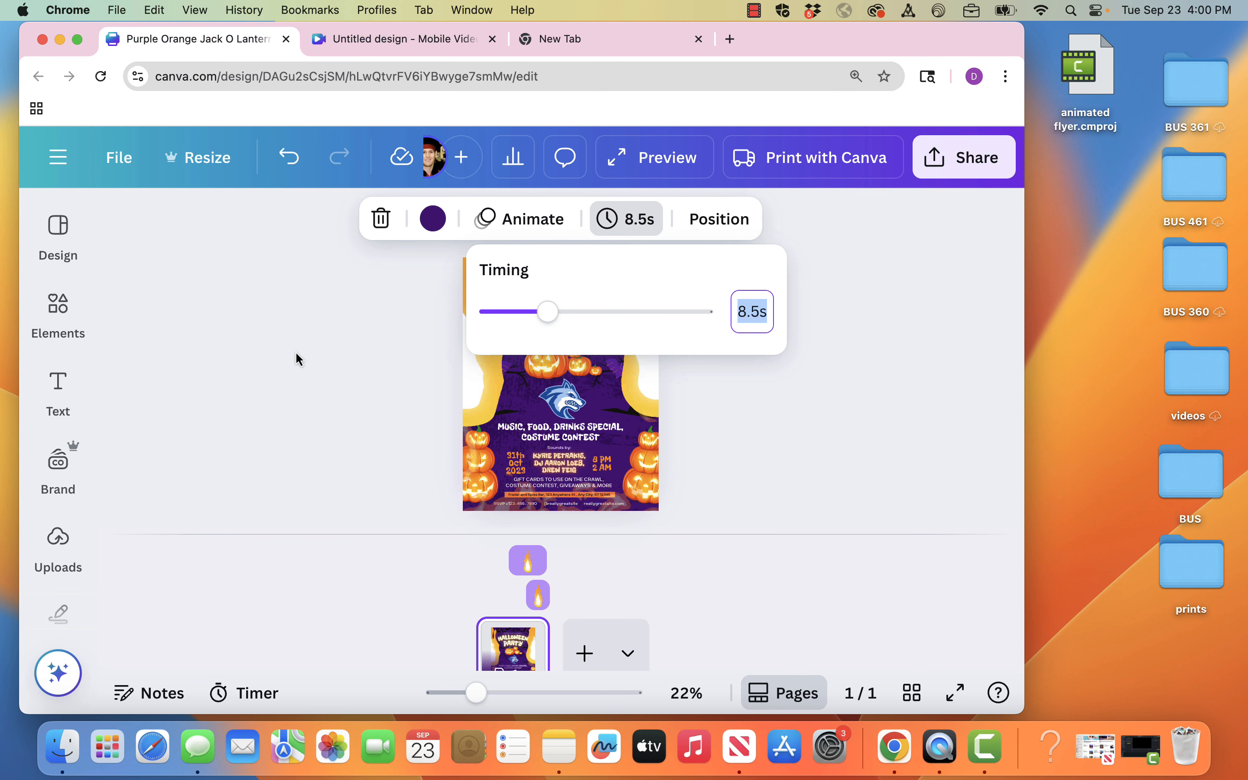
left_click(755, 419)
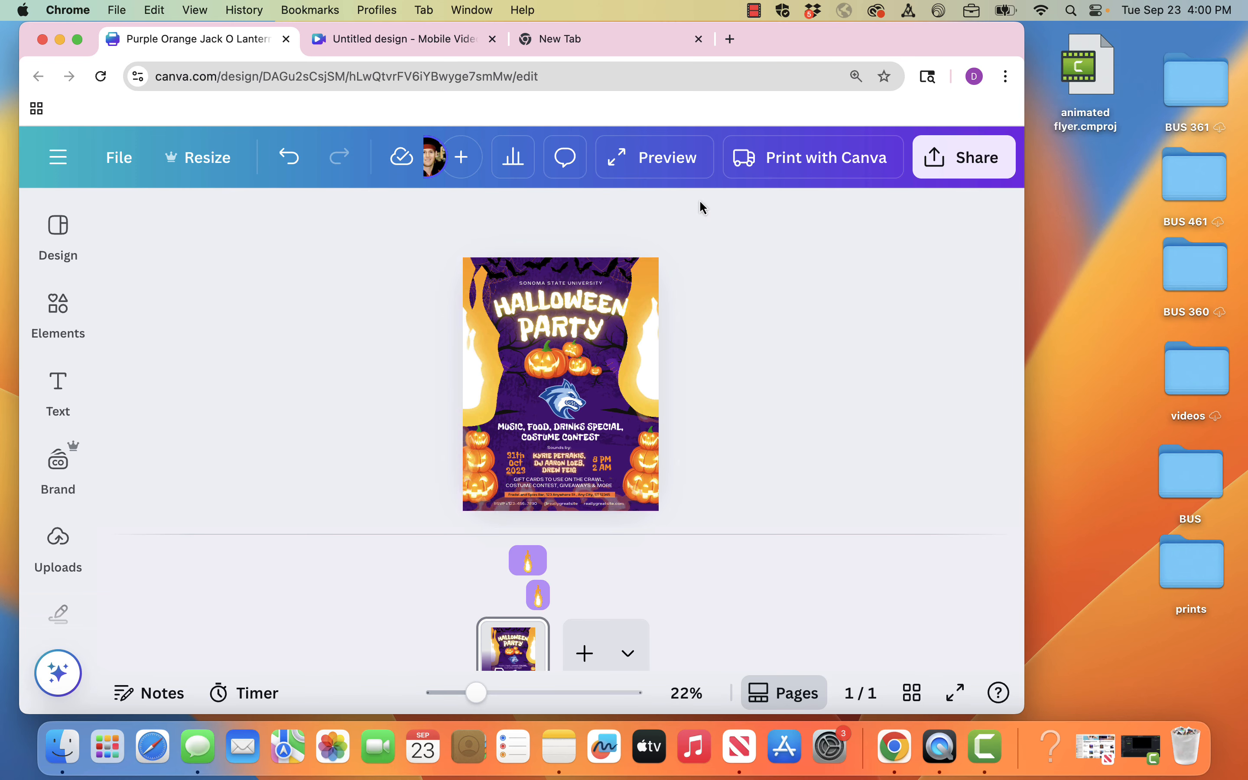
left_click(668, 150)
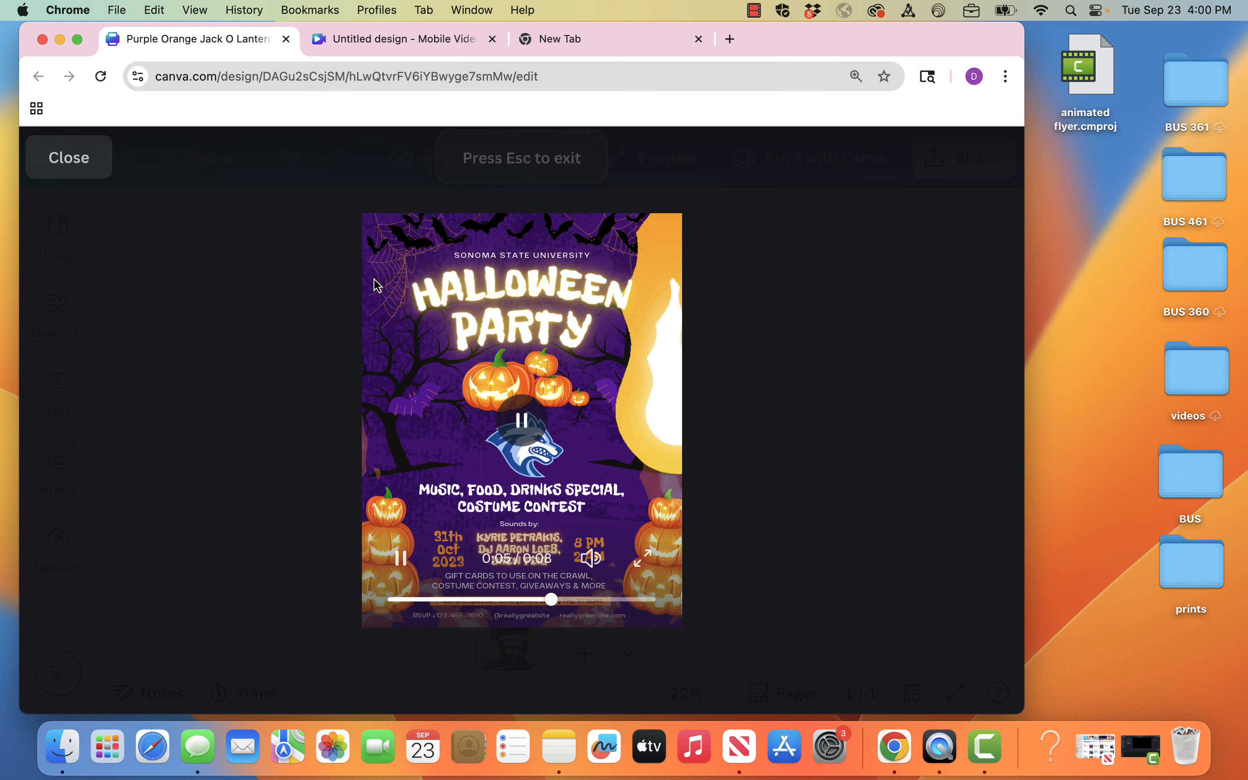
left_click(793, 404)
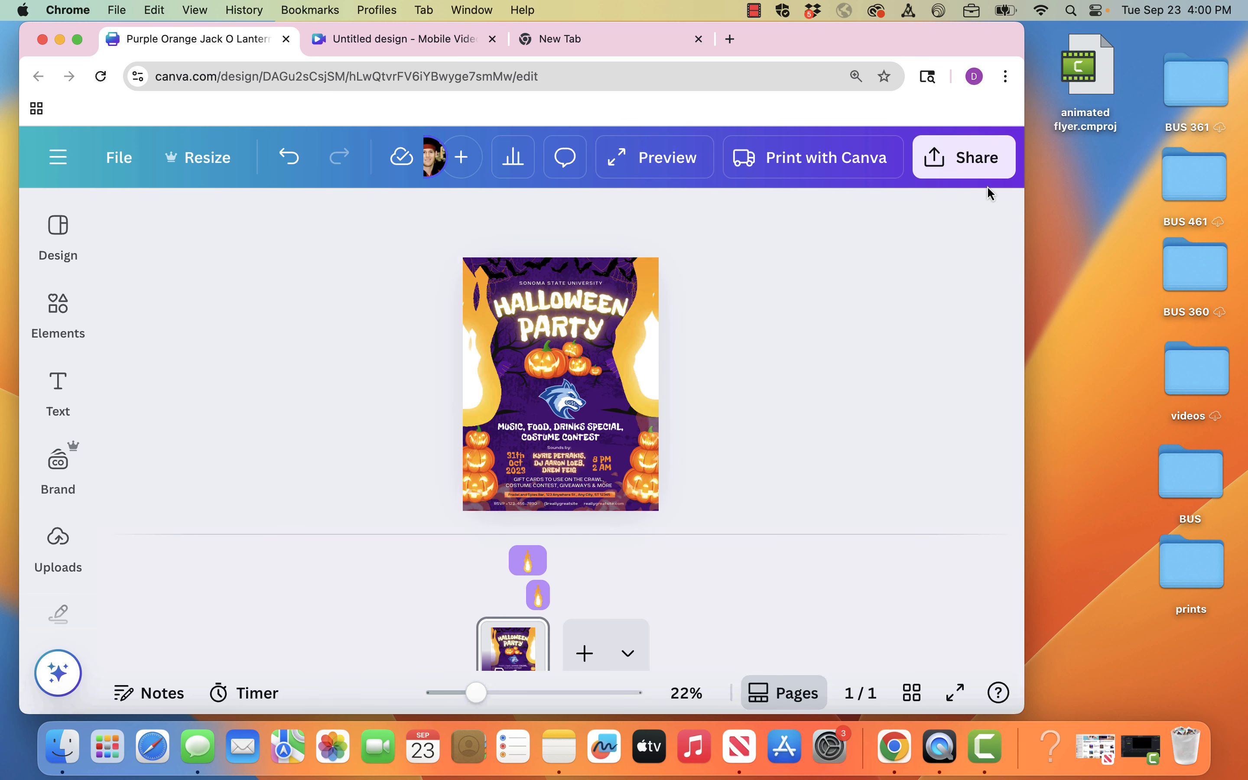
Download the animated flyer as a GIF at size 1
left_click(989, 165)
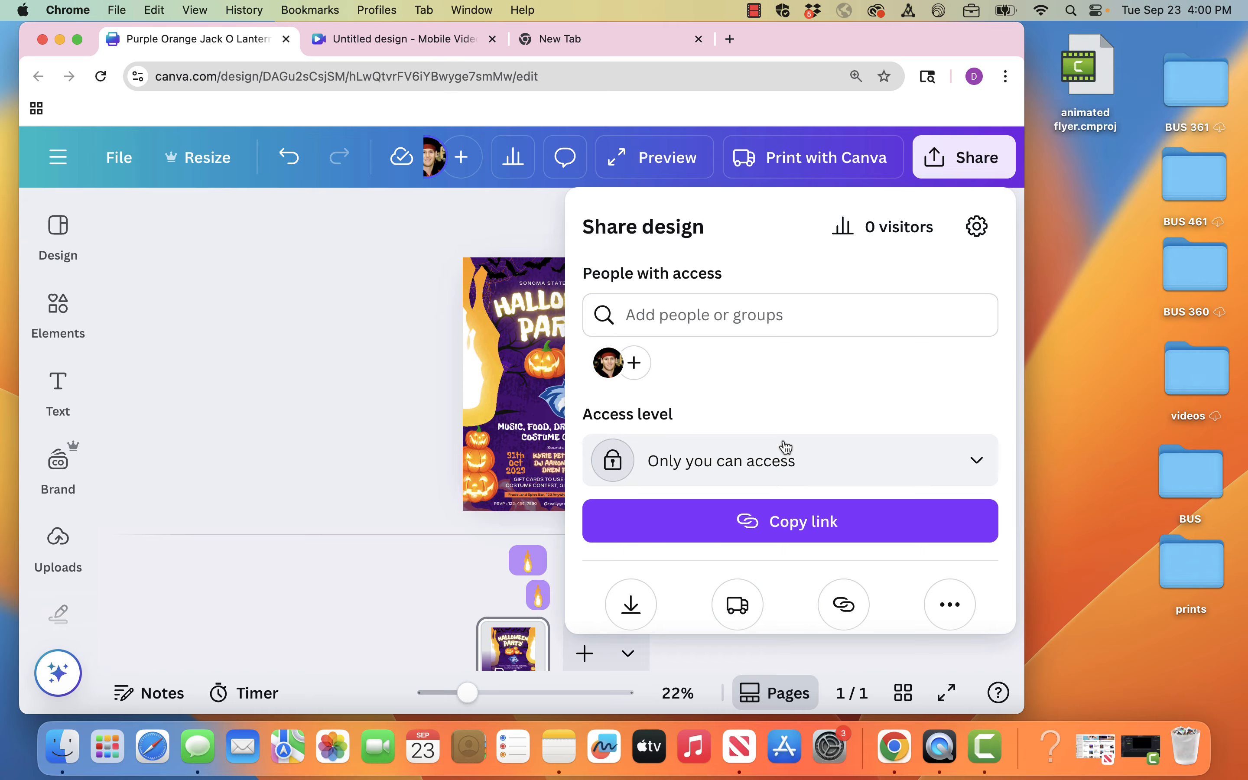
scroll(785, 447, "down", 2)
left_click(637, 538)
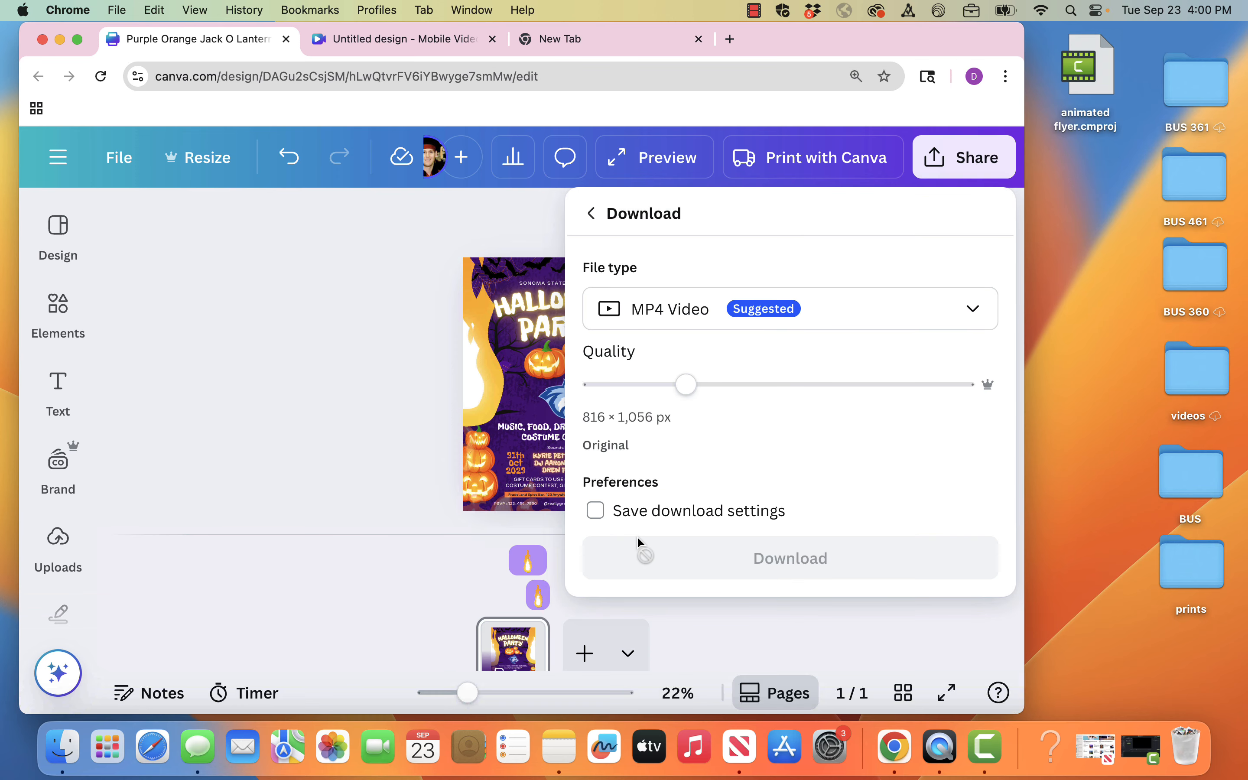
left_click(668, 312)
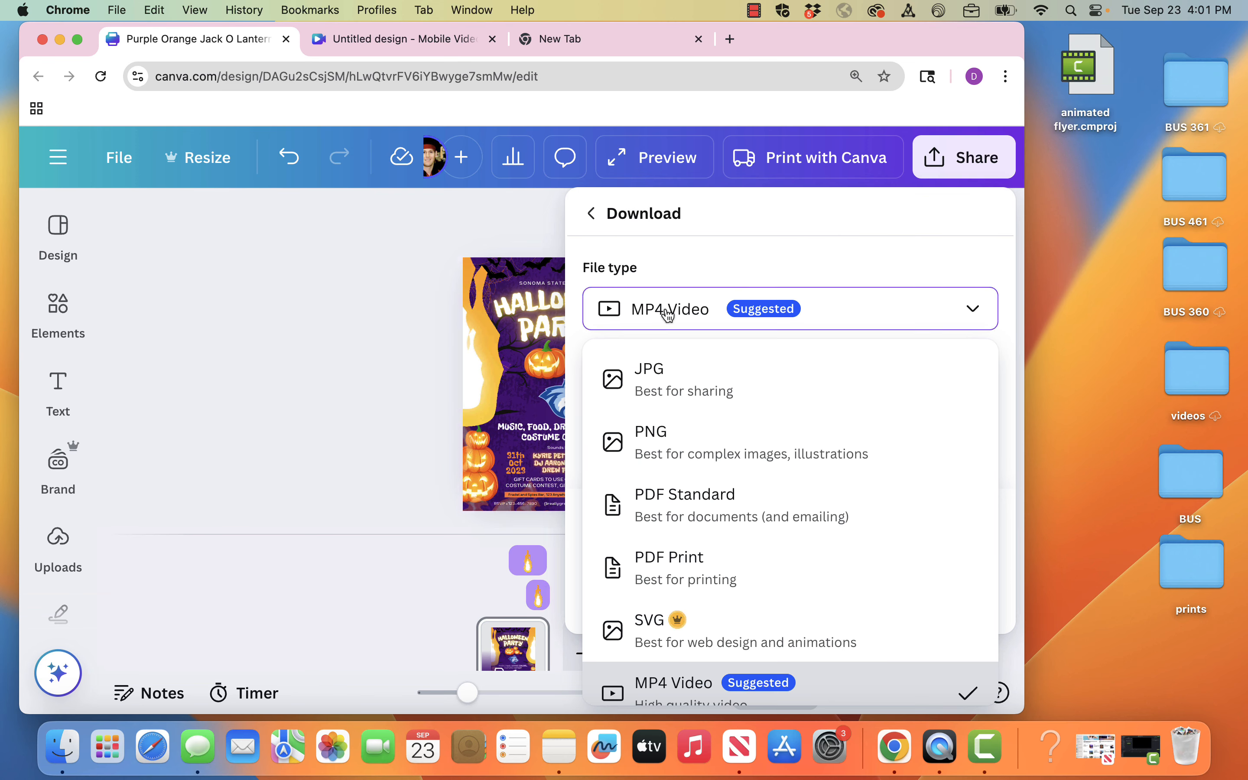
scroll(652, 520, "down", 2)
scroll(652, 520, "down", 2)
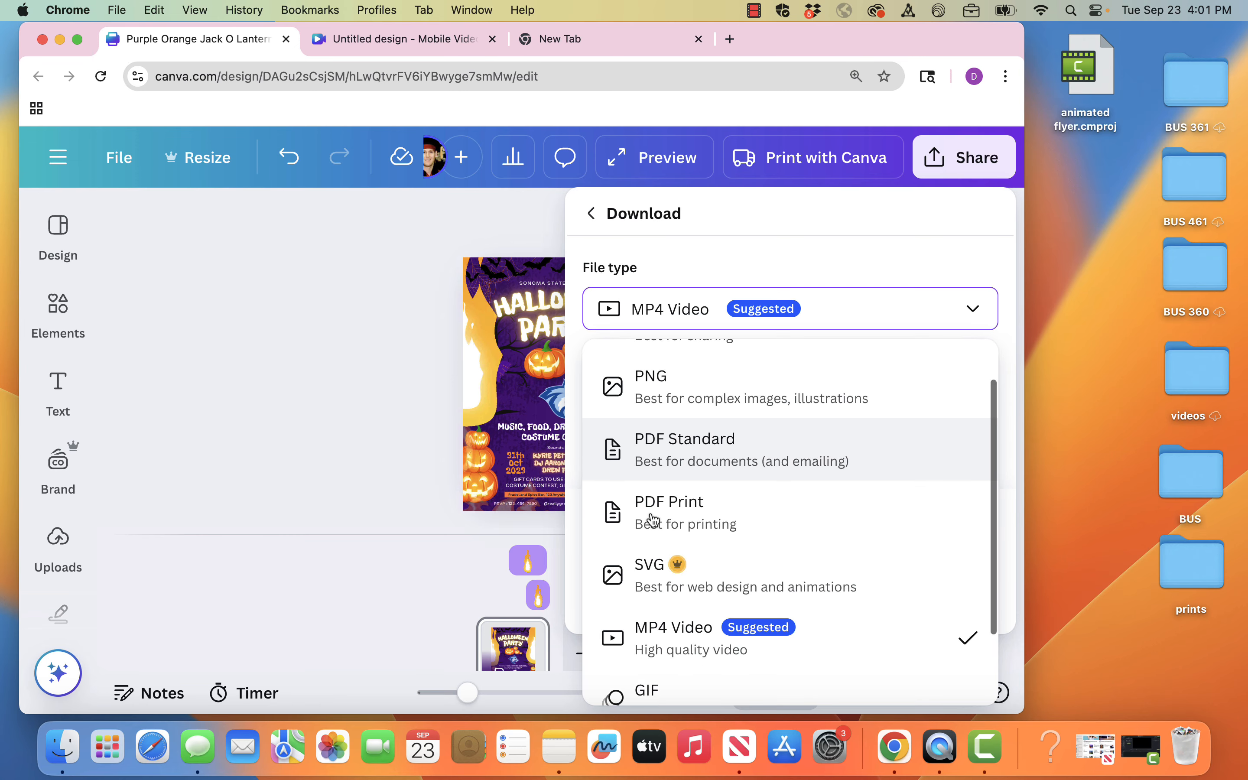
scroll(653, 520, "down", 2)
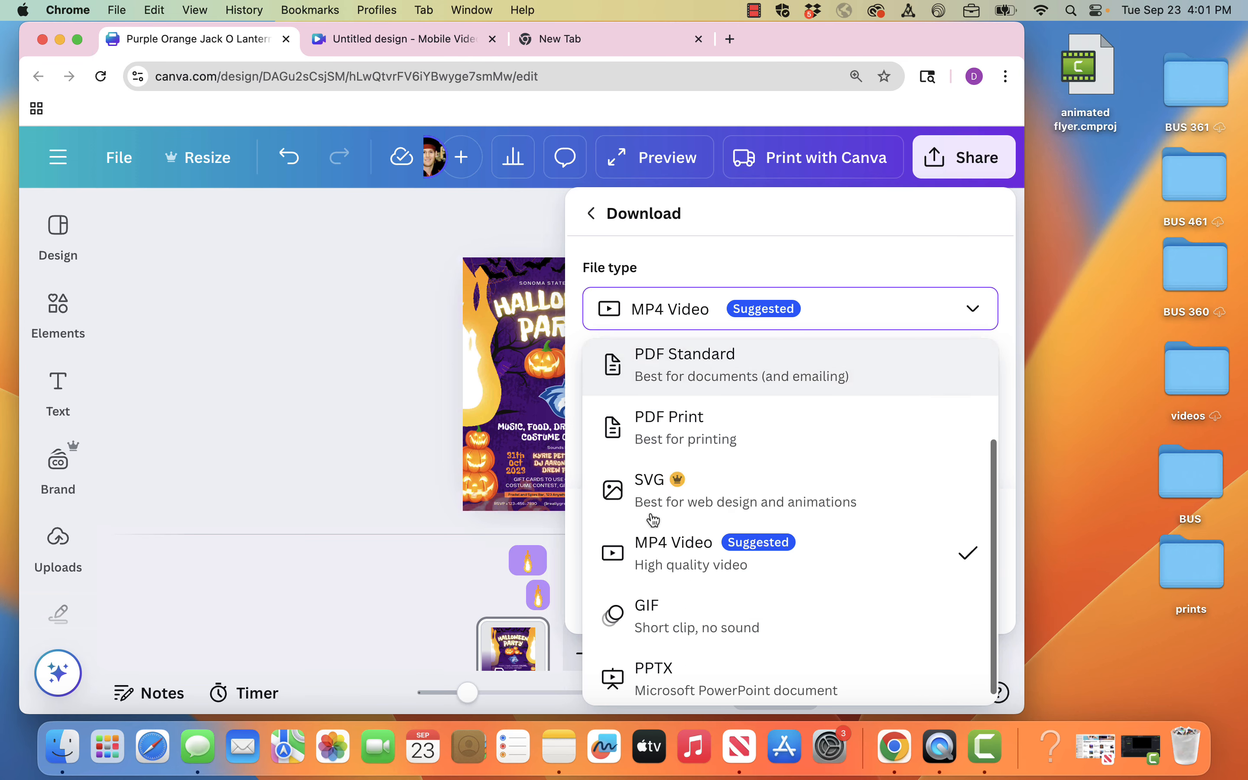
left_click(659, 618)
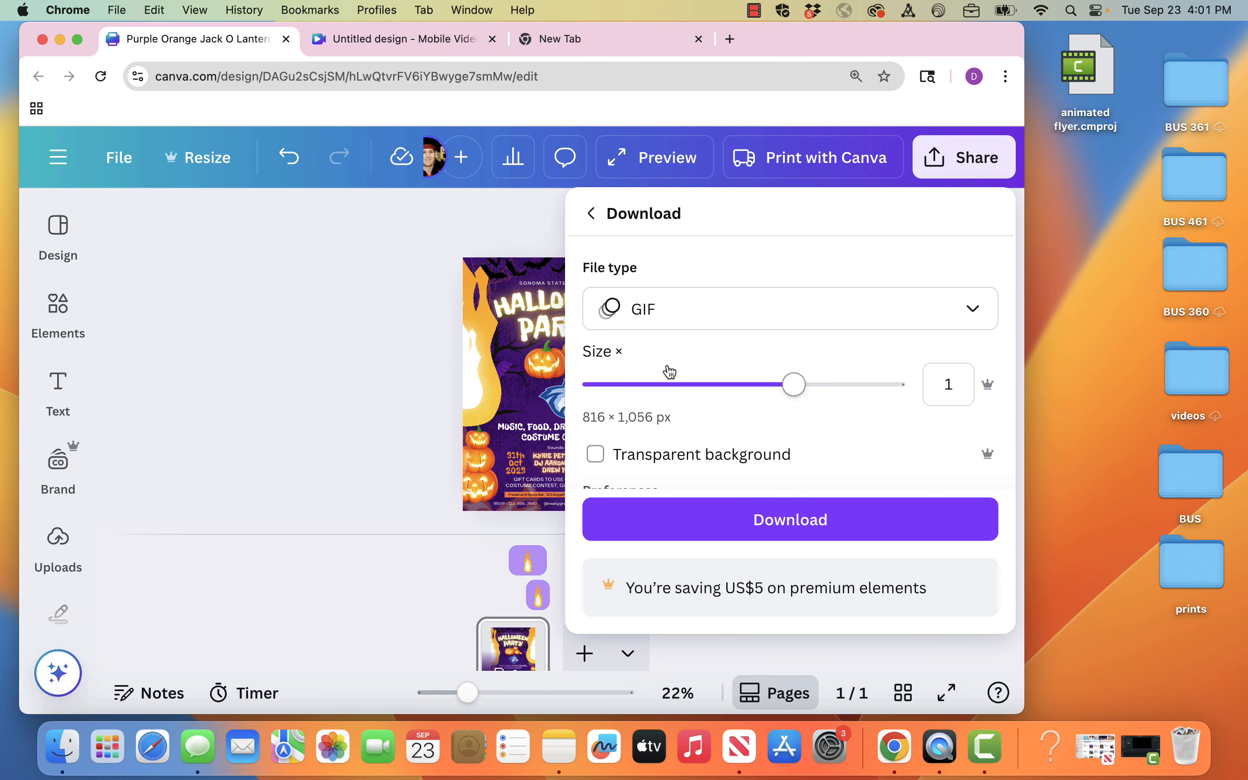
left_click(791, 539)
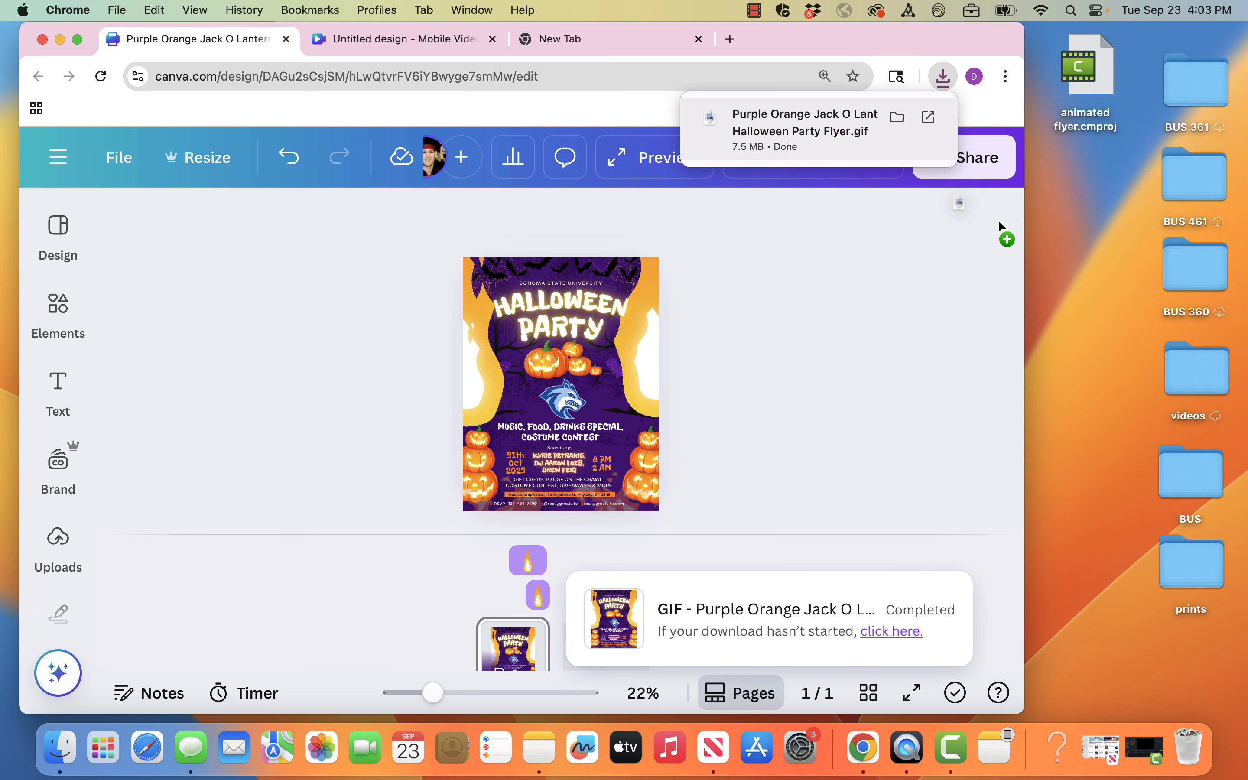
left_click_drag(1006, 231, 817, 132)
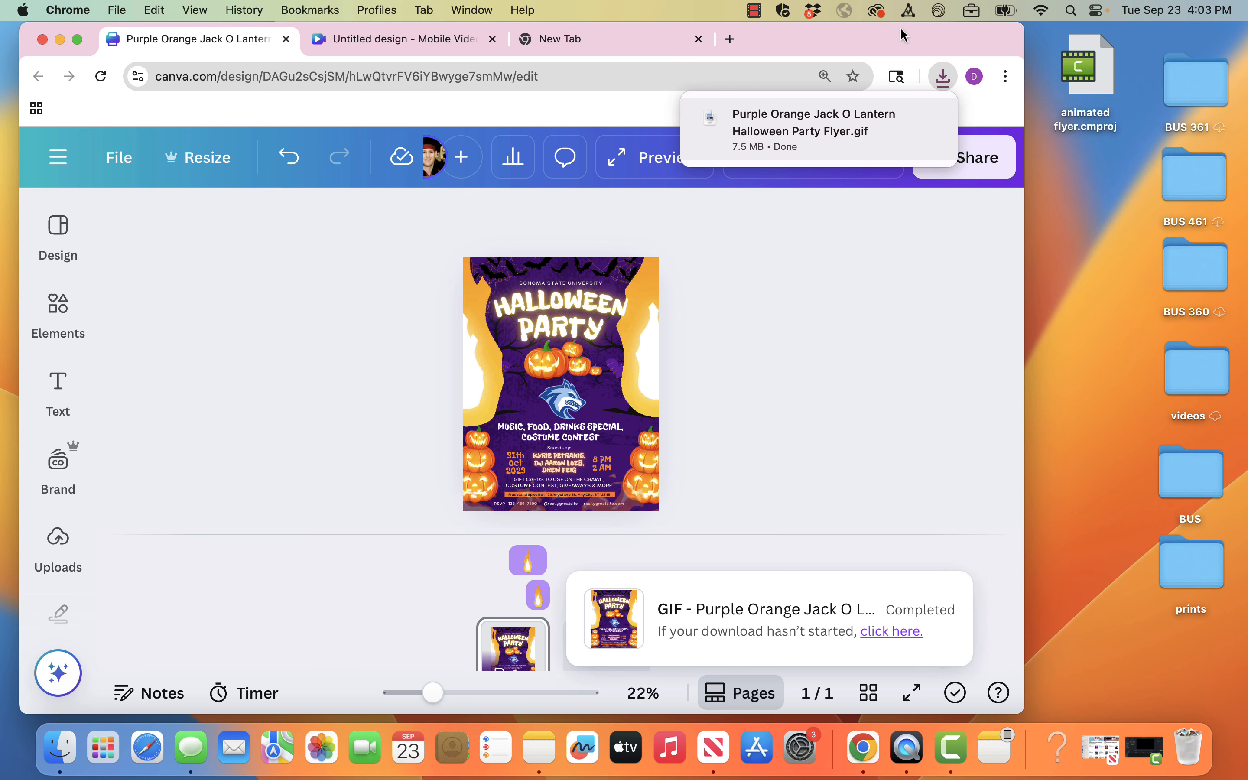
mouse_move(773, 123)
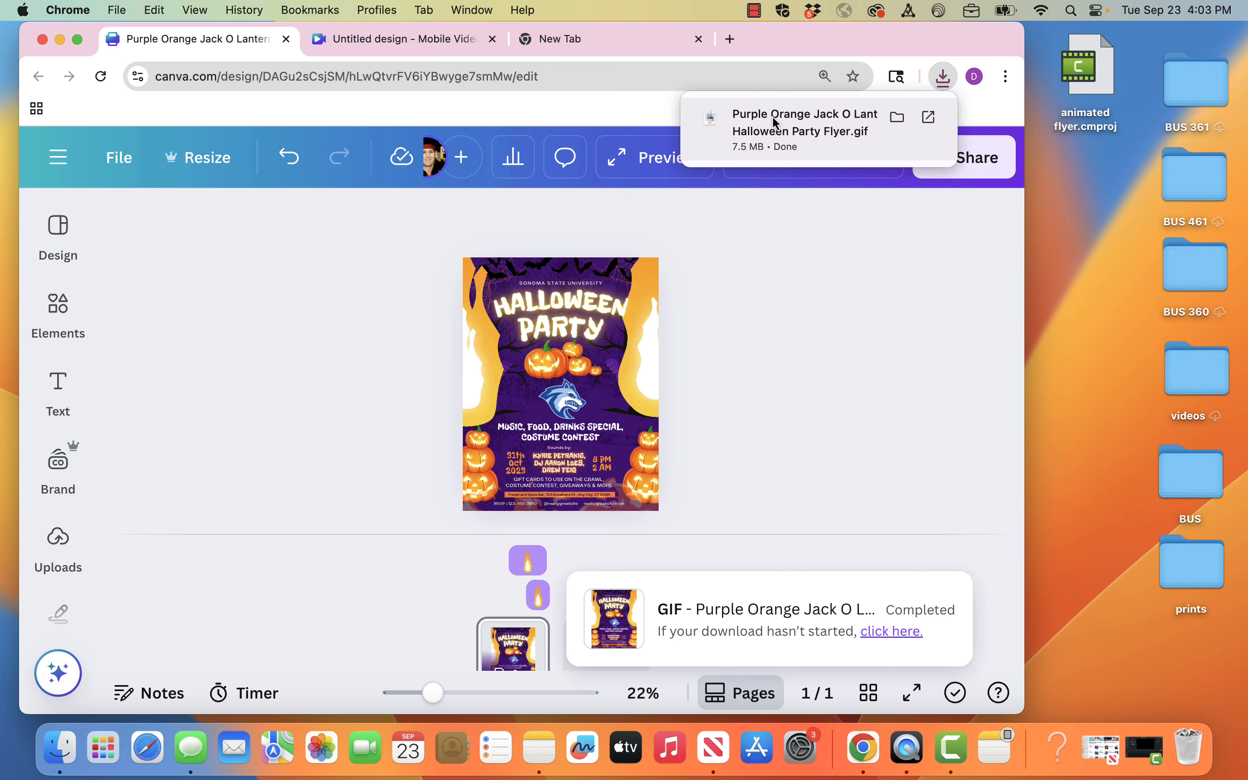
Save the downloaded Halloween flyer GIF to the desktop and open it in a new browser tab for playback
left_click_drag(1099, 212, 1098, 209)
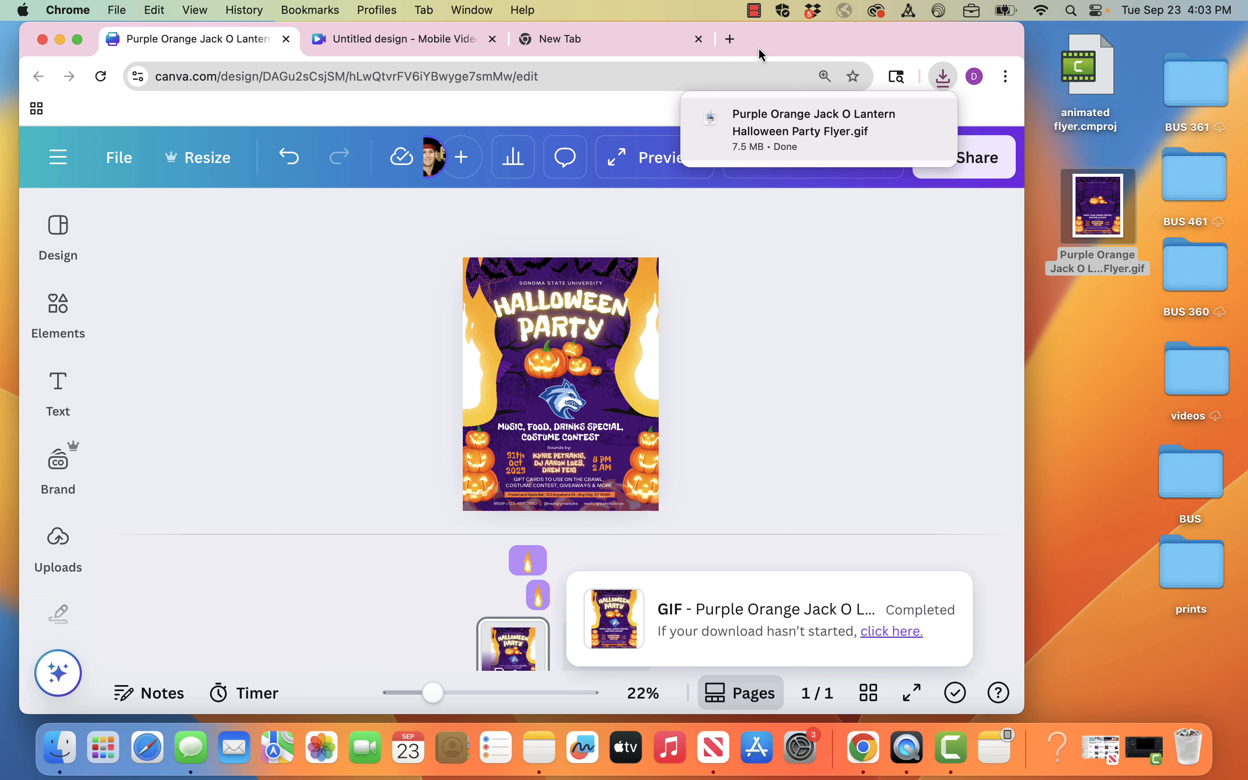
left_click(638, 40)
left_click_drag(1102, 178, 759, 242)
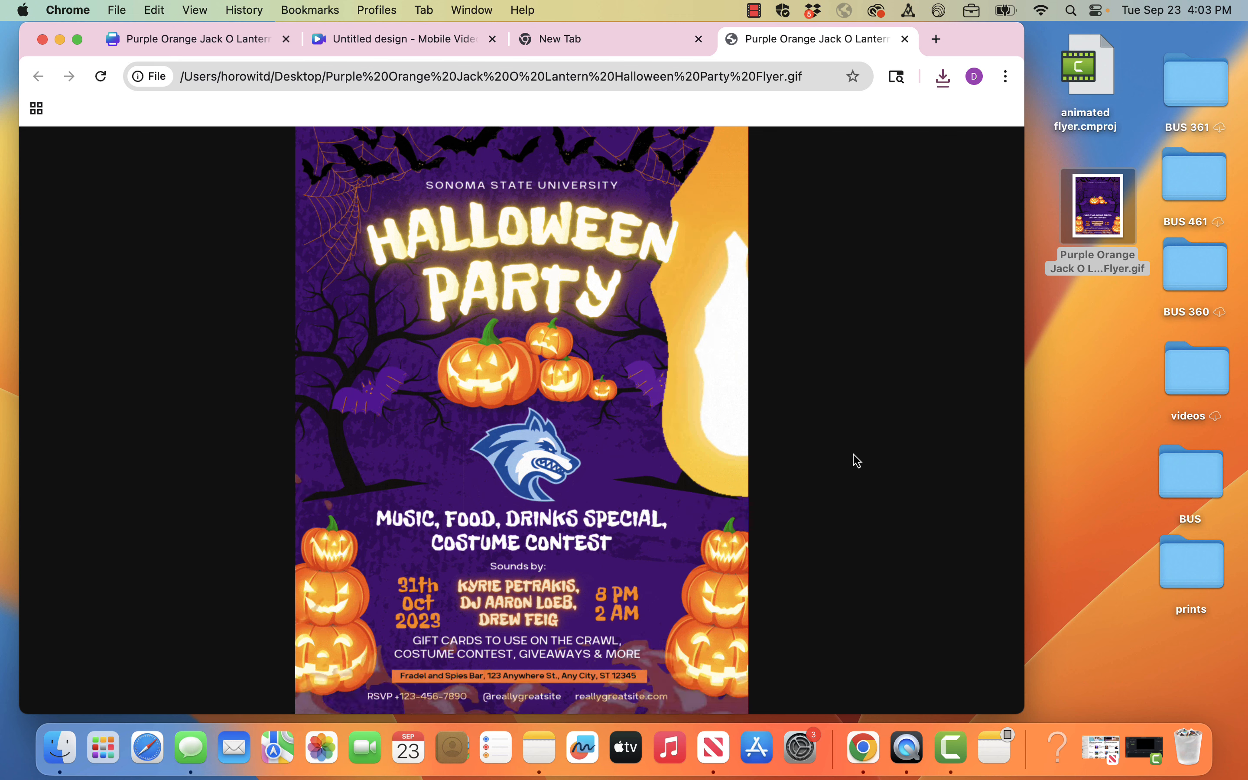
Return to the flyer design, select all its elements and look through the available page animation styles without applying one
left_click(633, 40)
left_click(441, 38)
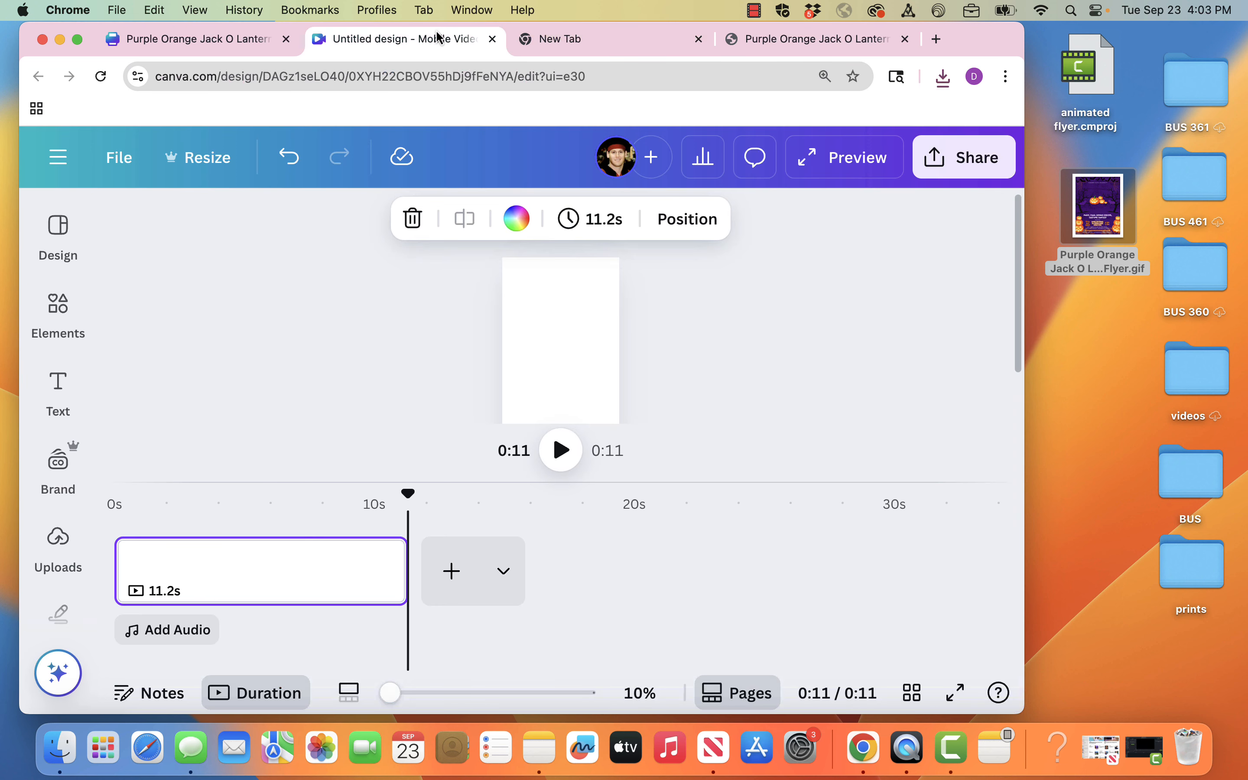
left_click(243, 45)
left_click_drag(378, 235, 723, 524)
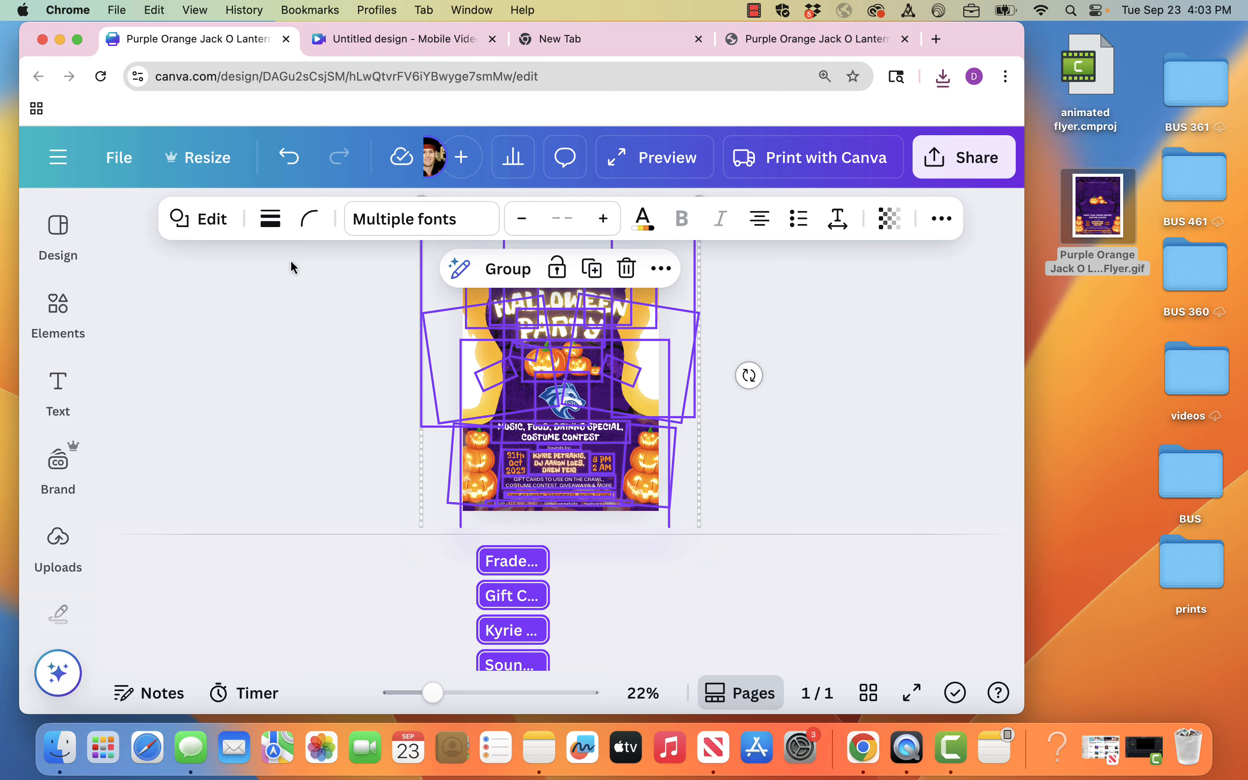
left_click(948, 230)
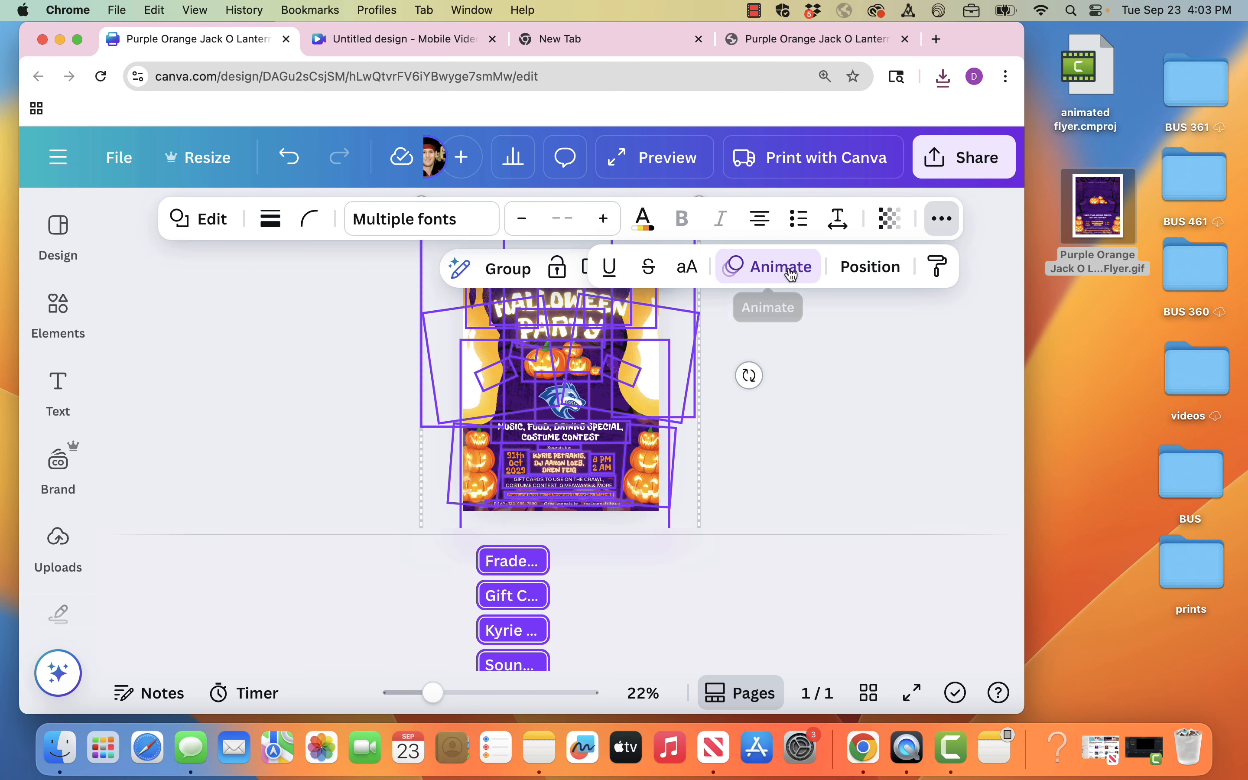
left_click(774, 267)
left_click(209, 336)
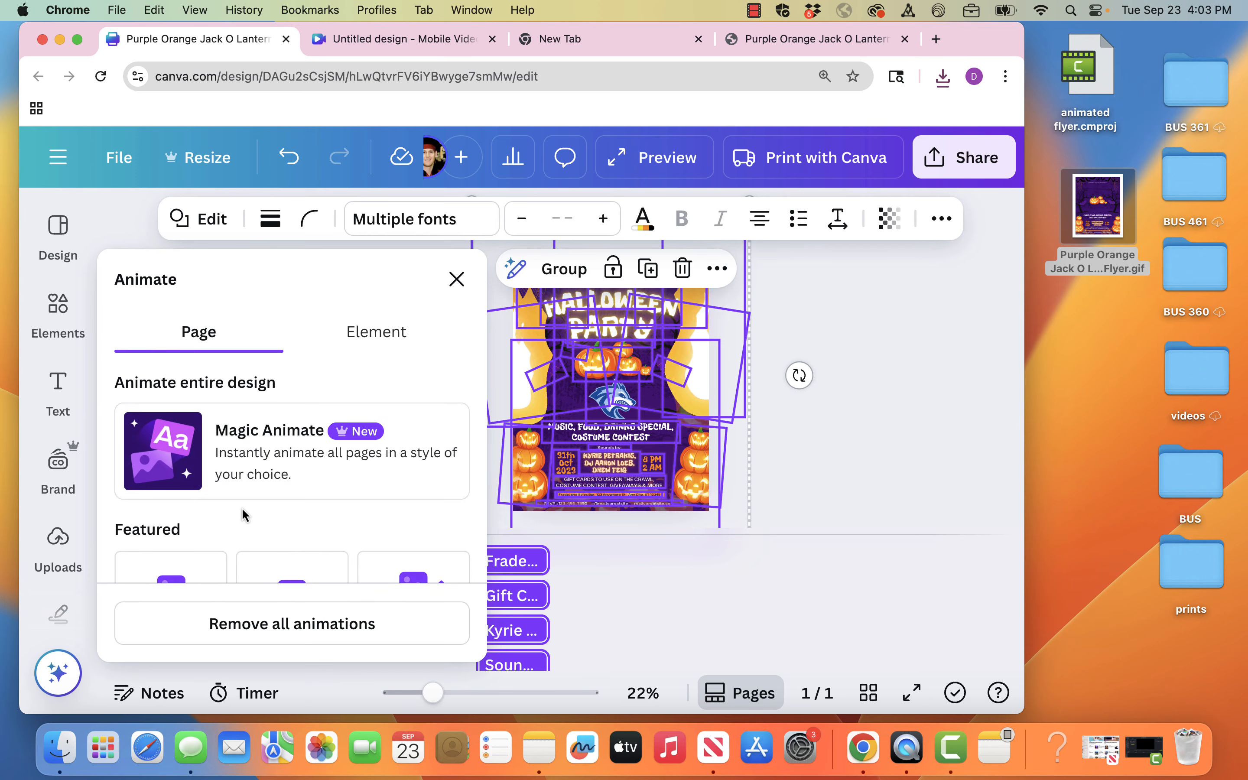
scroll(246, 518, "down", 3)
scroll(246, 523, "down", 6)
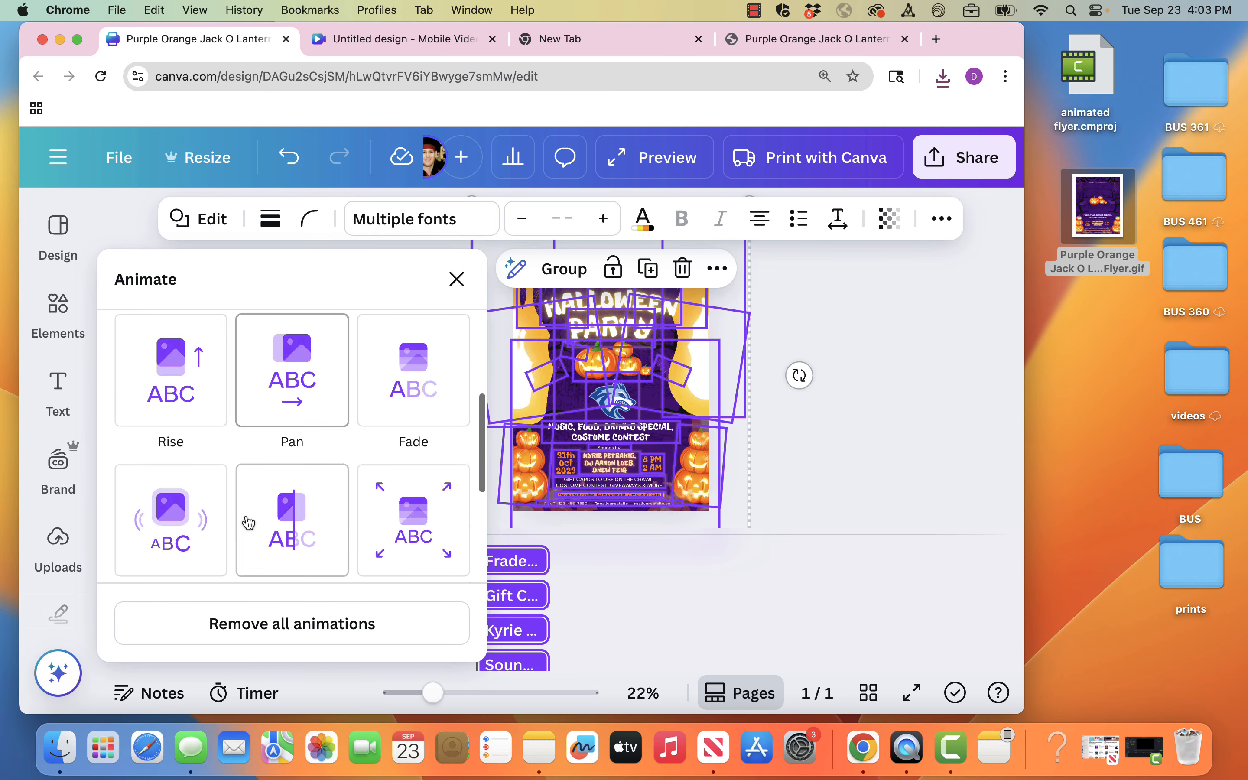
scroll(245, 523, "down", 5)
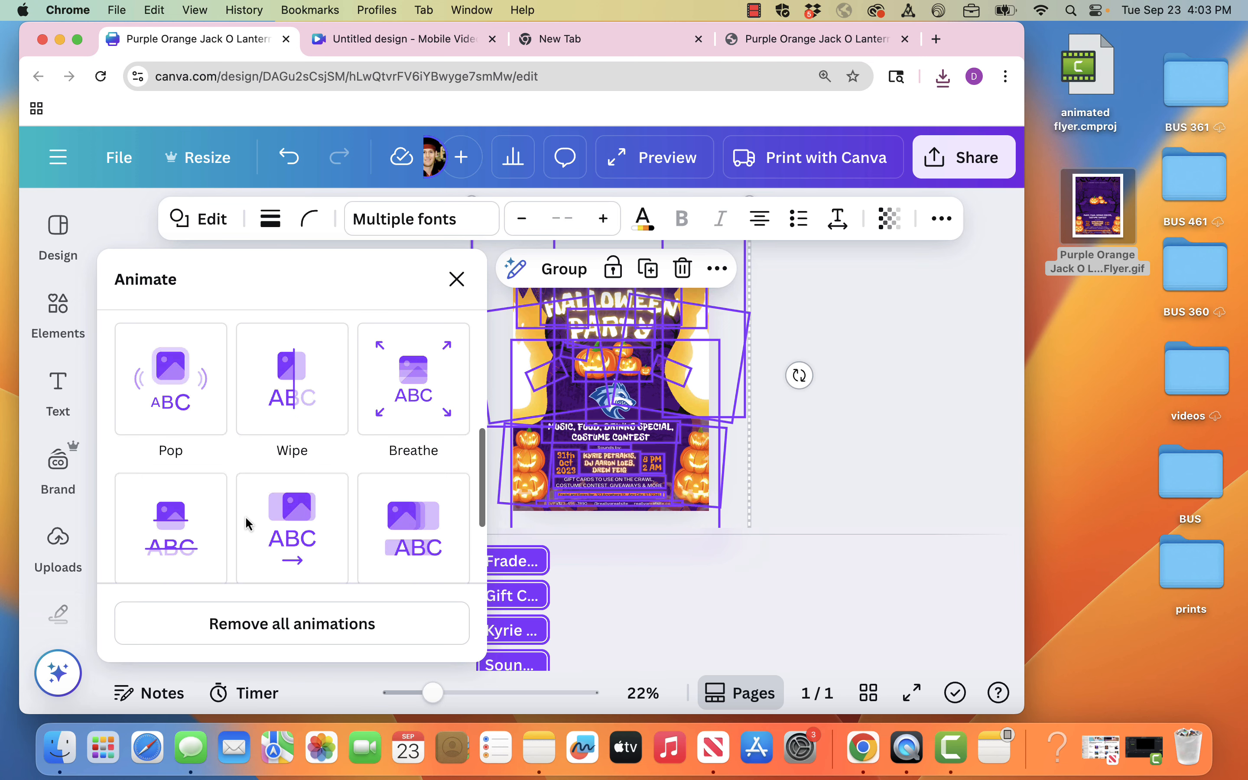
left_click(893, 449)
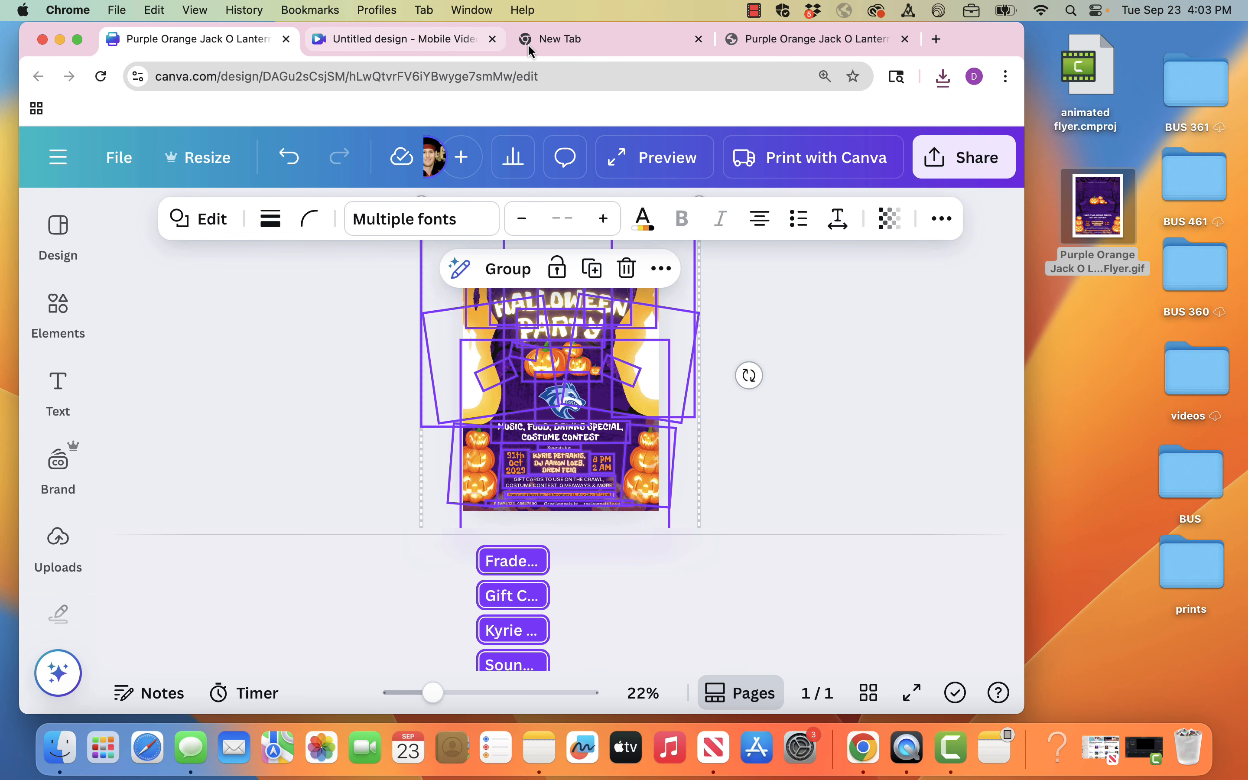
Search the web for "canva apps" in the blank browser tab and open Canva's Apps Marketplace
left_click(546, 42)
left_click(549, 85)
type("canva apps")
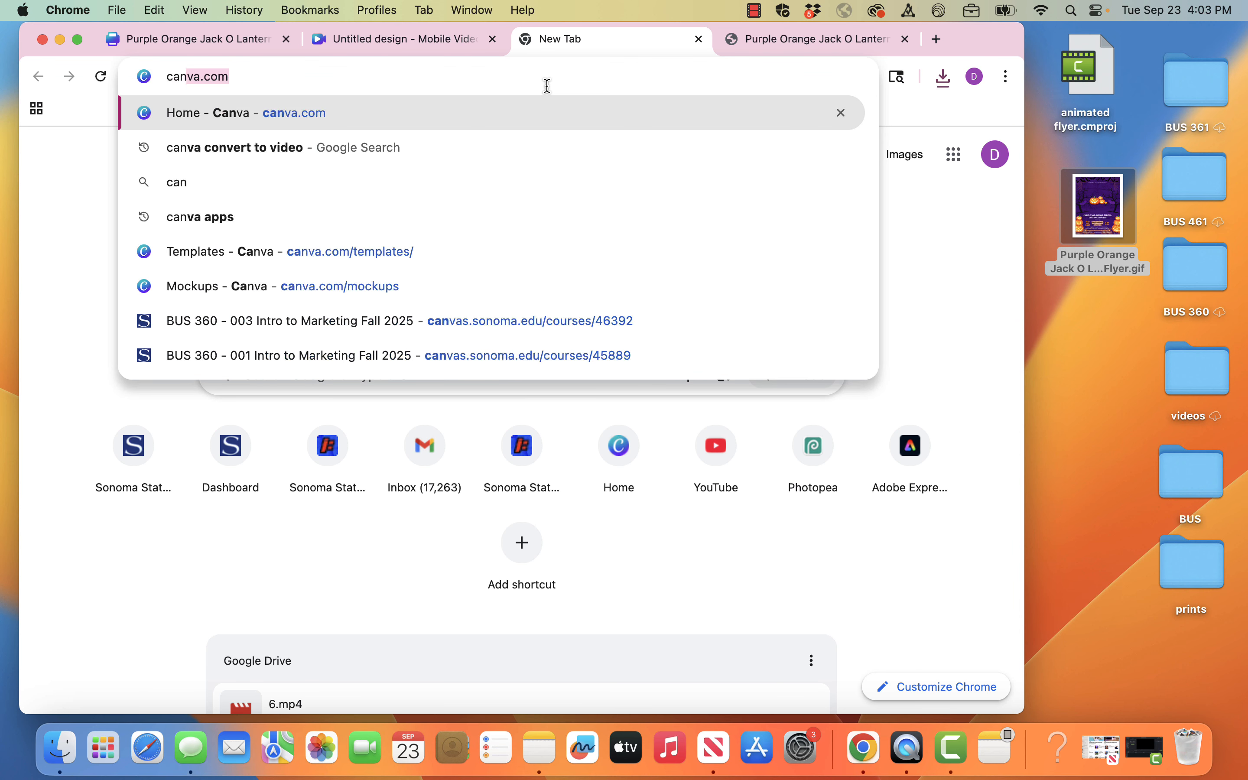
key("Return")
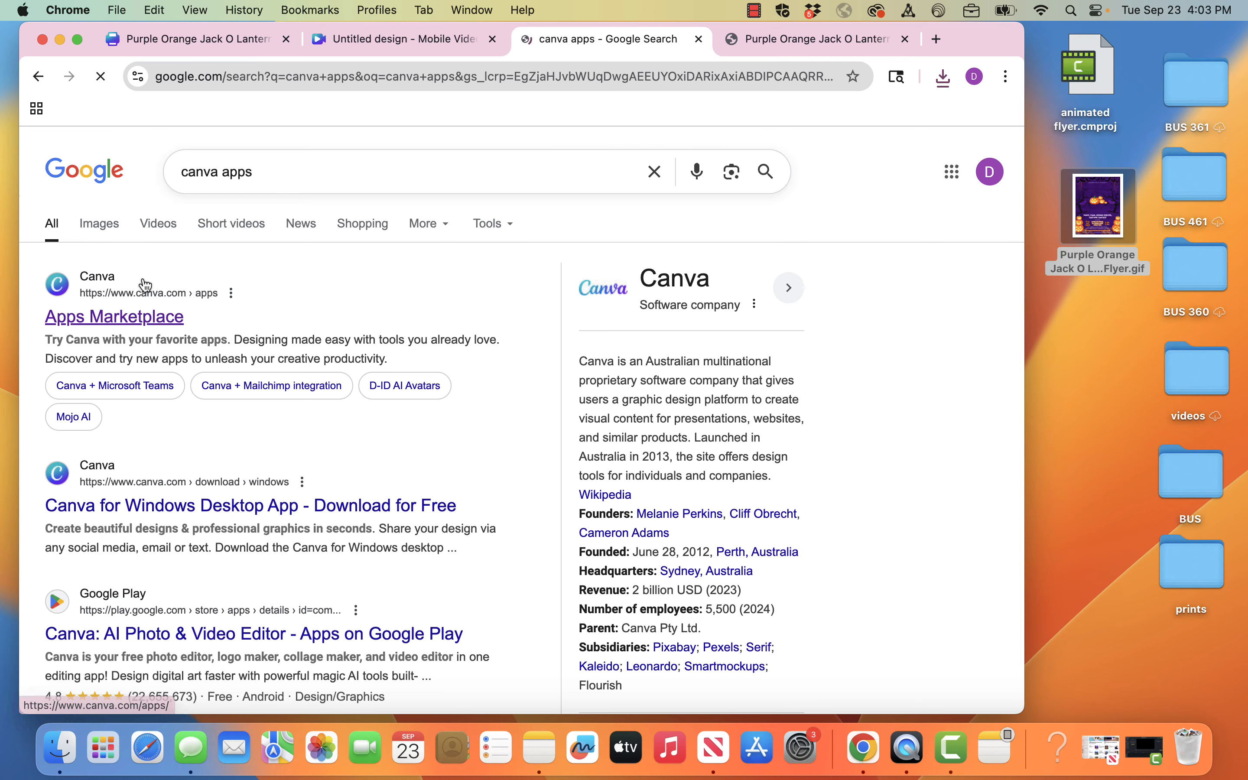
left_click(129, 323)
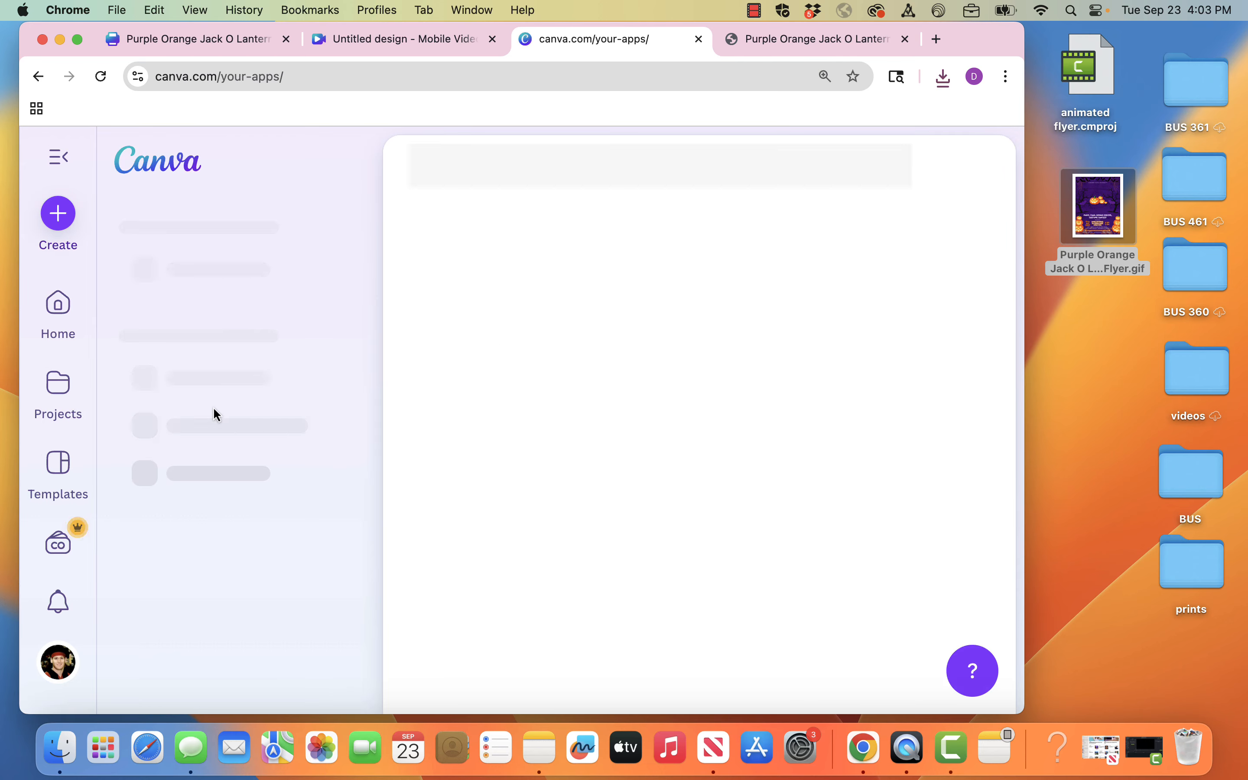
Show the Video and animation category of apps and look through its Animation section
scroll(198, 555, "down", 4)
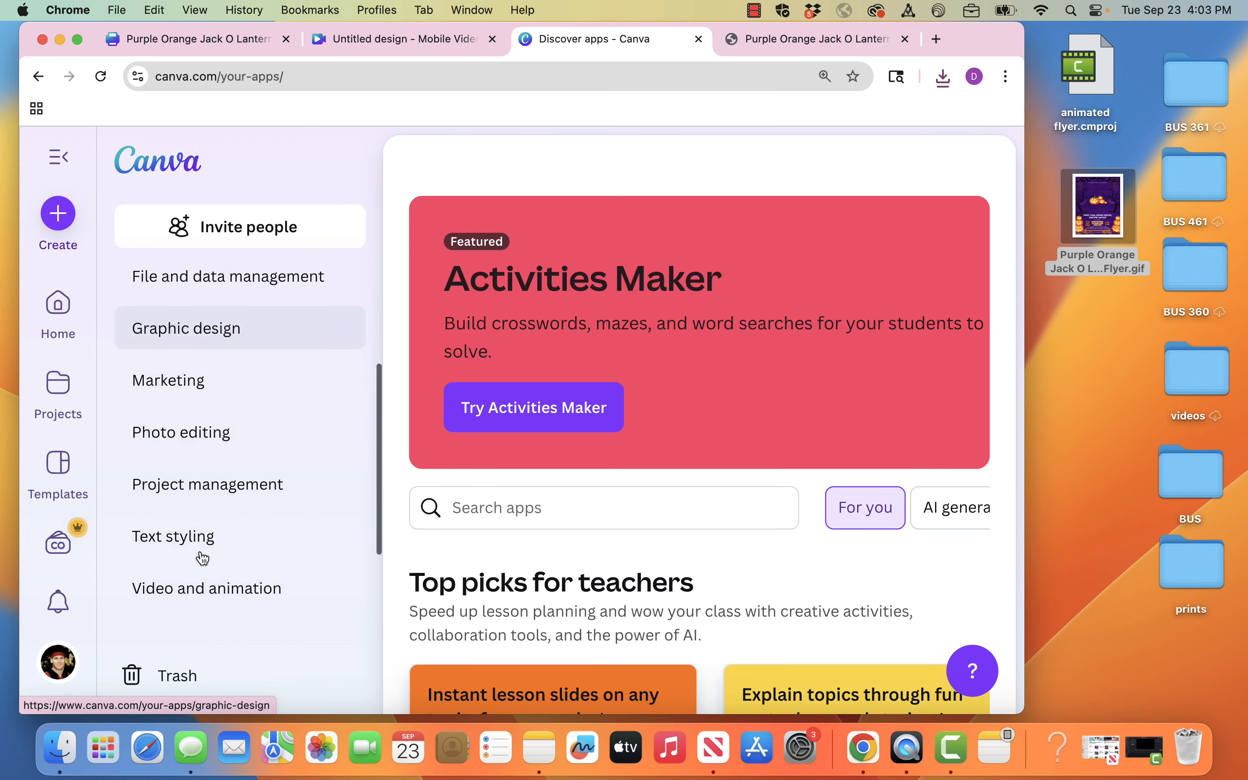
left_click(192, 586)
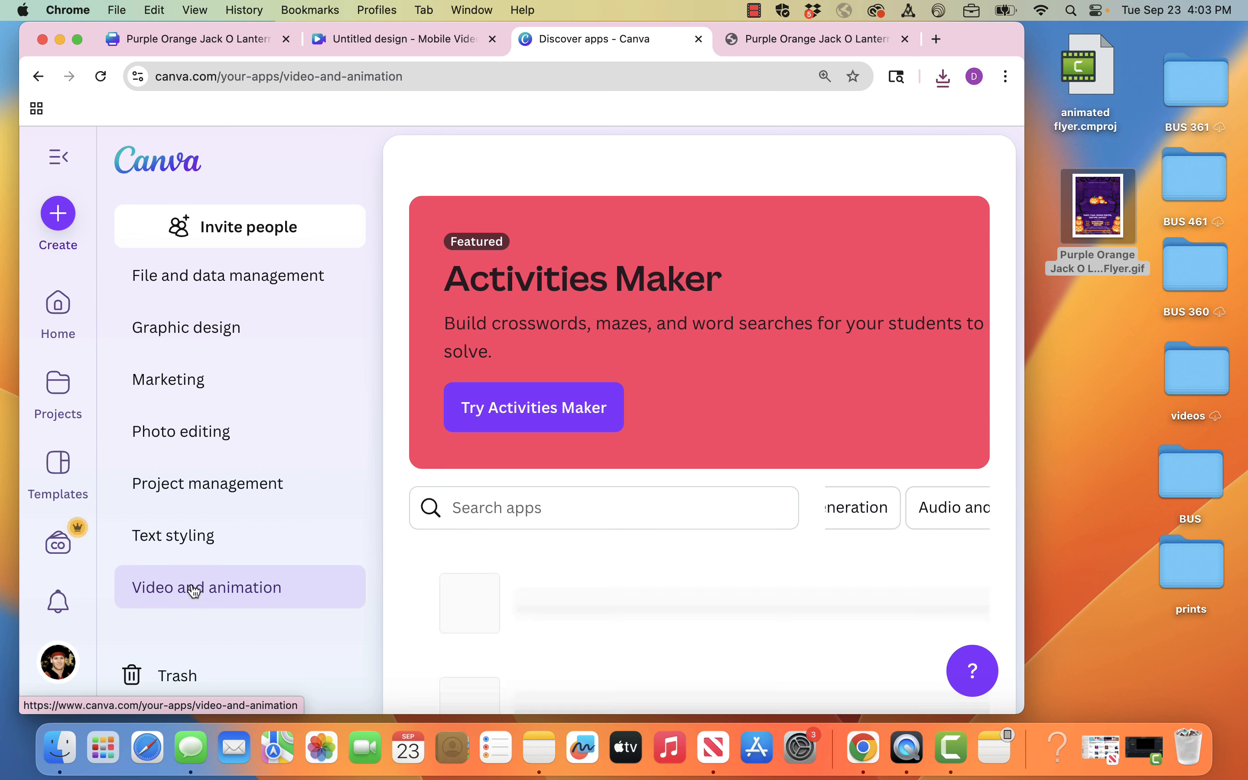
scroll(485, 586, "down", 3)
scroll(485, 586, "down", 5)
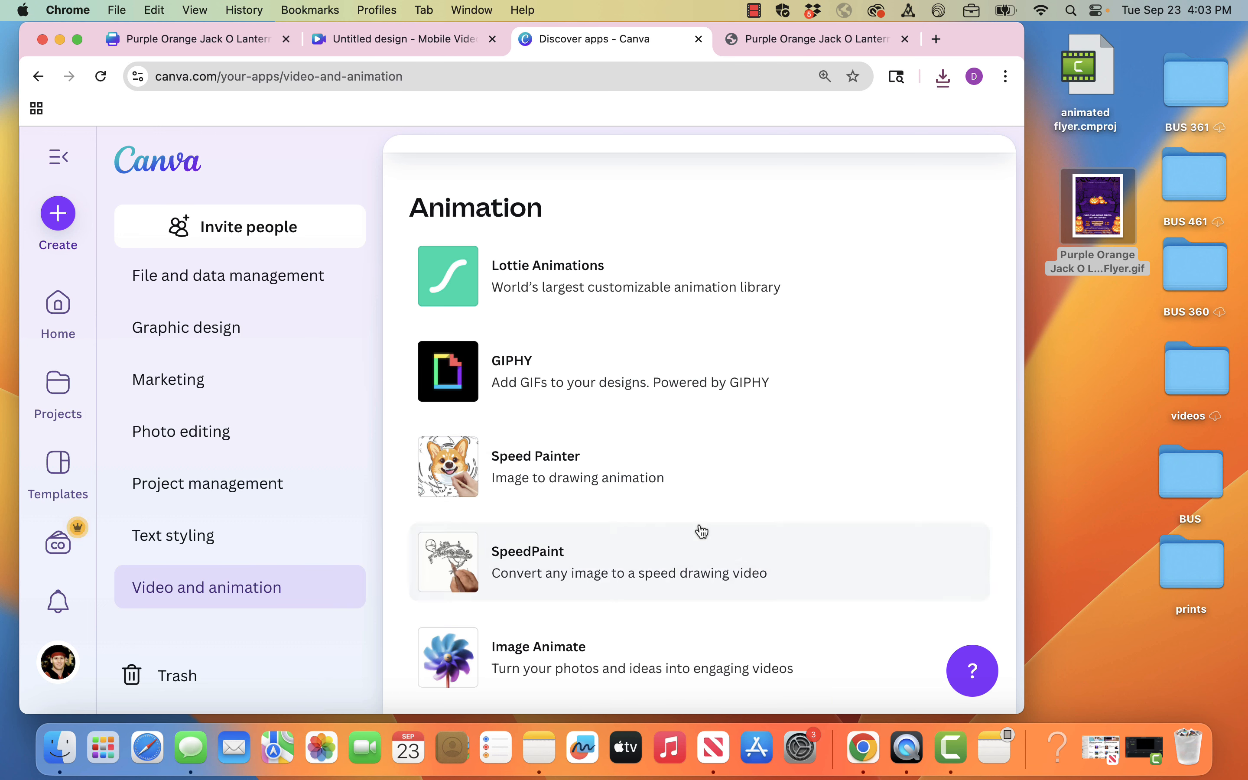
scroll(703, 531, "down", 1)
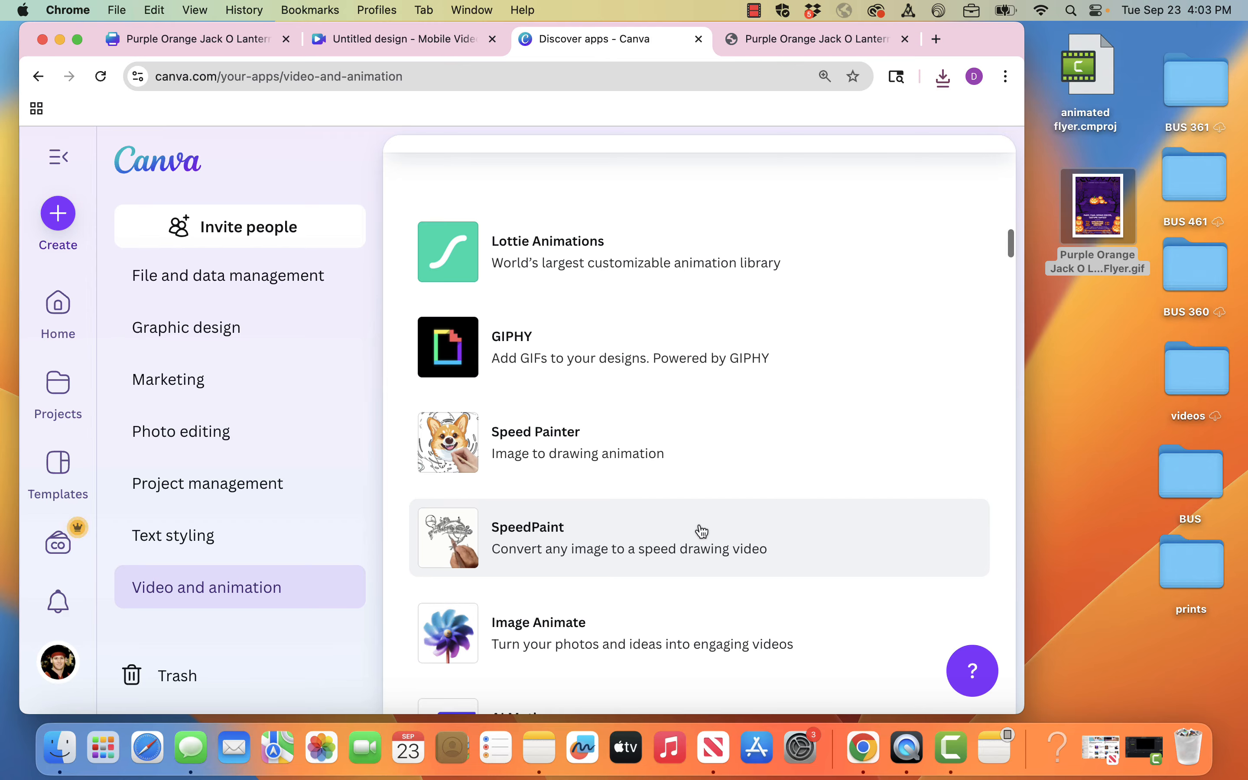
scroll(702, 531, "down", 2)
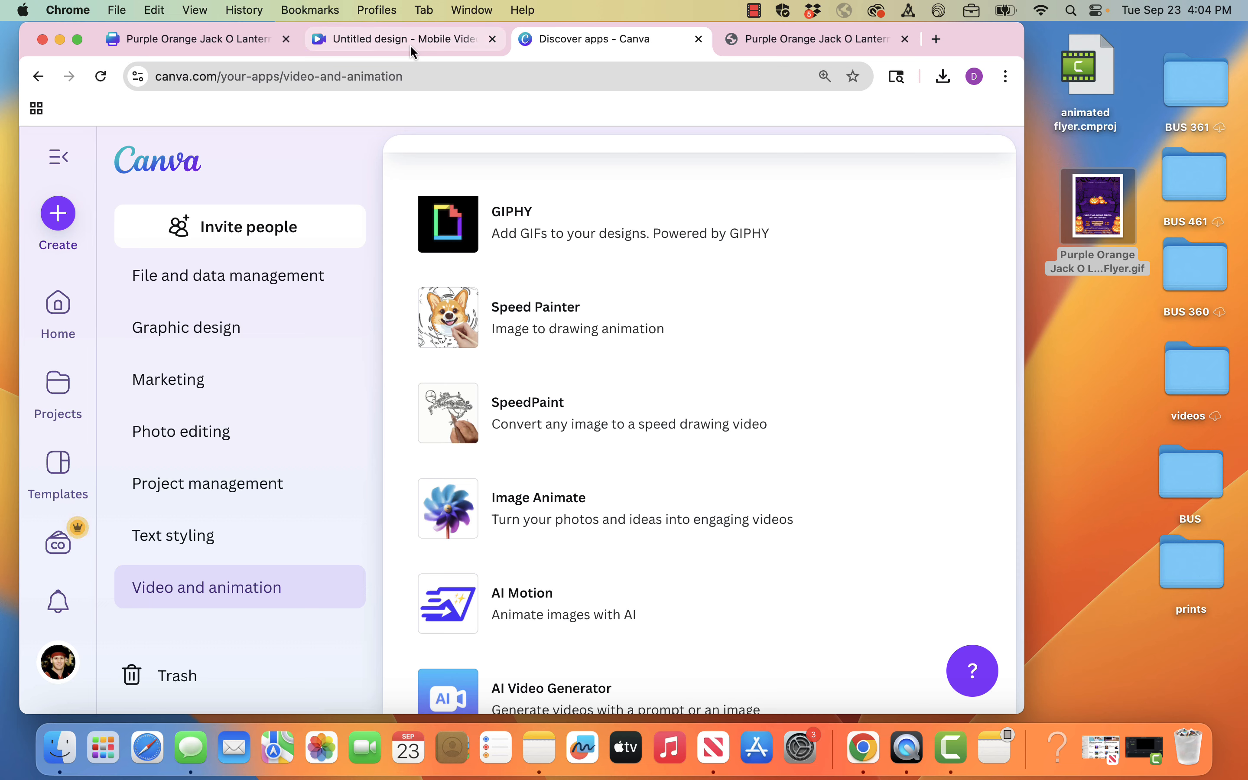
left_click(778, 12)
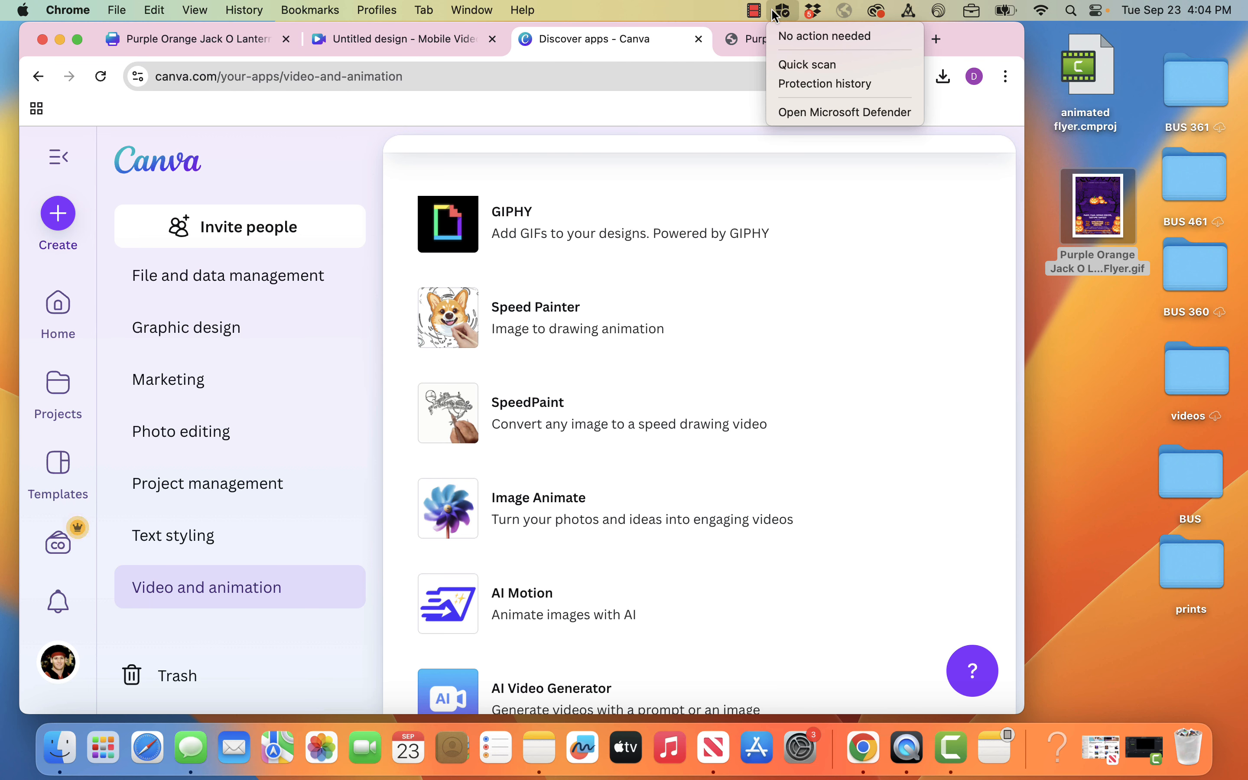